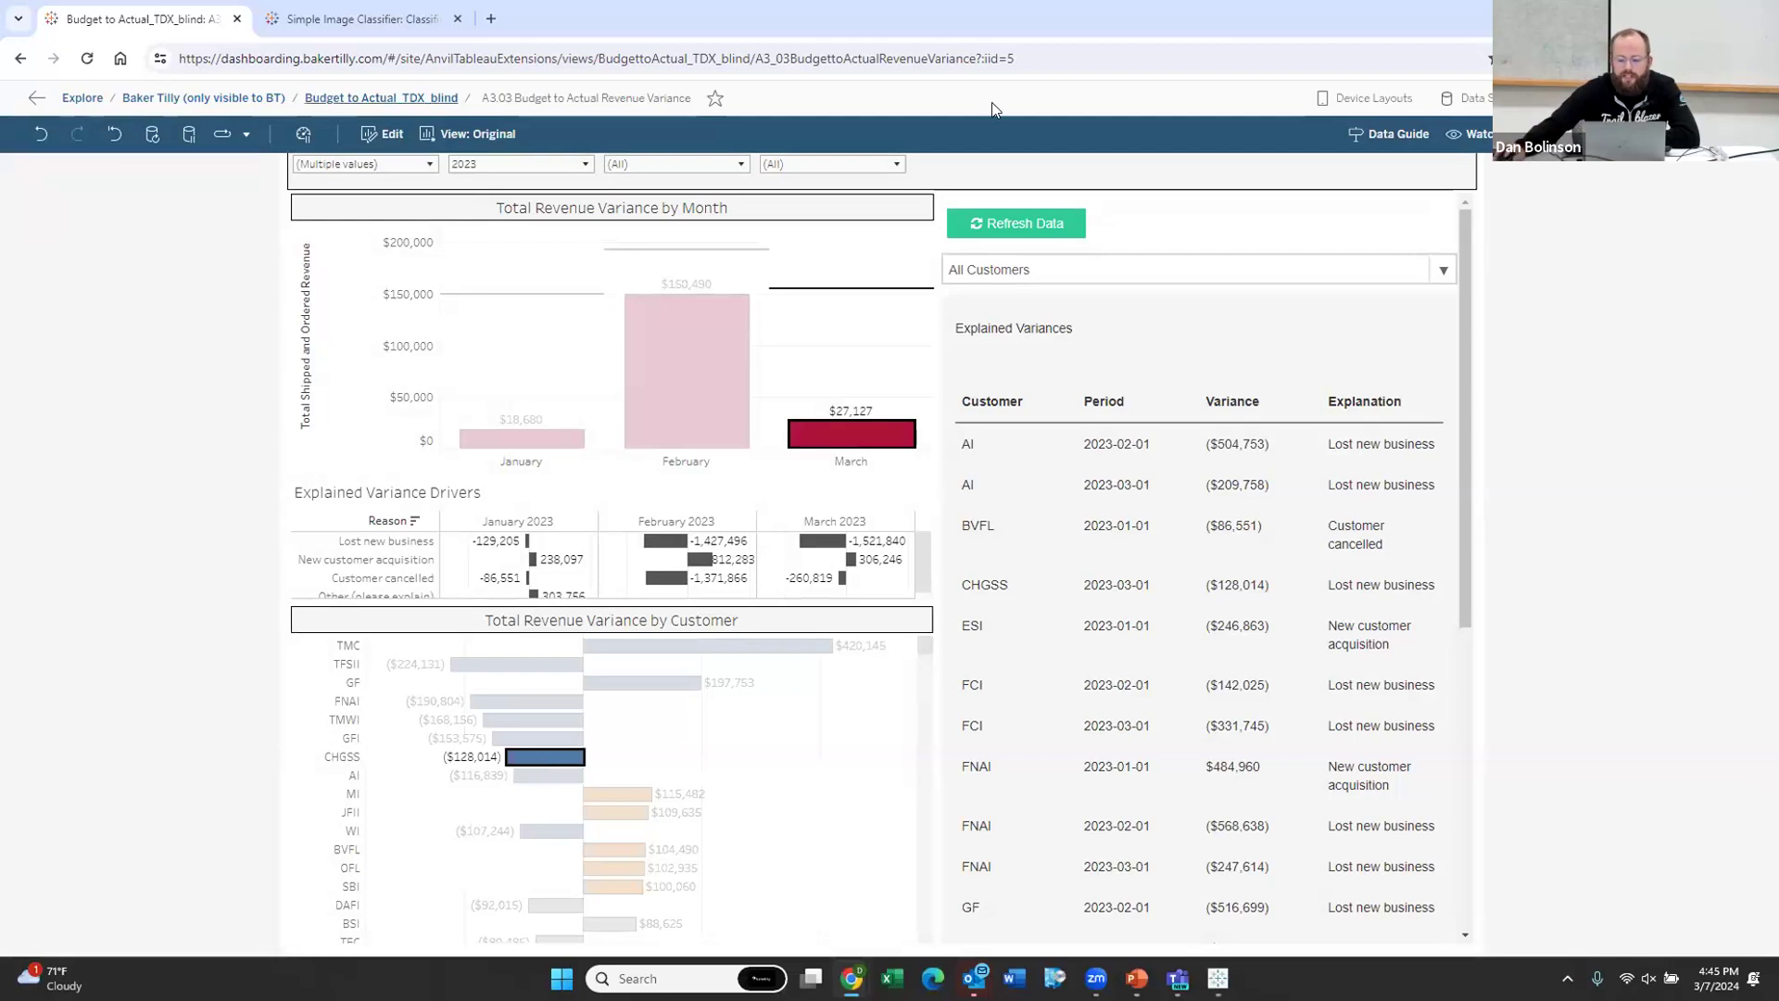
Step: Clear the CHGSS customer selection and view the March bar tooltip showing $11,026,701 revenue against budget
{"action": "left_click", "coordinate": [988, 230]}
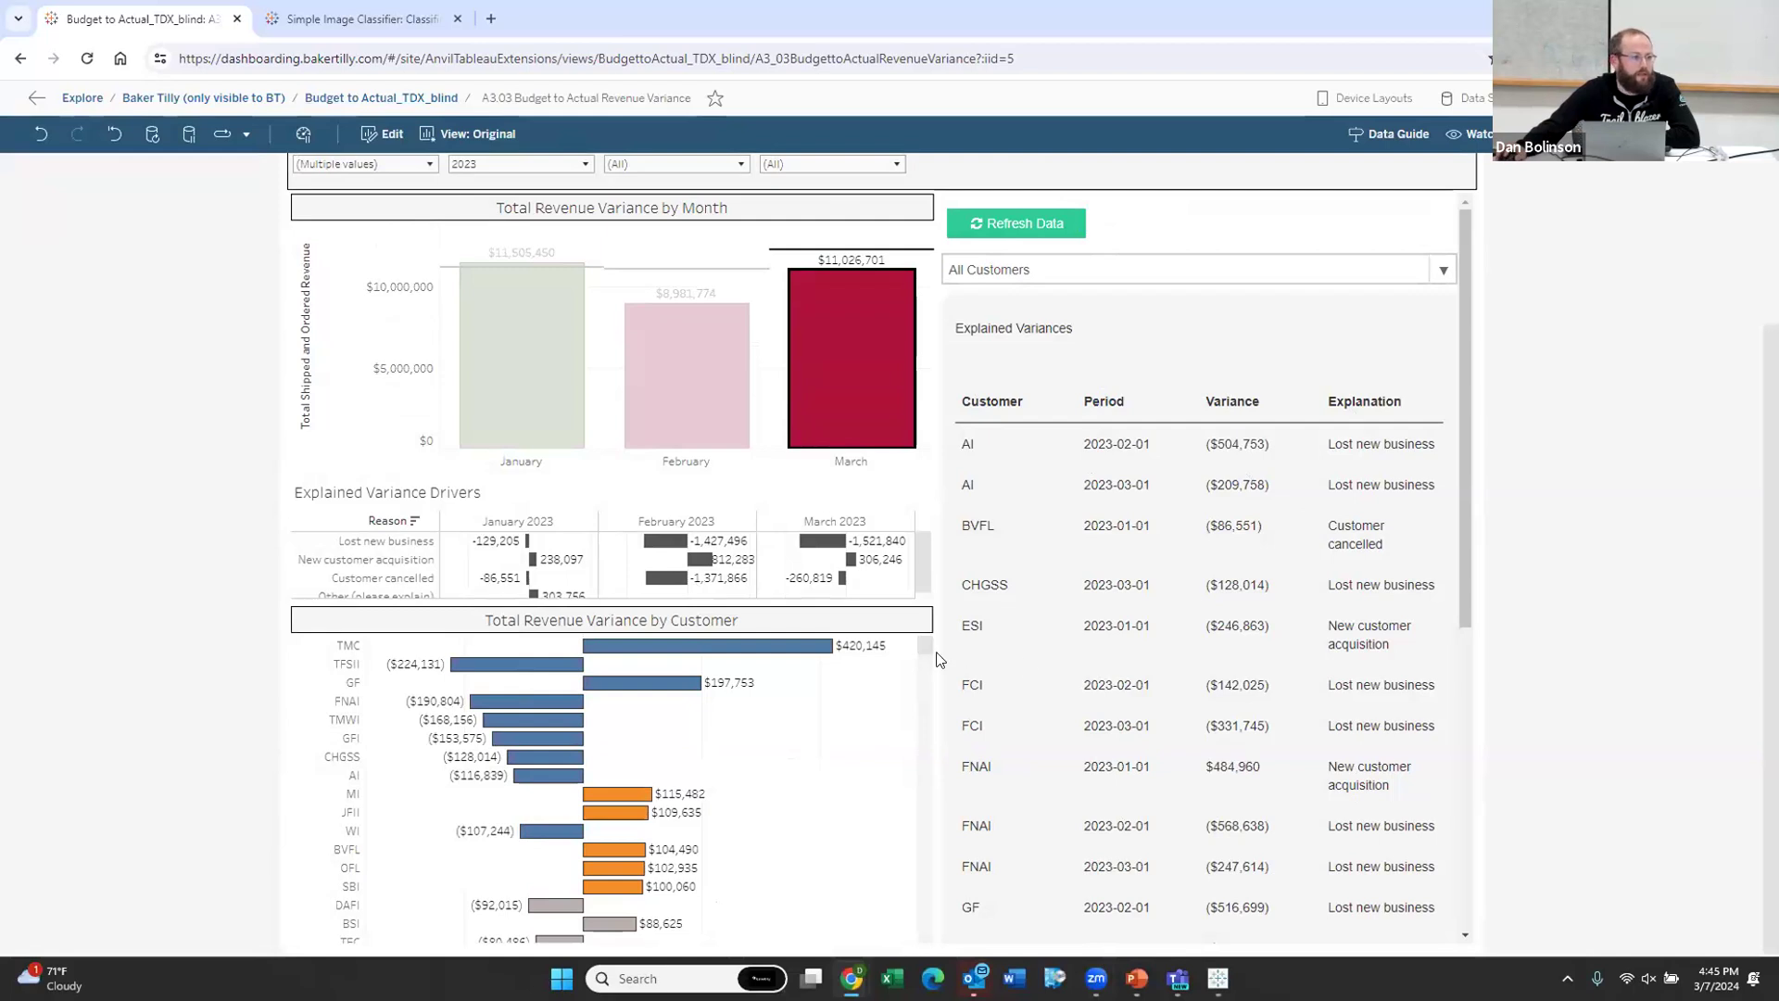
{"action": "scroll", "coordinate": [847, 634], "scroll_direction": "up", "scroll_amount": 2}
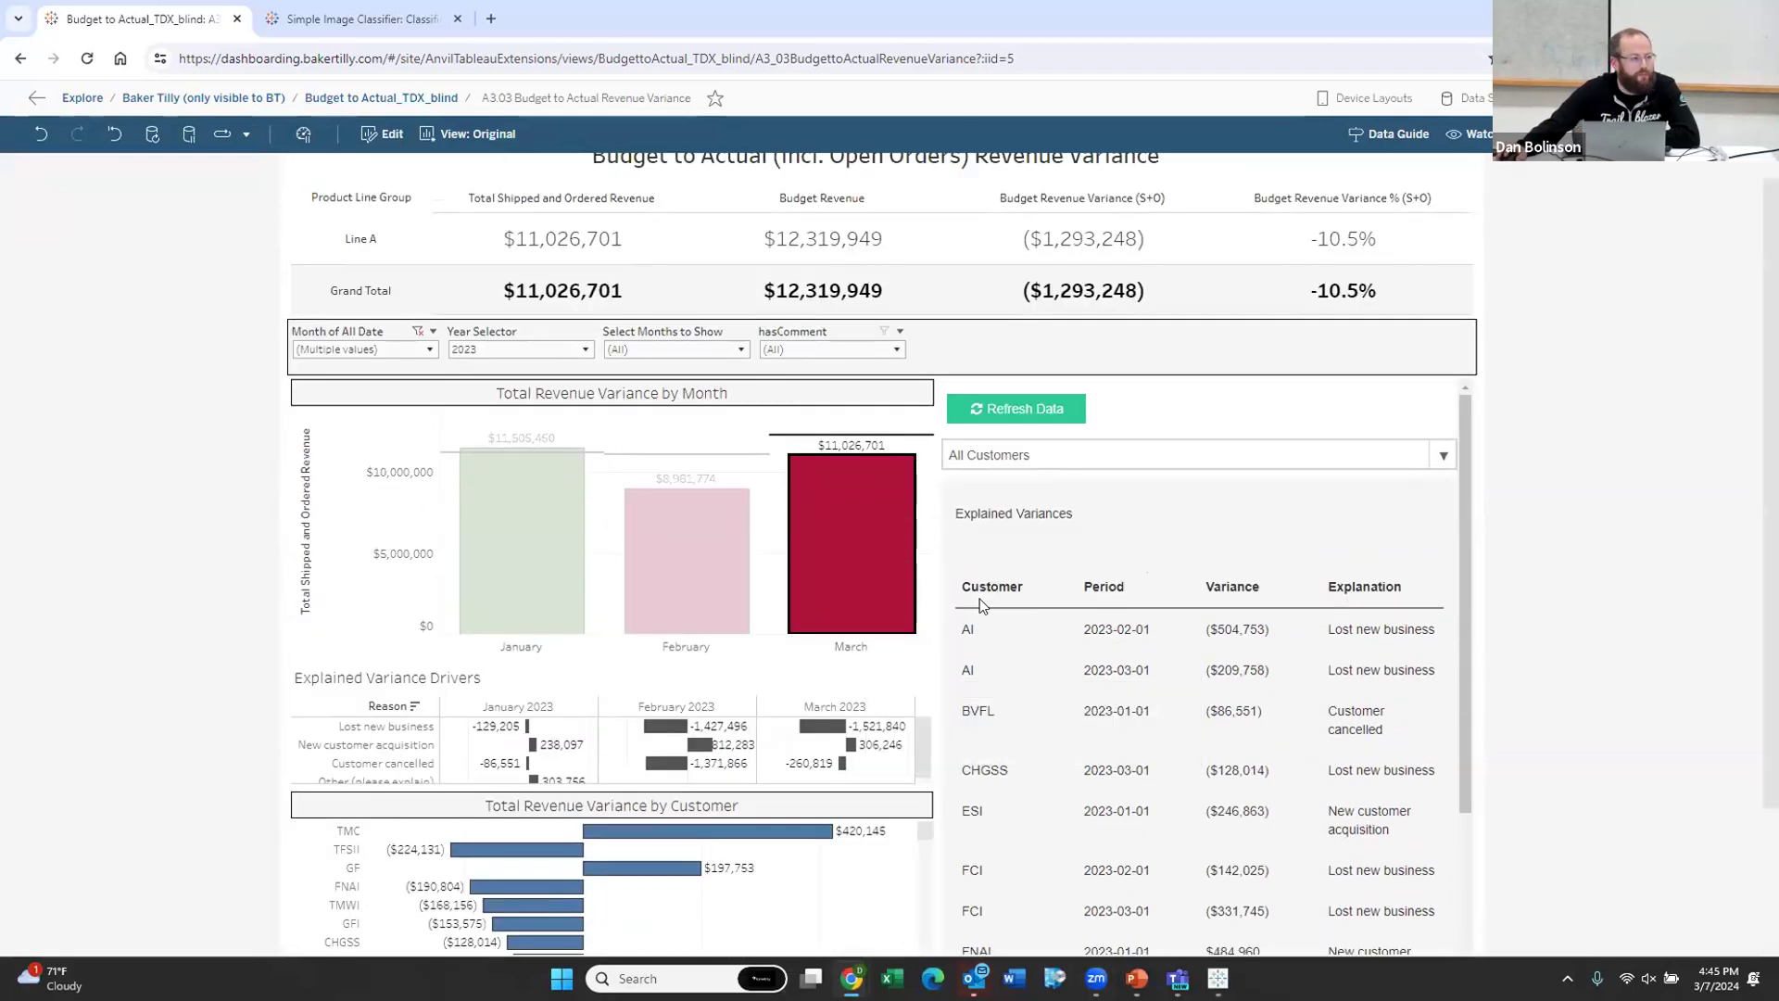
{"action": "mouse_move", "coordinate": [827, 584]}
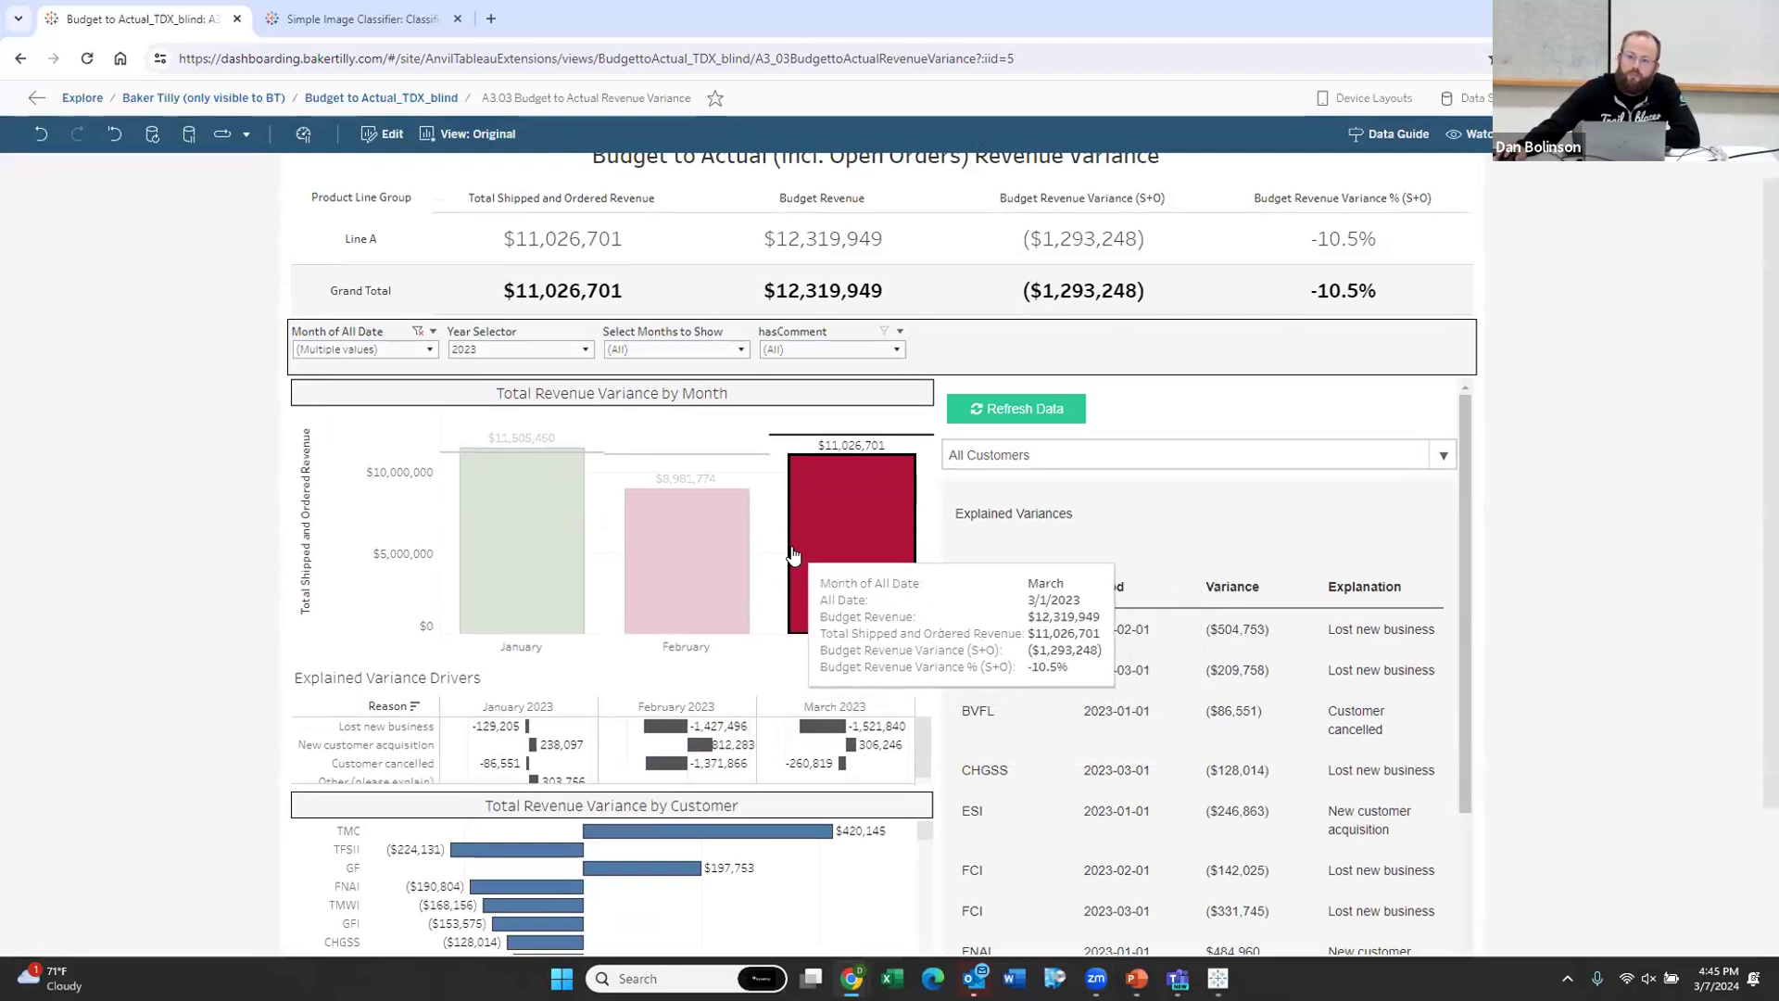
{"action": "mouse_move", "coordinate": [792, 554]}
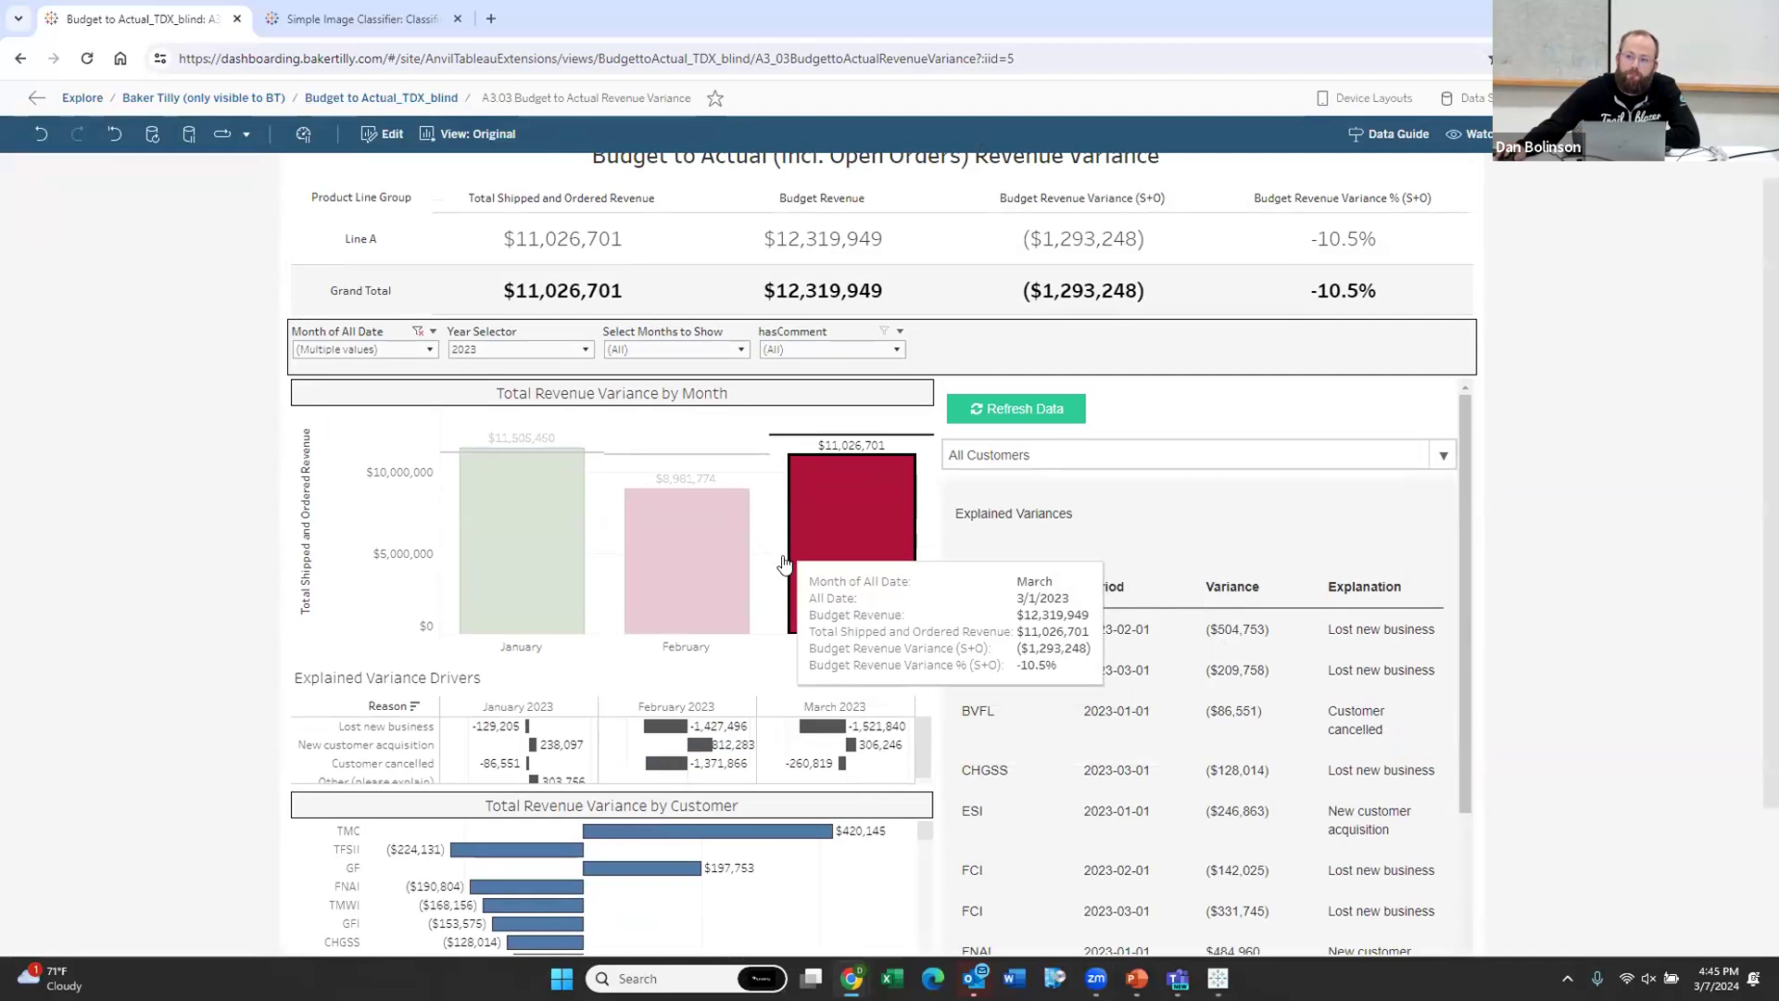
Step: Open the Simple Image Classifier view, start an image upload, and reposition the frozen file picker
{"action": "left_click", "coordinate": [363, 20]}
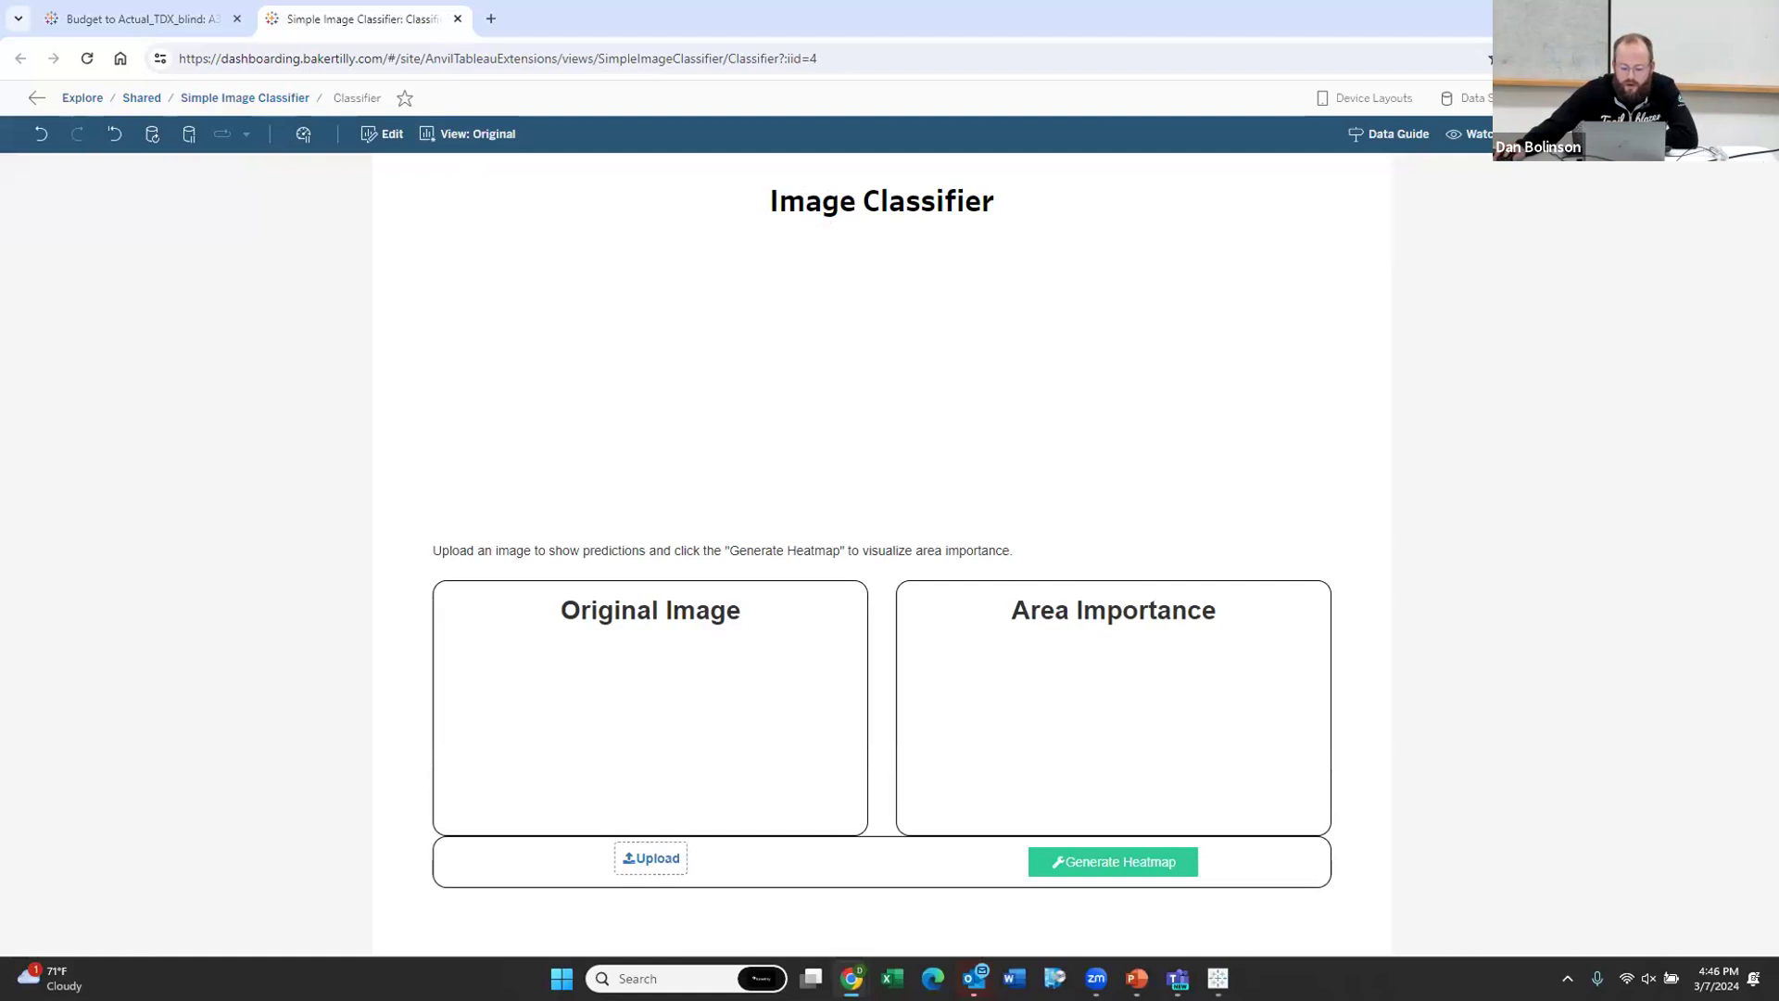
{"action": "left_click", "coordinate": [668, 858]}
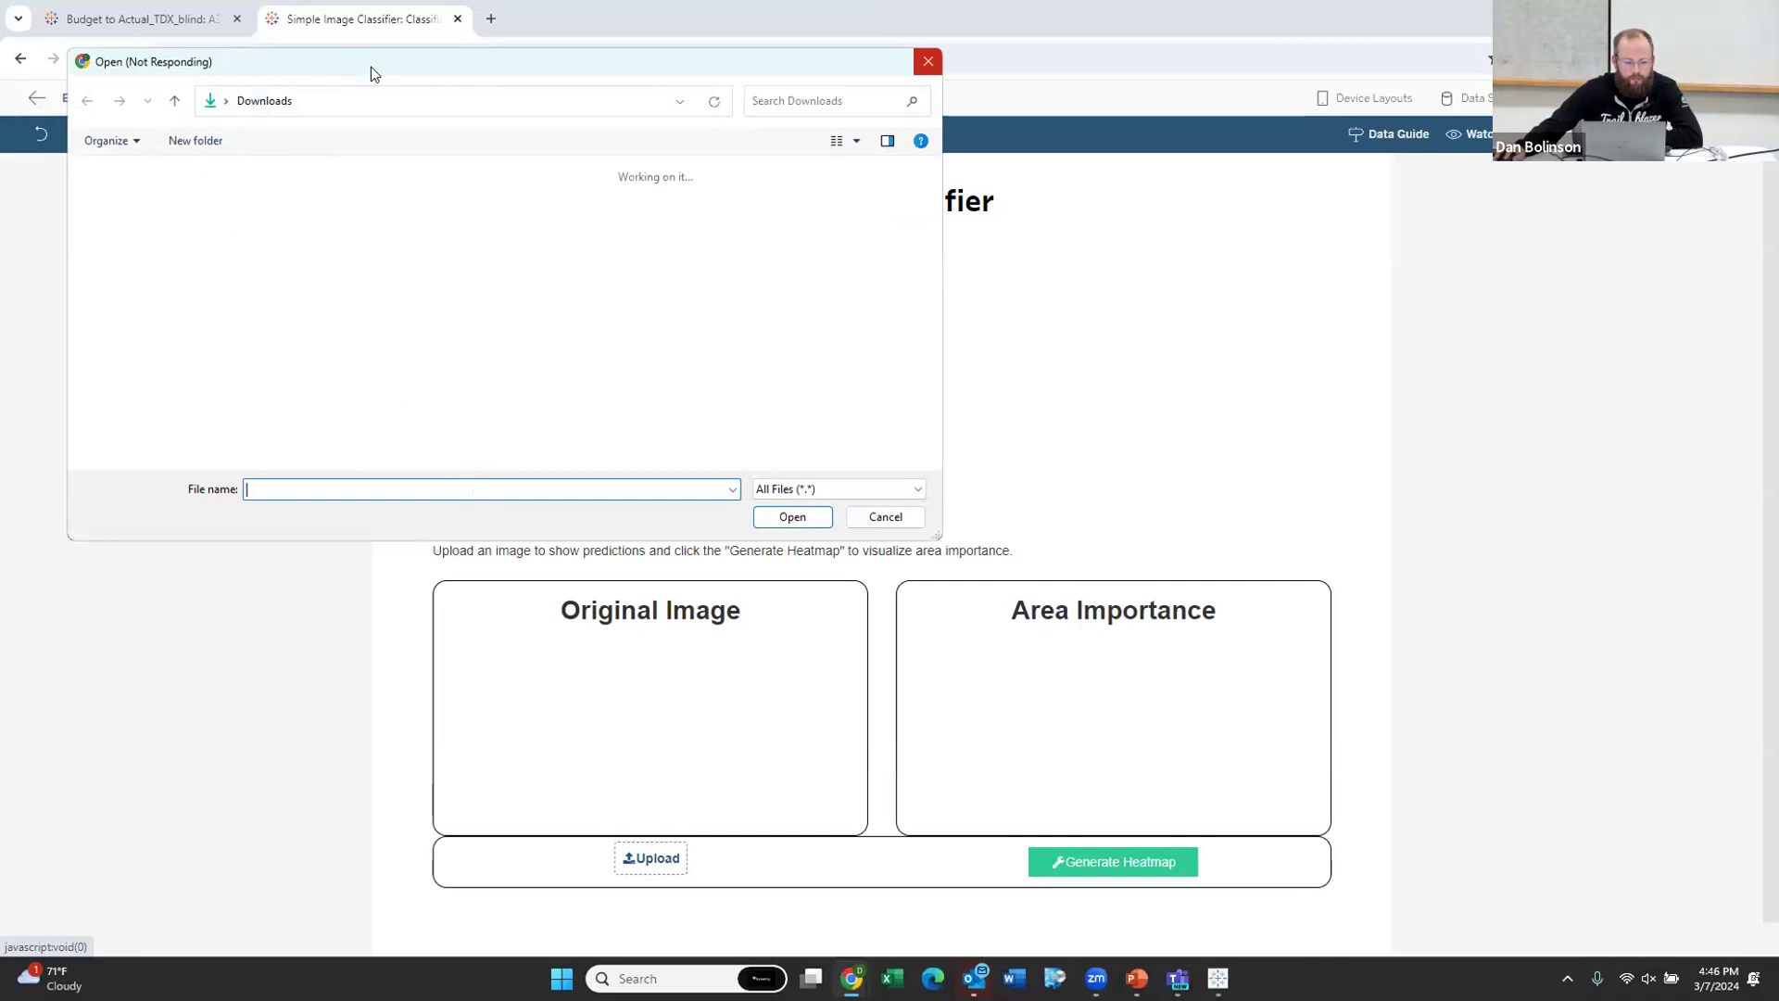
{"action": "left_click_drag", "start_coordinate": [371, 73], "coordinate": [380, 161]}
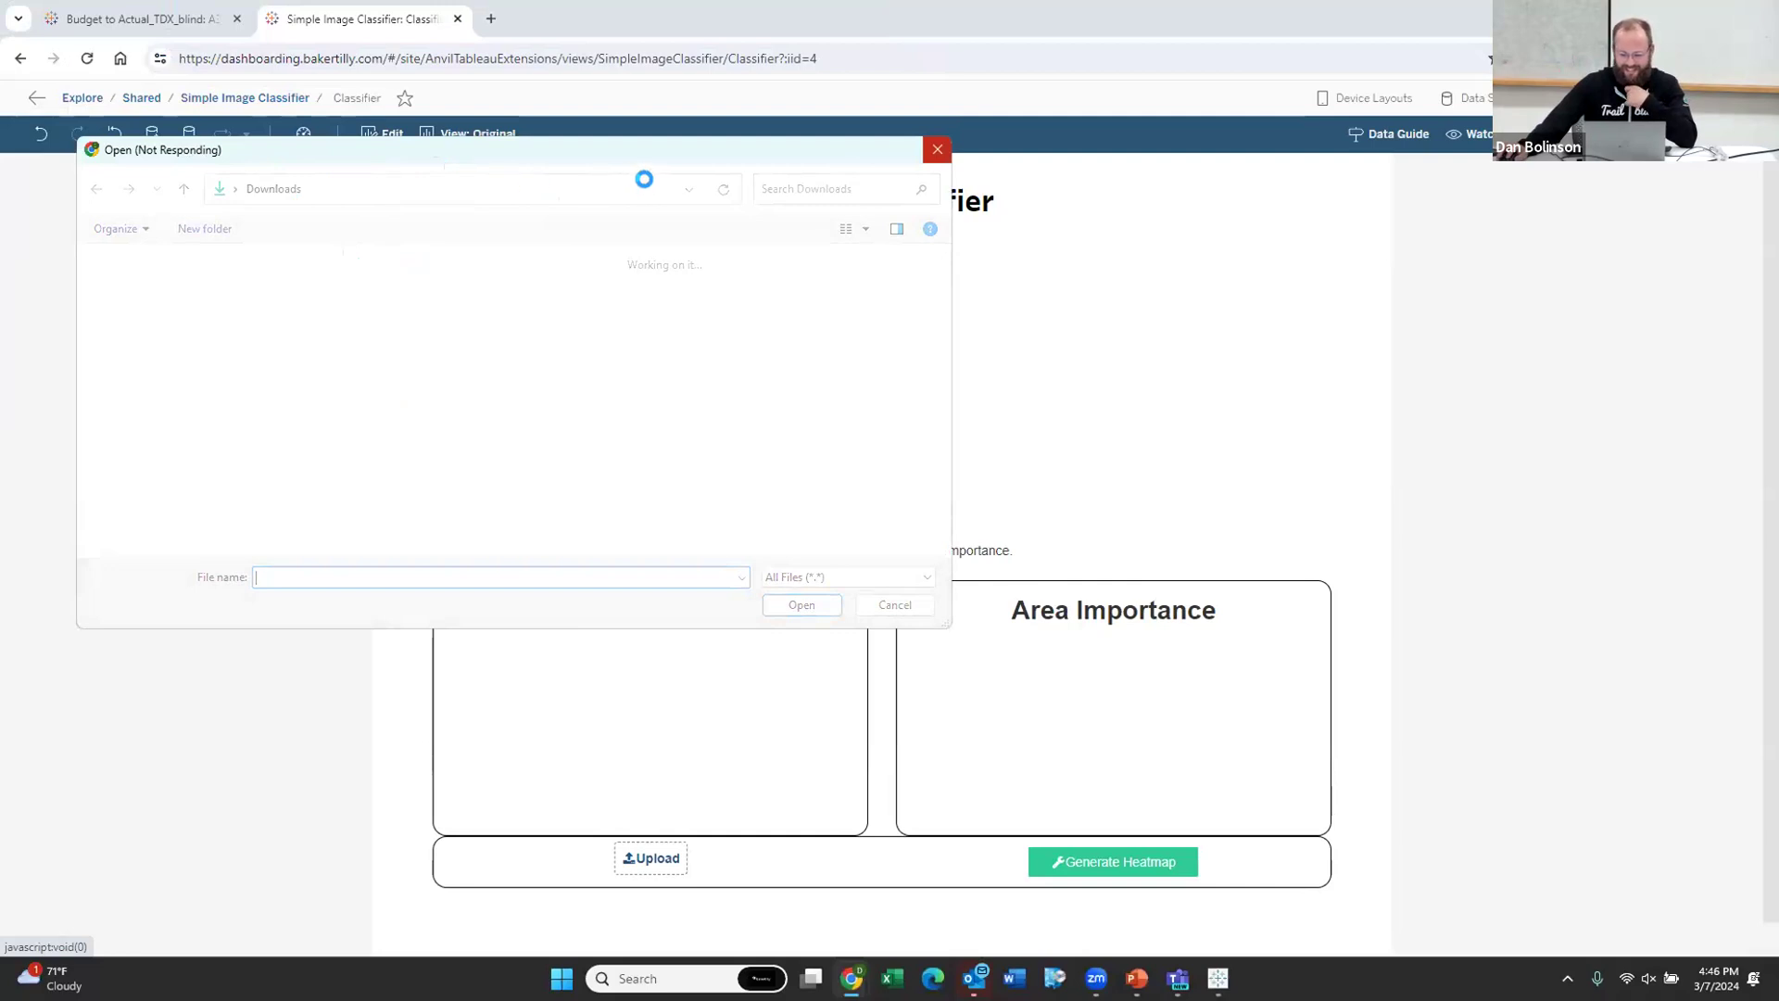
{"action": "left_click_drag", "start_coordinate": [384, 163], "coordinate": [684, 230]}
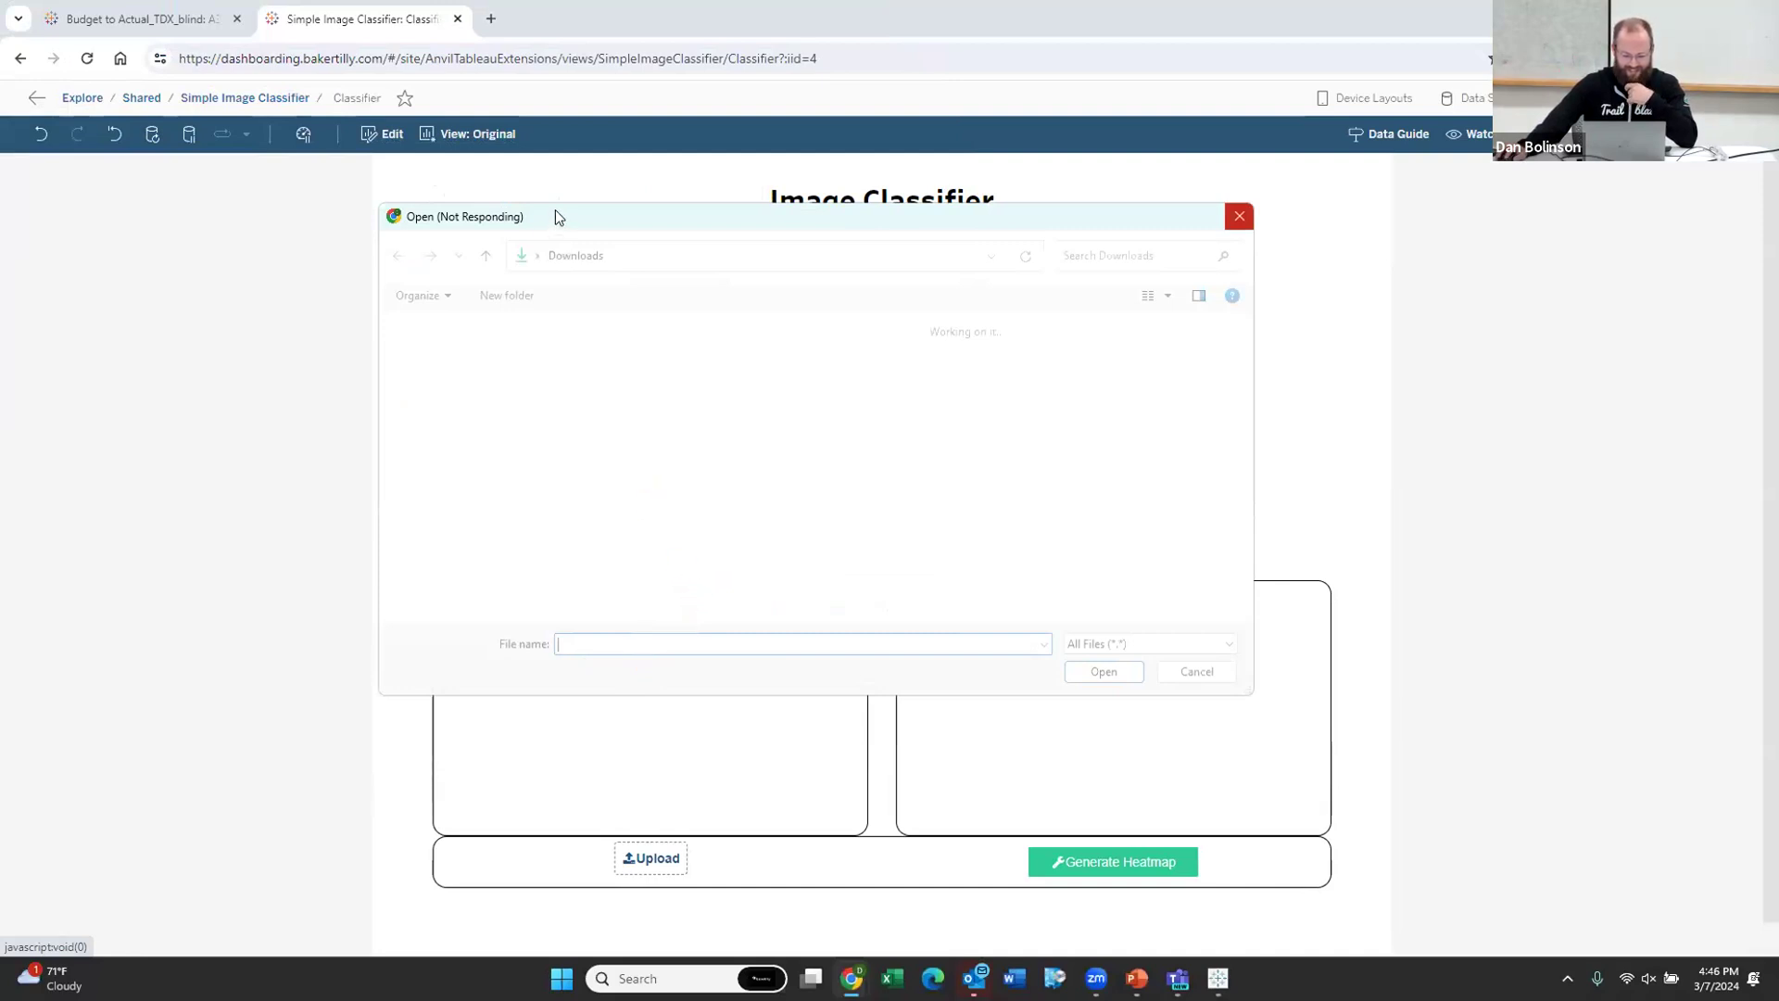
{"action": "left_click_drag", "start_coordinate": [605, 217], "coordinate": [529, 193]}
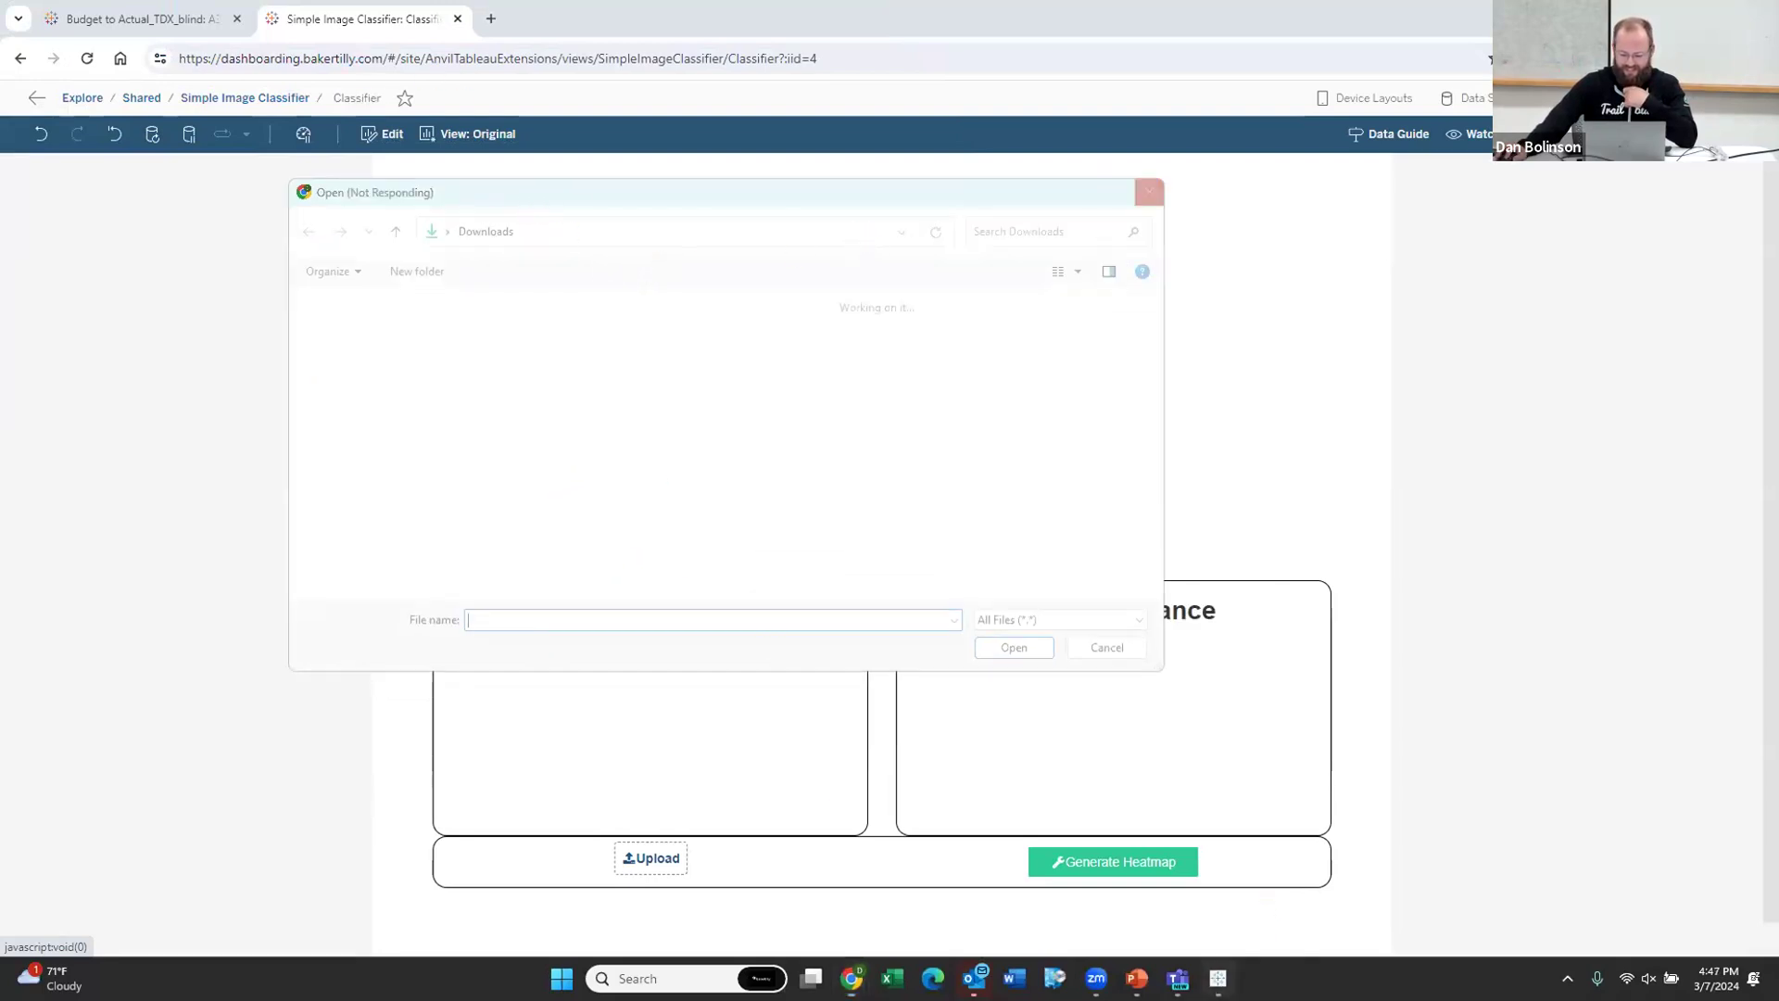
{"action": "left_click", "coordinate": [1217, 977]}
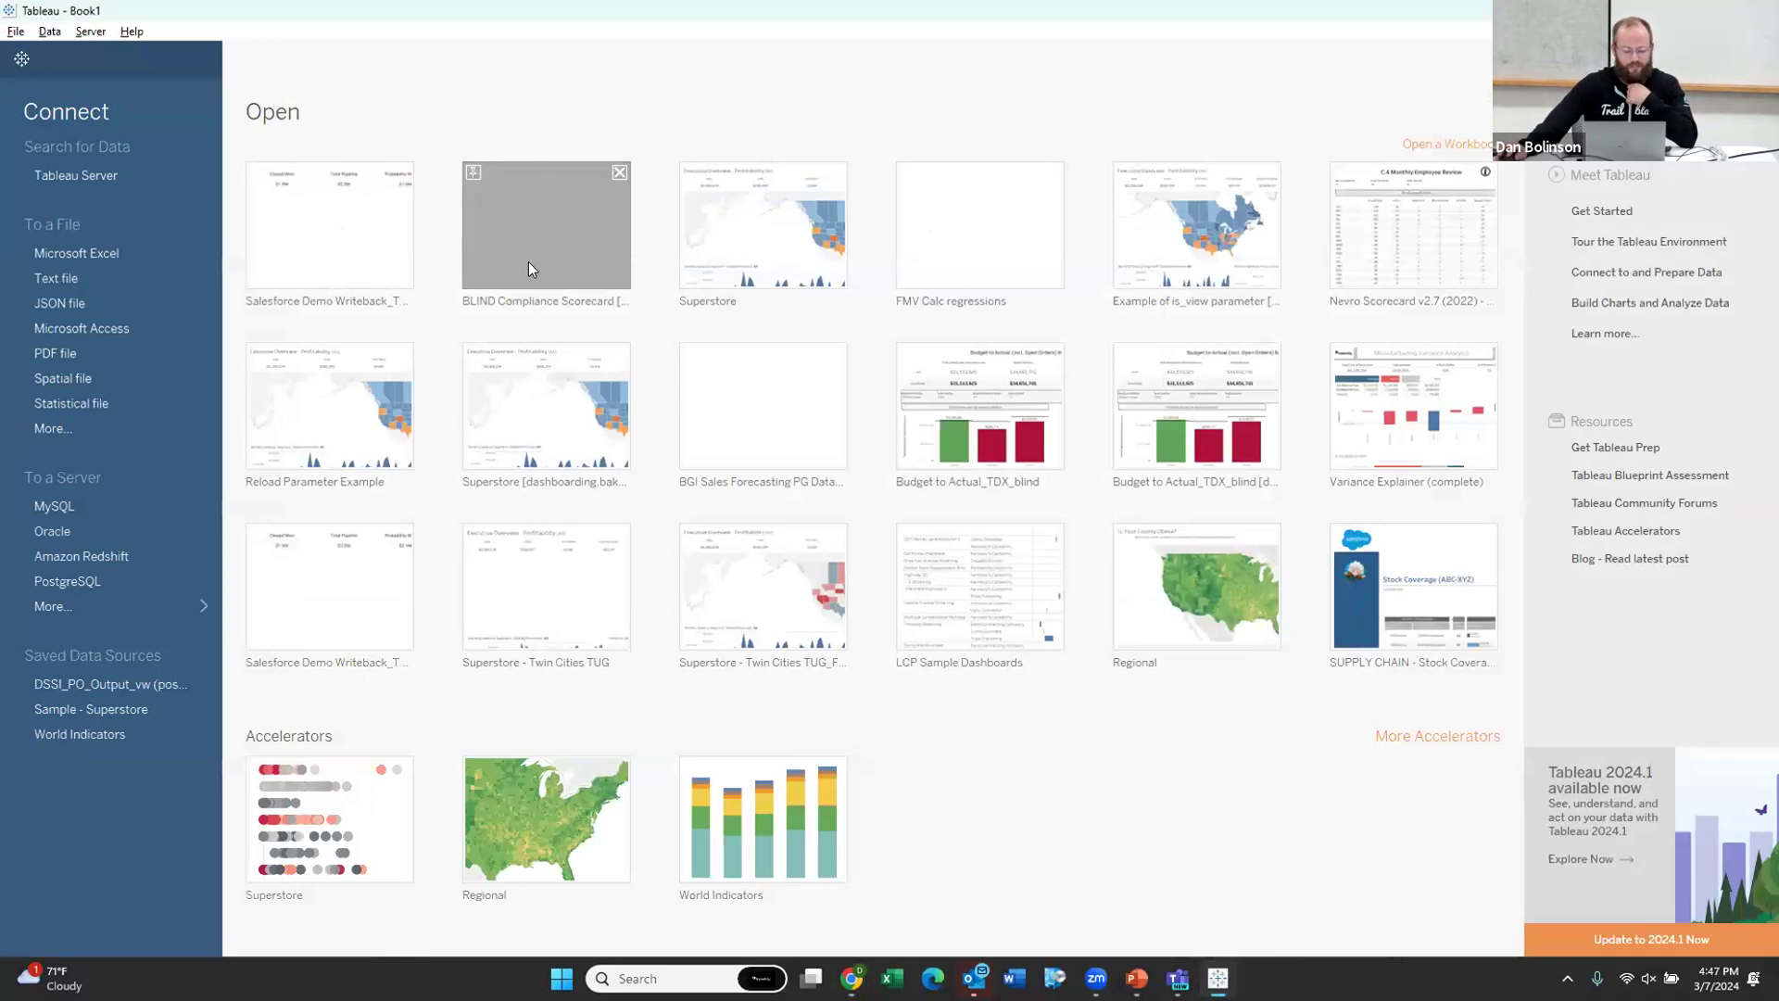
Step: Open the BLIND Compliance Scorecard workbook from the Tableau Desktop start page
{"action": "left_click", "coordinate": [566, 243]}
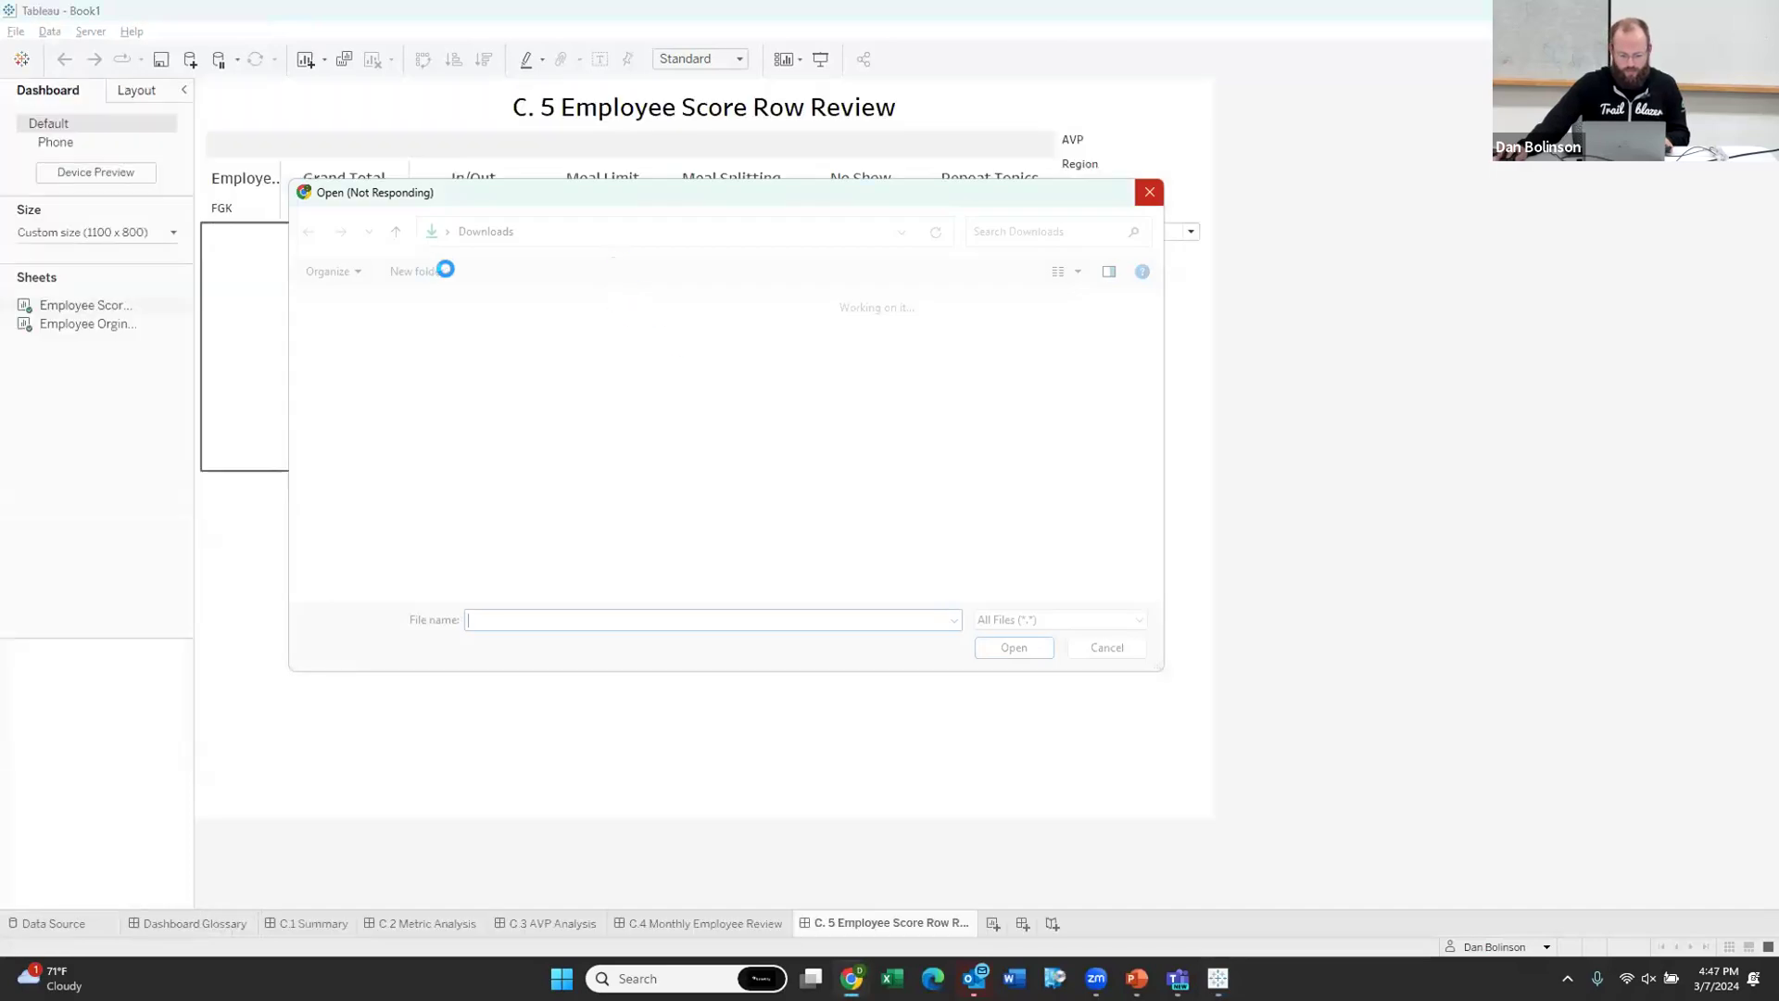
{"action": "left_click_drag", "start_coordinate": [690, 201], "coordinate": [700, 205]}
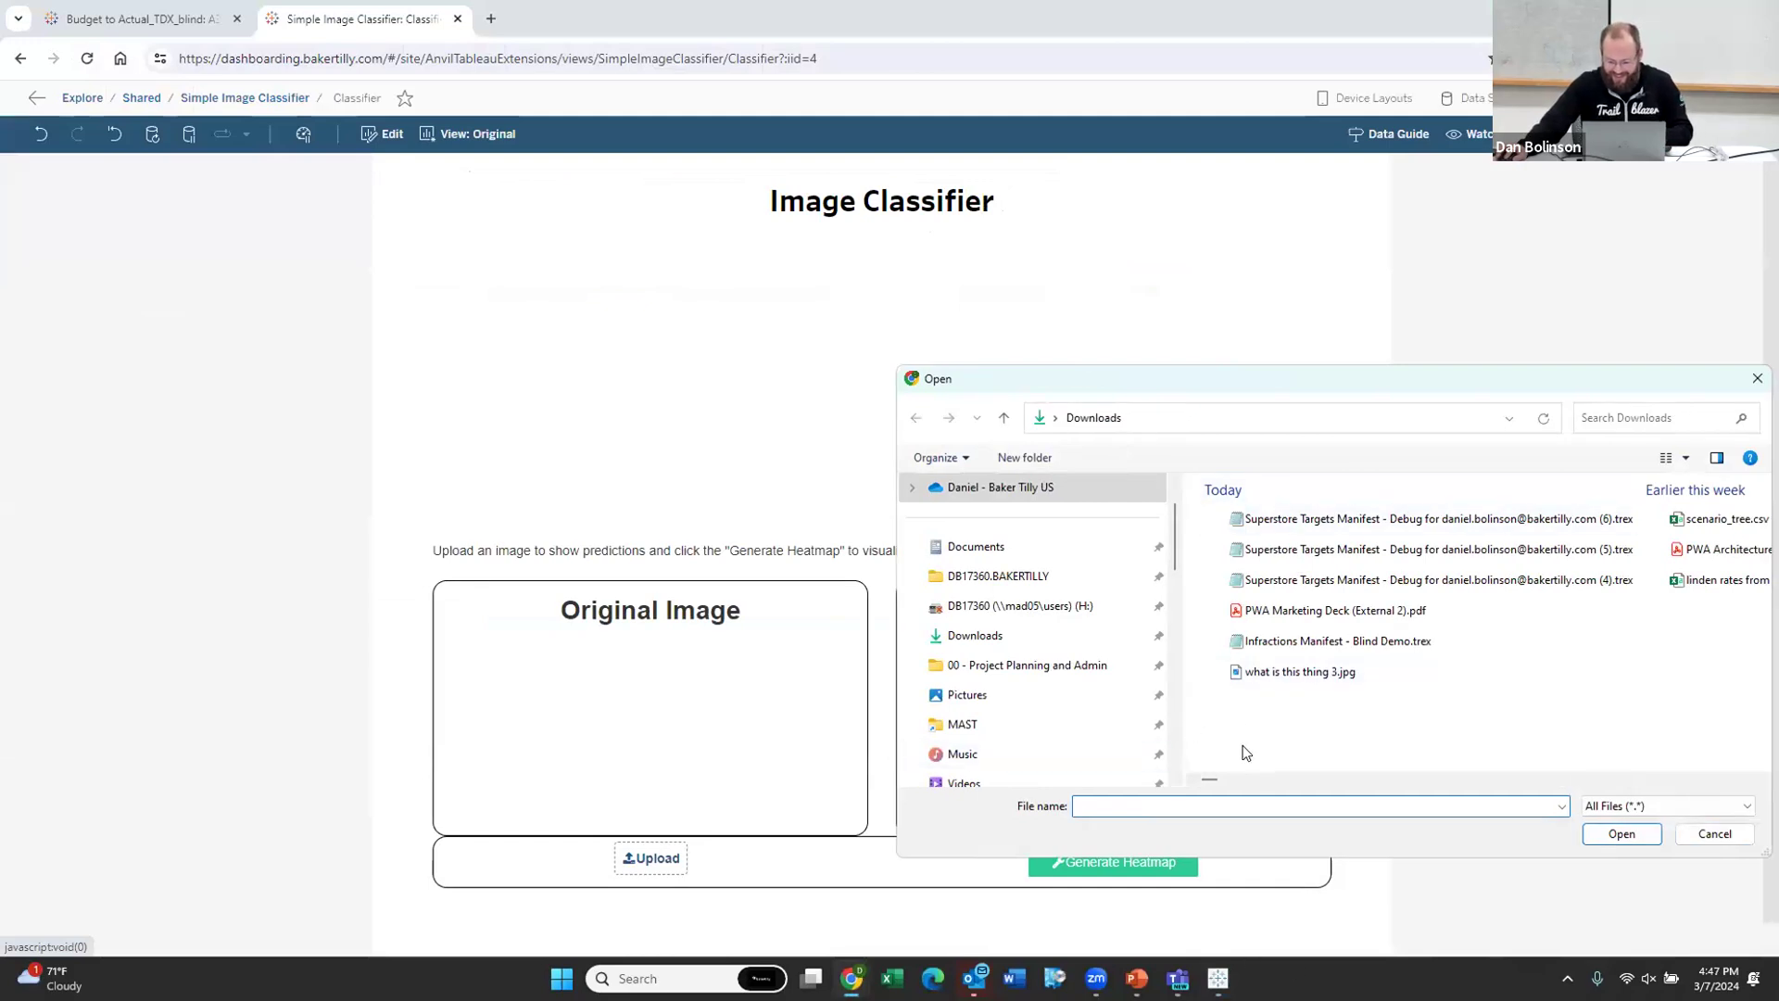
Step: Upload 'what is this thing 3.jpg' to the image classifier
{"action": "type", "text": "What is this thing 2.jpg"}
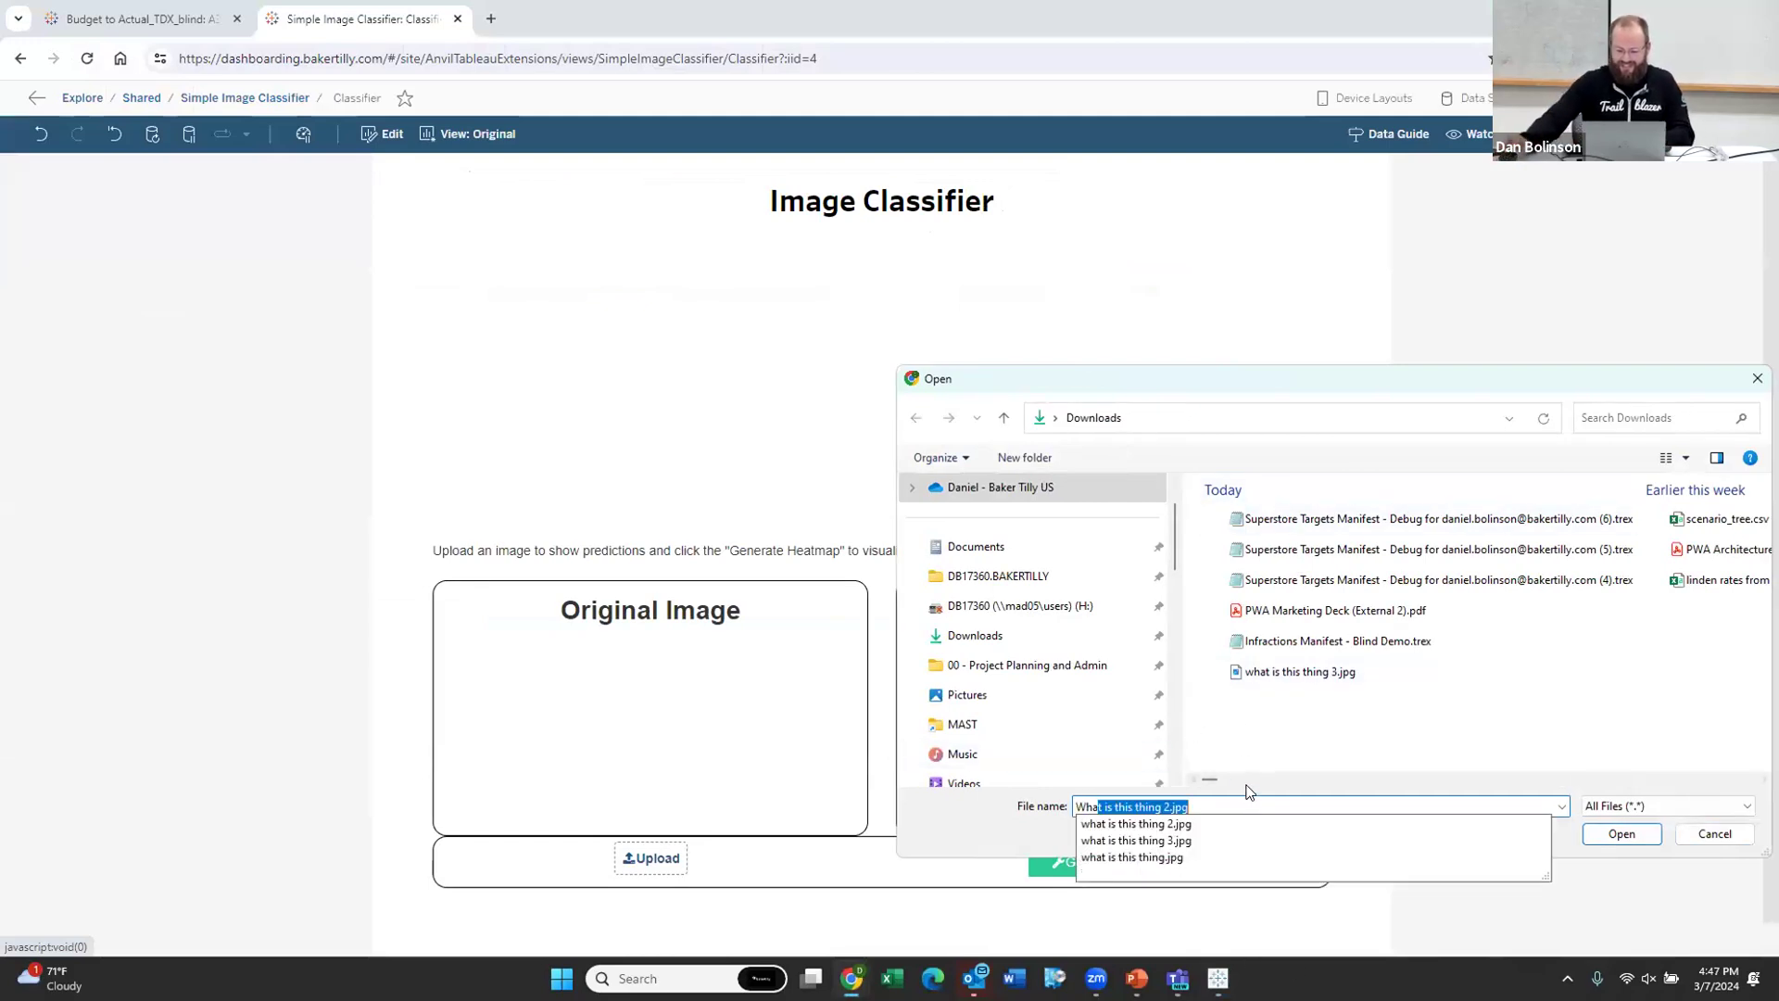
{"action": "left_click", "coordinate": [1262, 834]}
{"action": "left_click", "coordinate": [1620, 834]}
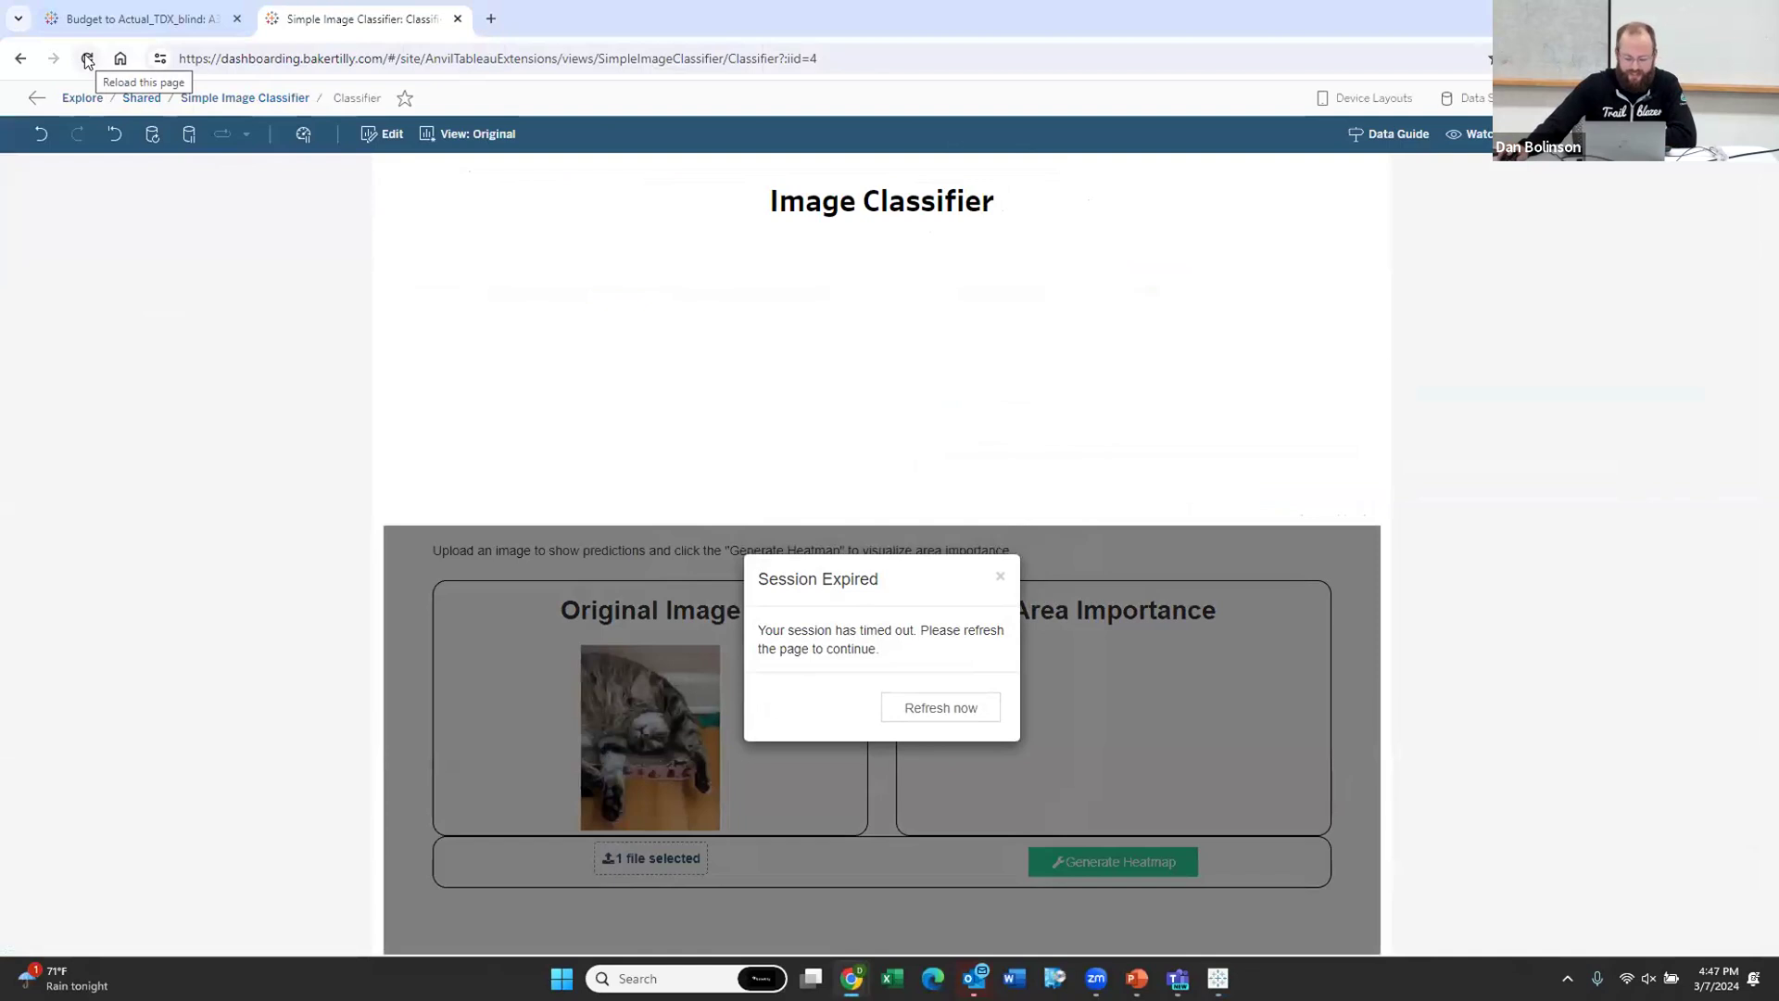
Step: Refresh the expired session, reload the classifier page, and open a fresh upload picker
{"action": "left_click", "coordinate": [959, 709]}
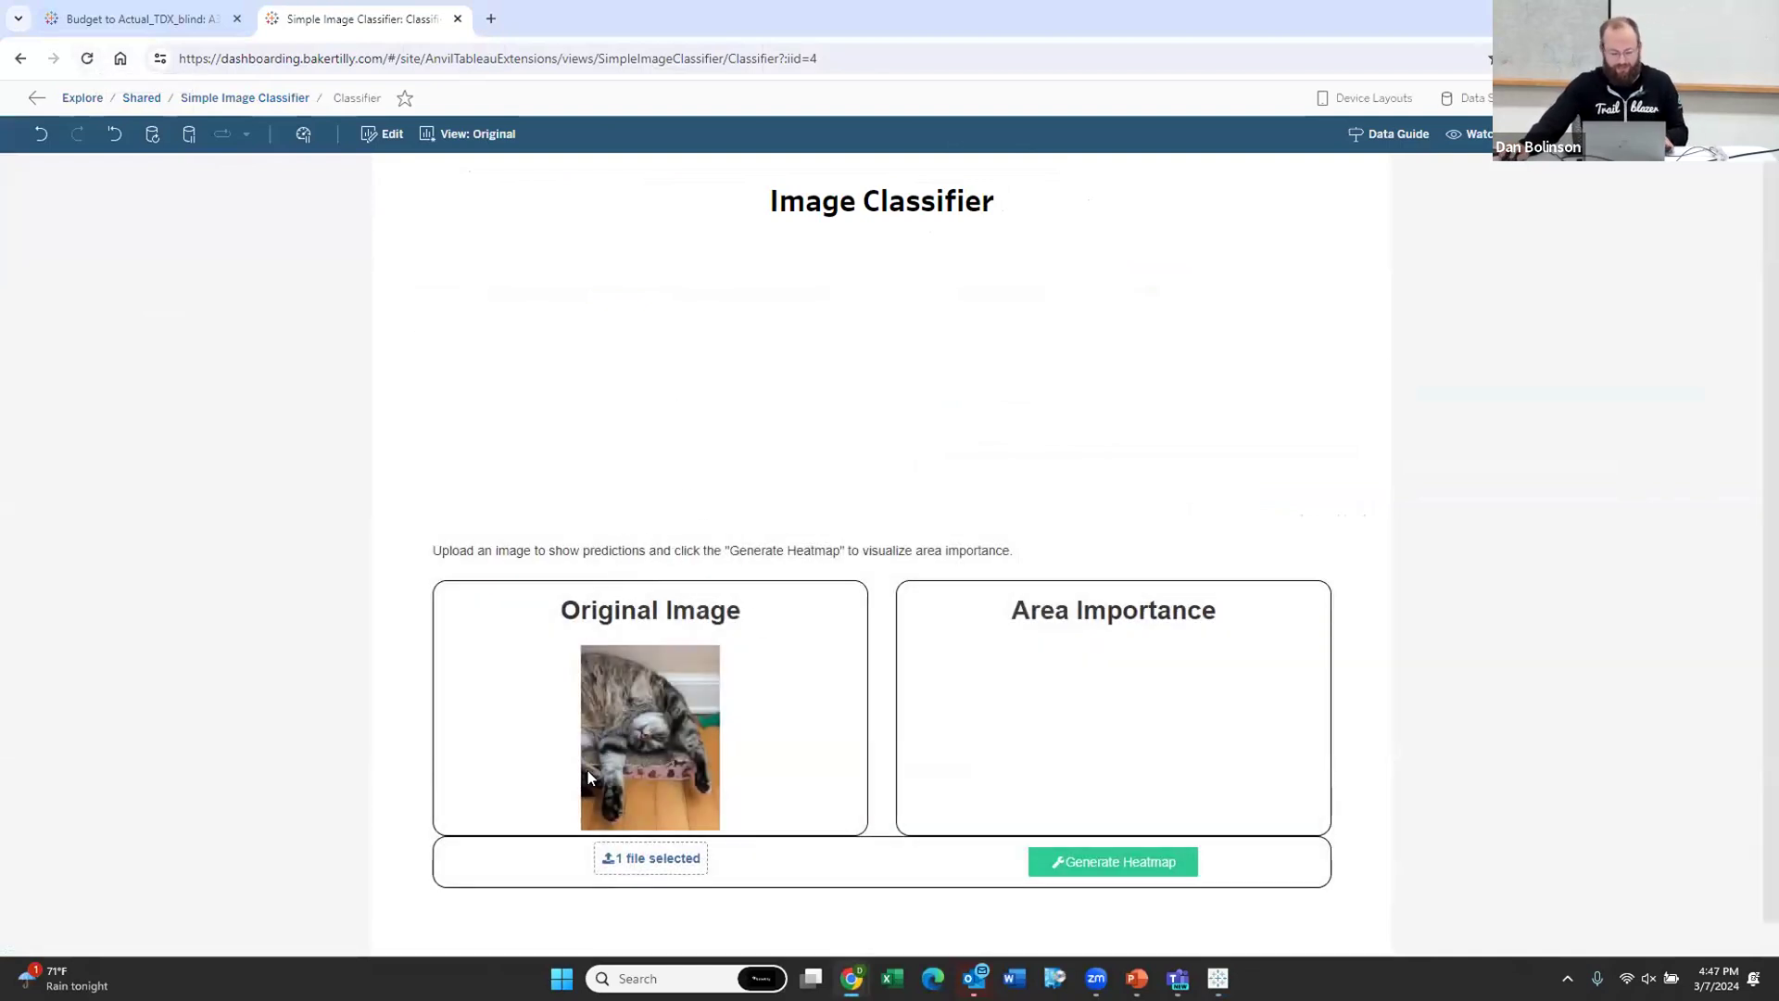
{"action": "left_click", "coordinate": [85, 59]}
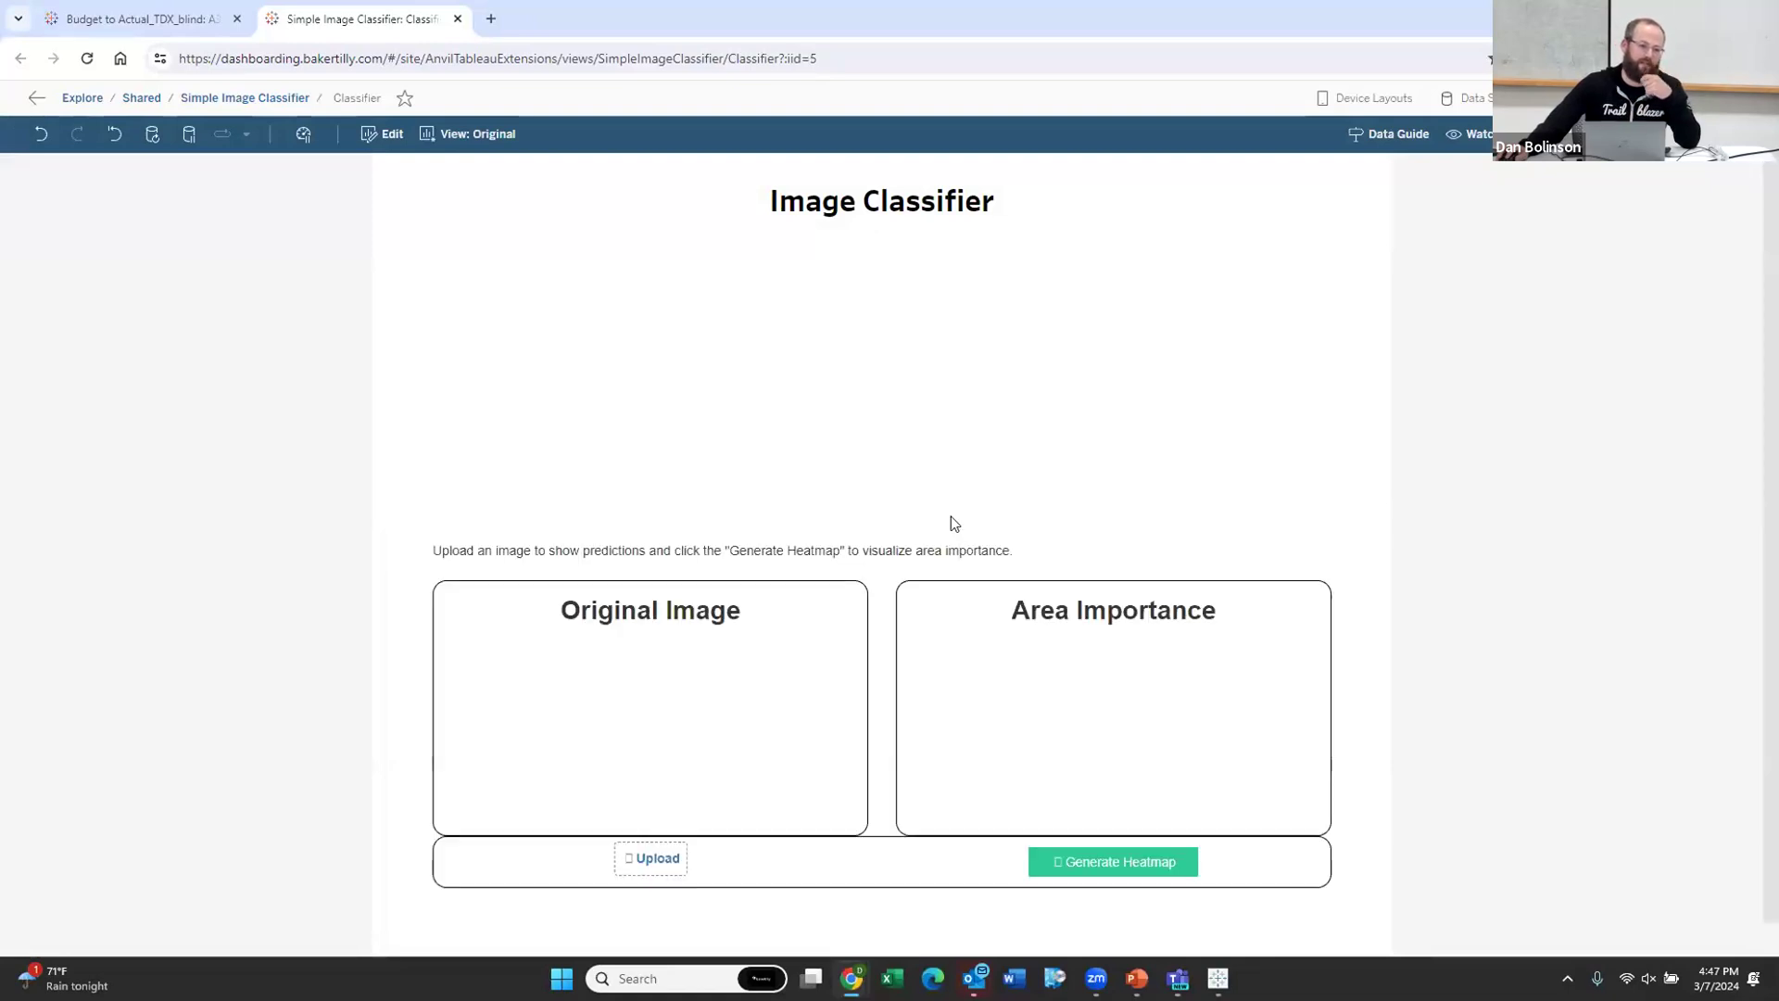
{"action": "left_click", "coordinate": [657, 857]}
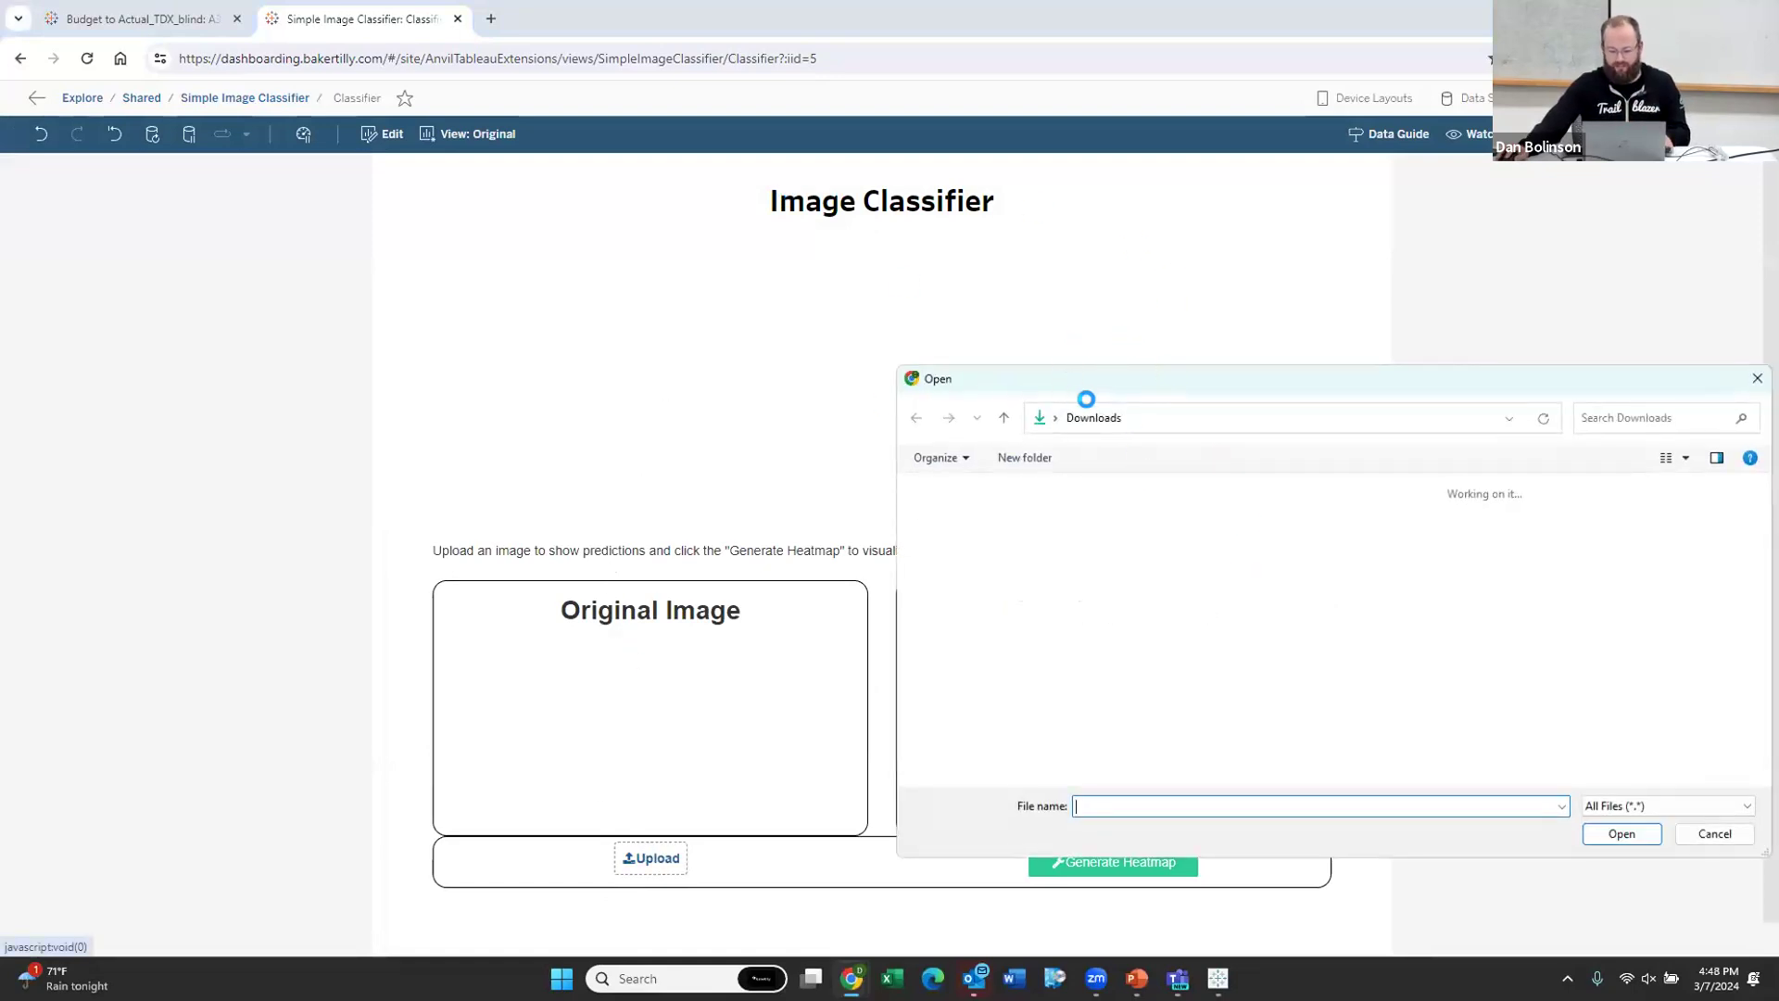
{"action": "key", "text": "alt+Tab"}
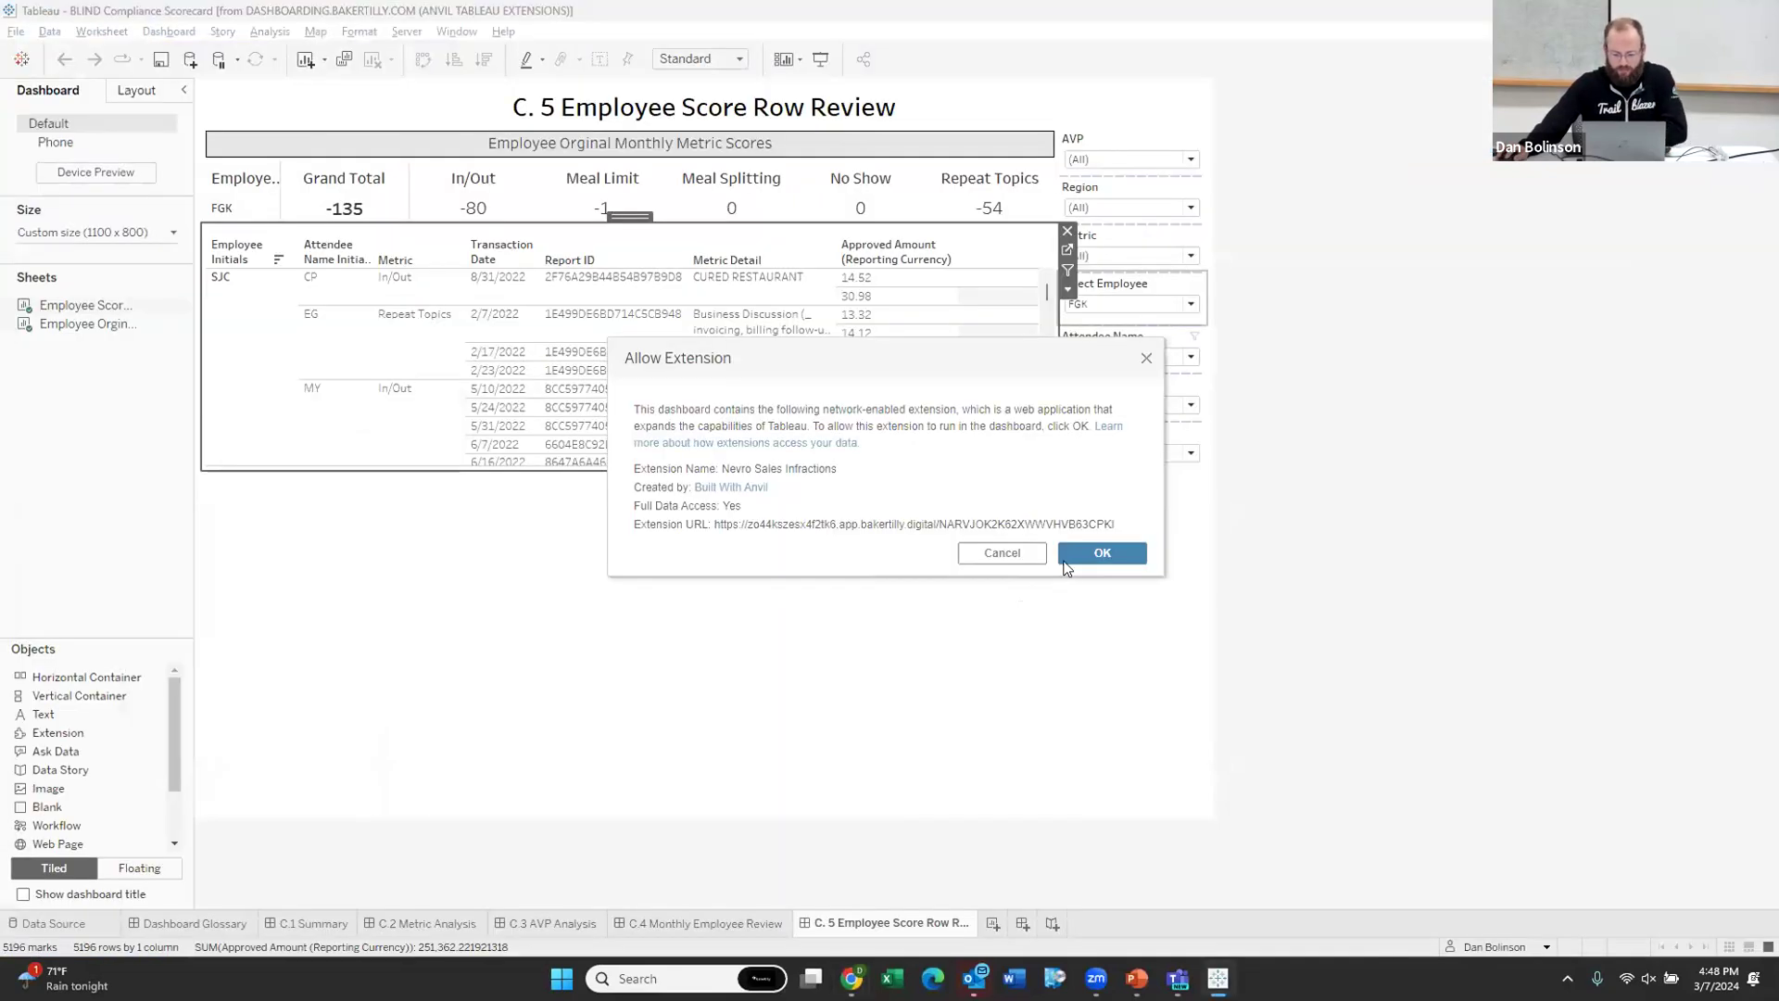
Step: Allow the network-enabled extension to run and dismiss the leftover file-open dialog
{"action": "key", "text": "Return"}
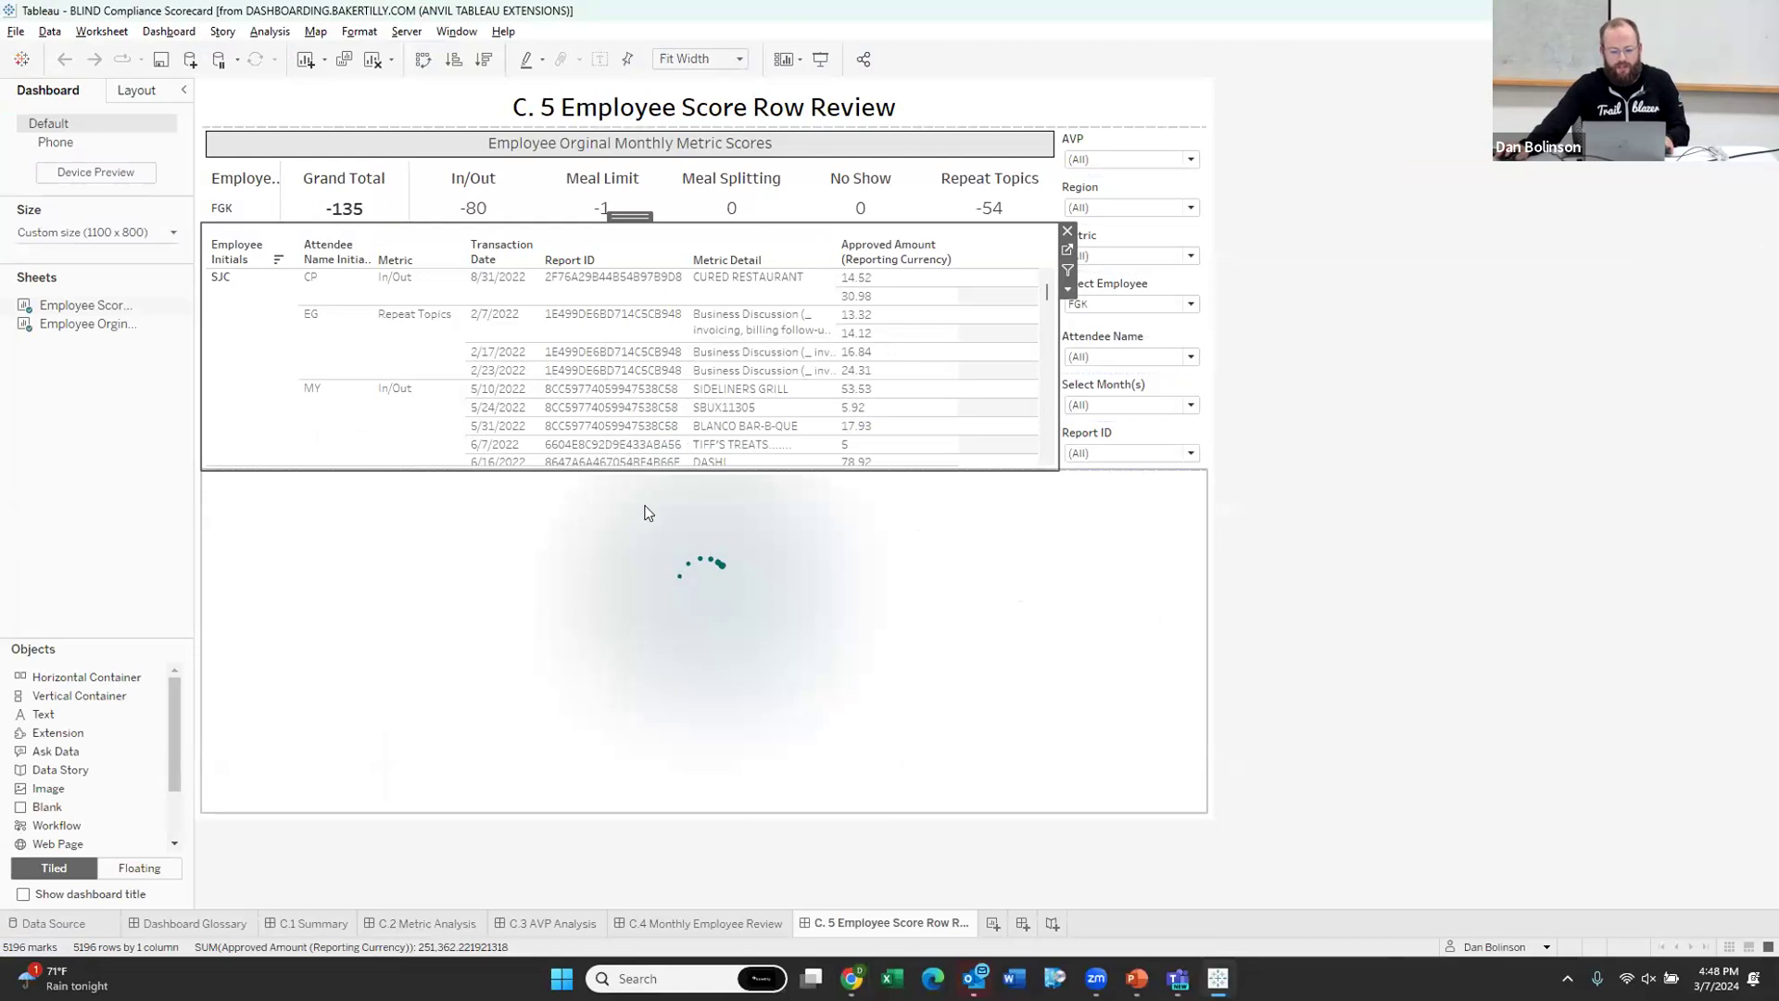
{"action": "key", "text": "alt+Tab"}
{"action": "key", "text": "Escape"}
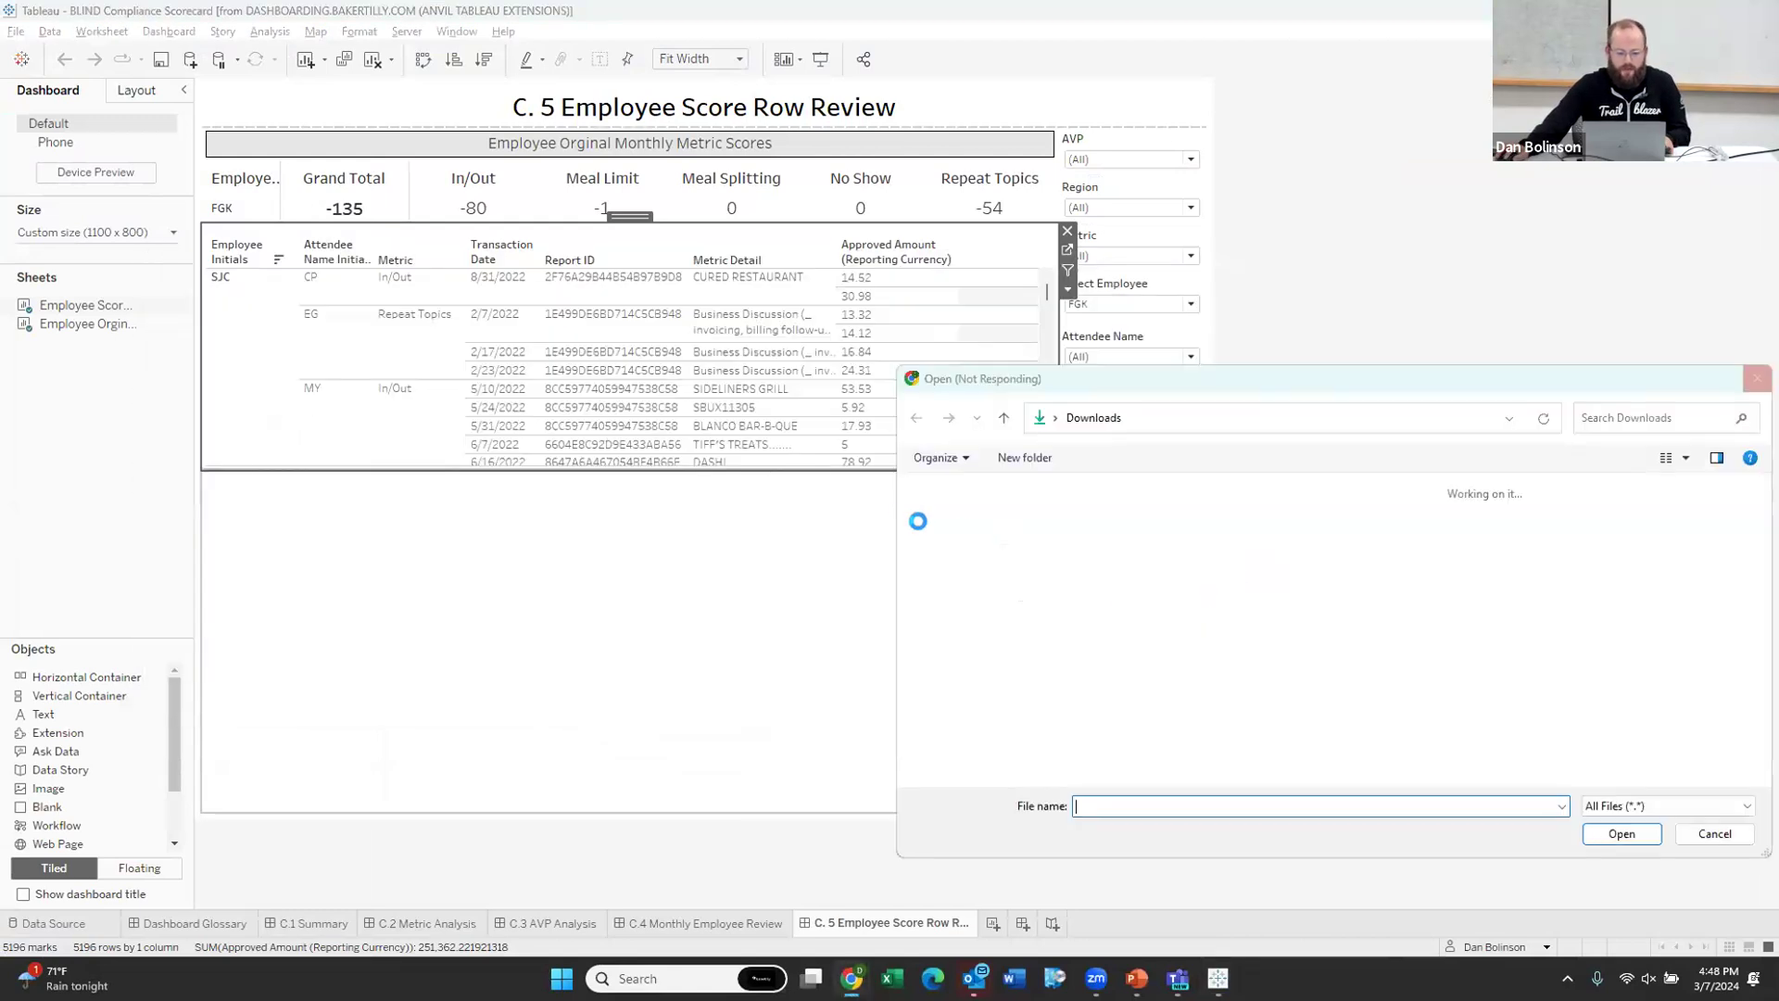
{"action": "key", "text": "Escape"}
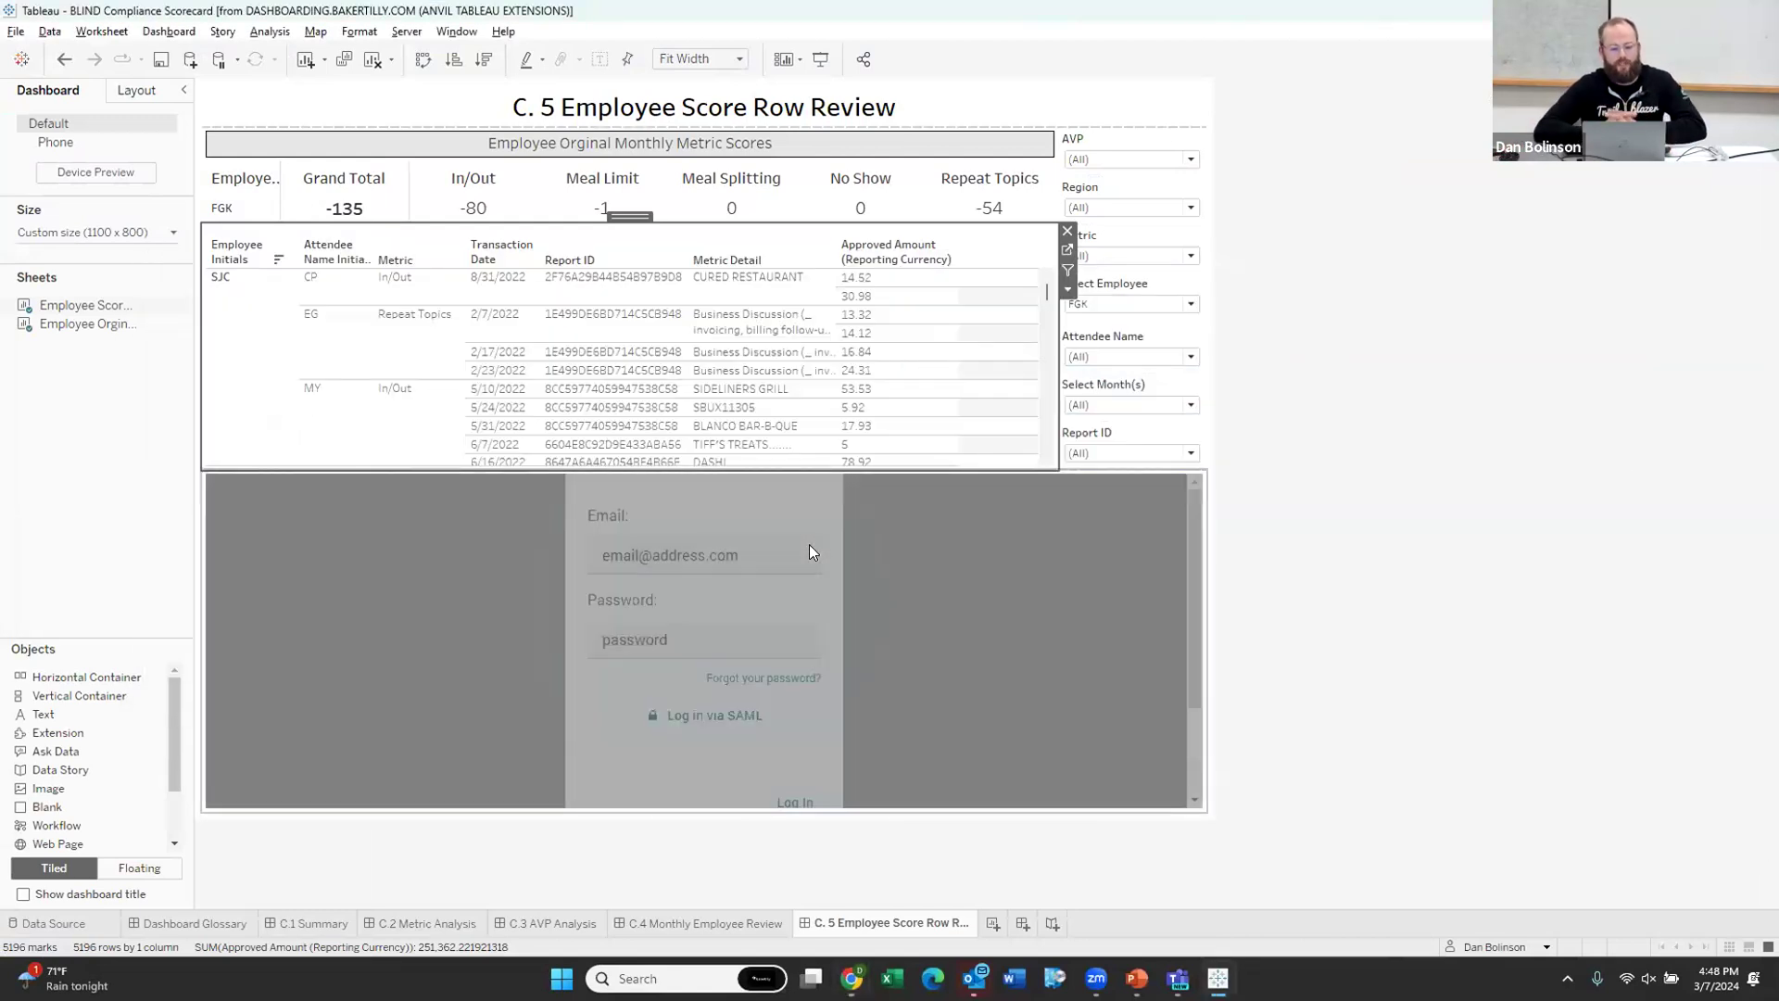
Step: Log in to the compliance extension with the user's e-mail address and password
{"action": "left_click", "coordinate": [738, 653]}
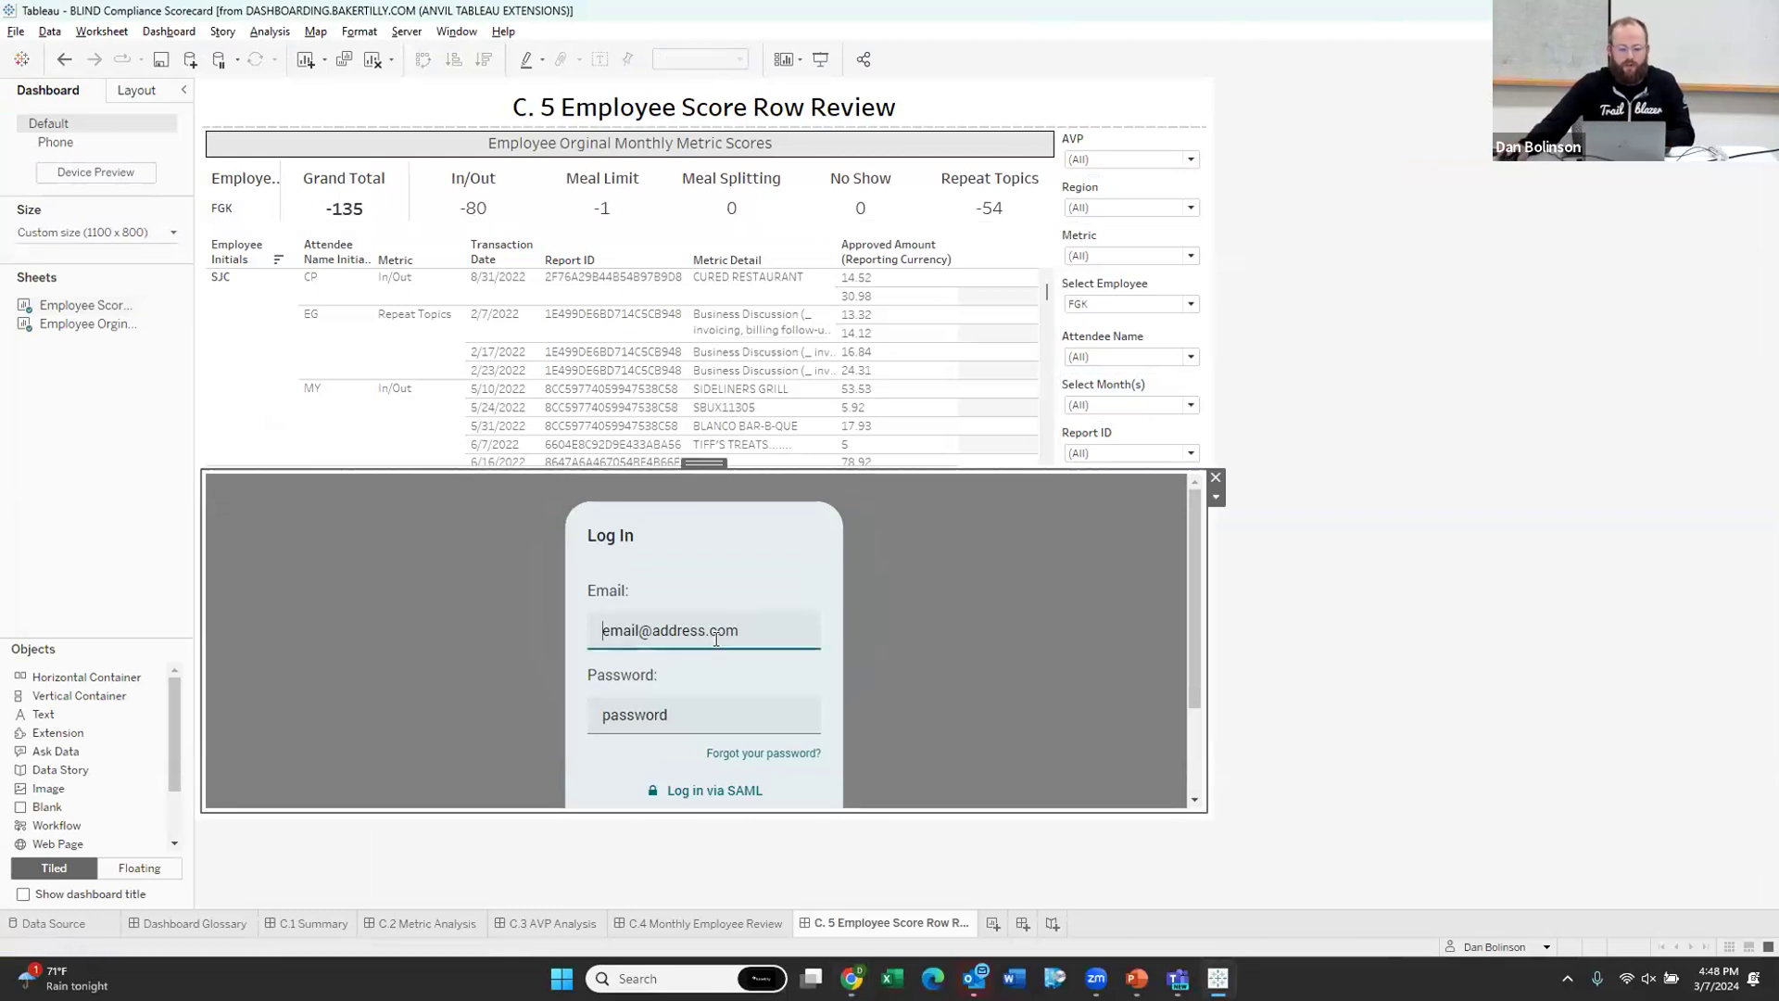
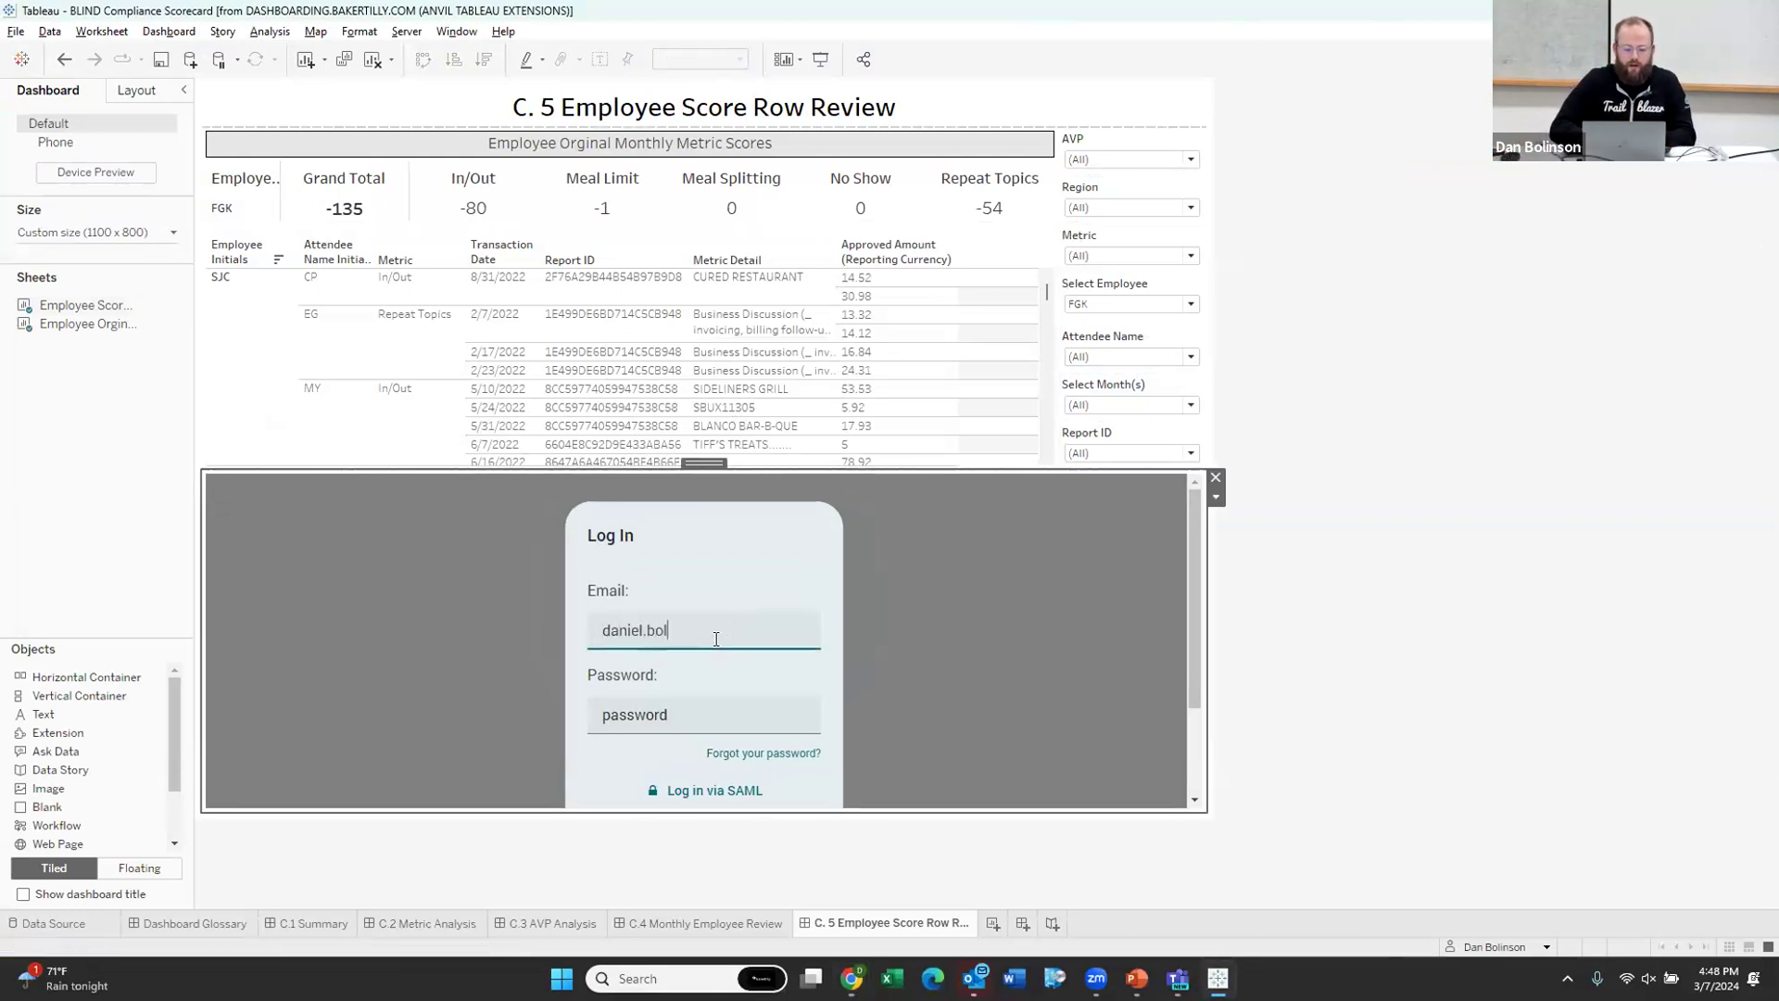
{"action": "key", "text": "Tab"}
{"action": "type", "text": "••••"}
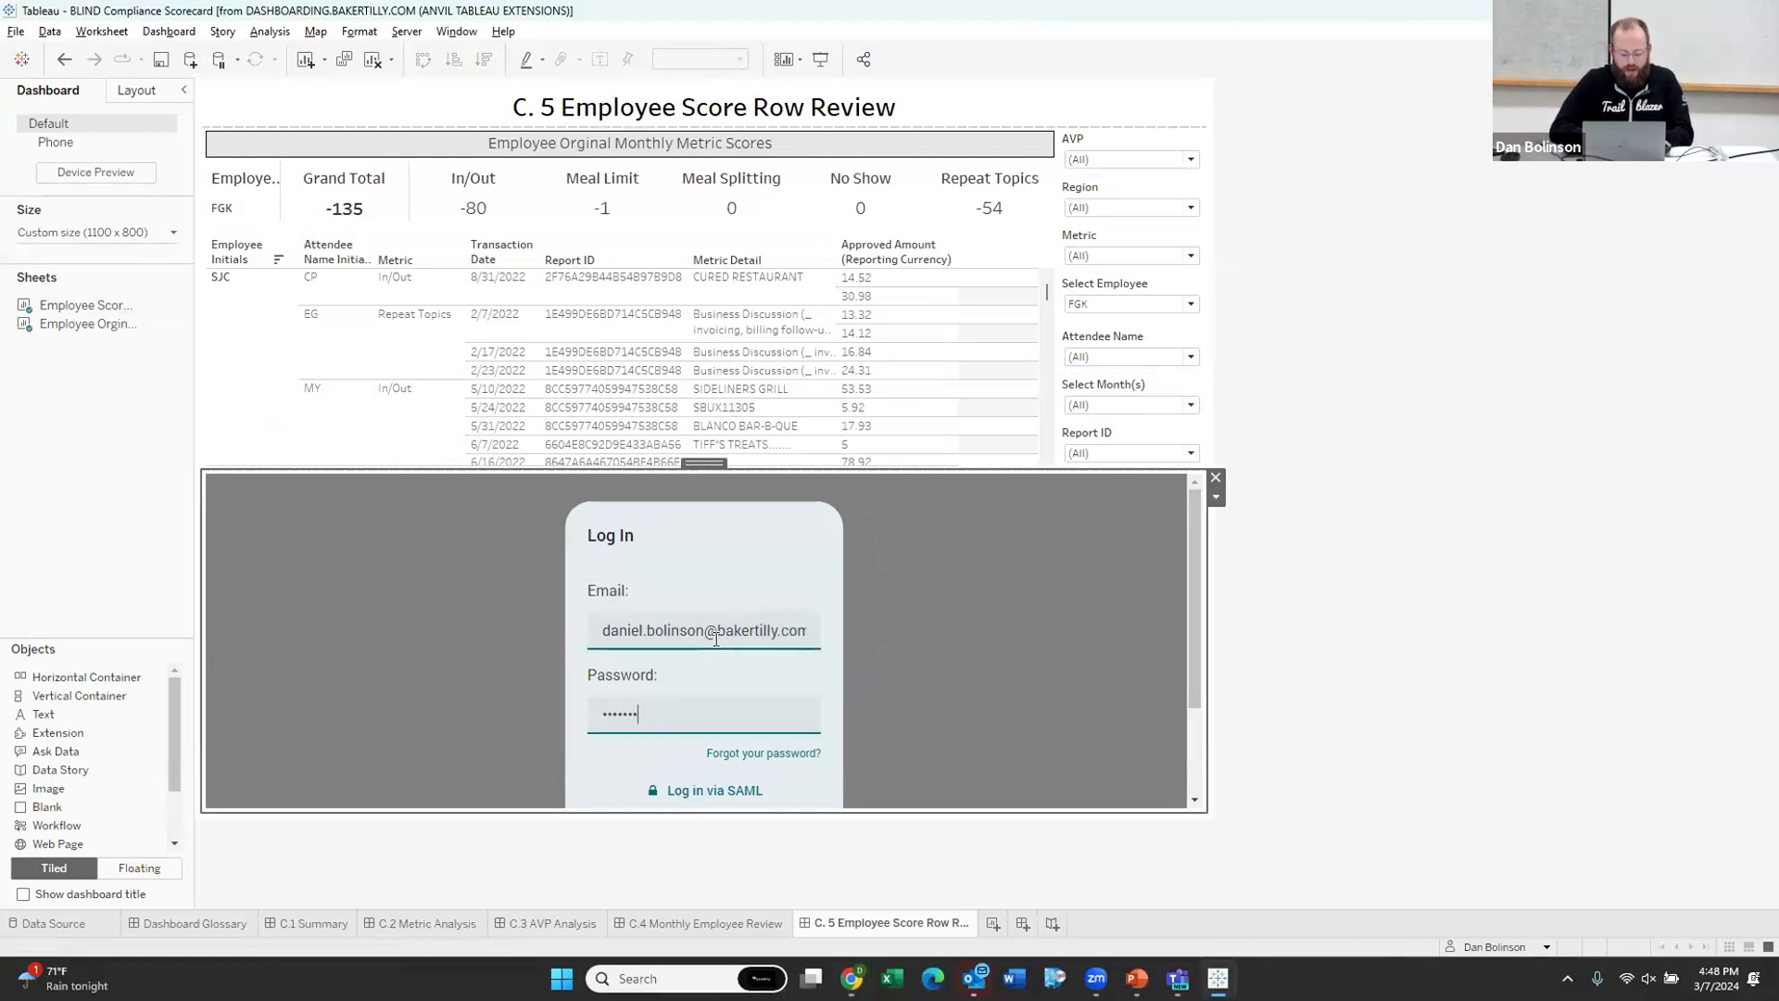
{"action": "key", "text": "Return"}
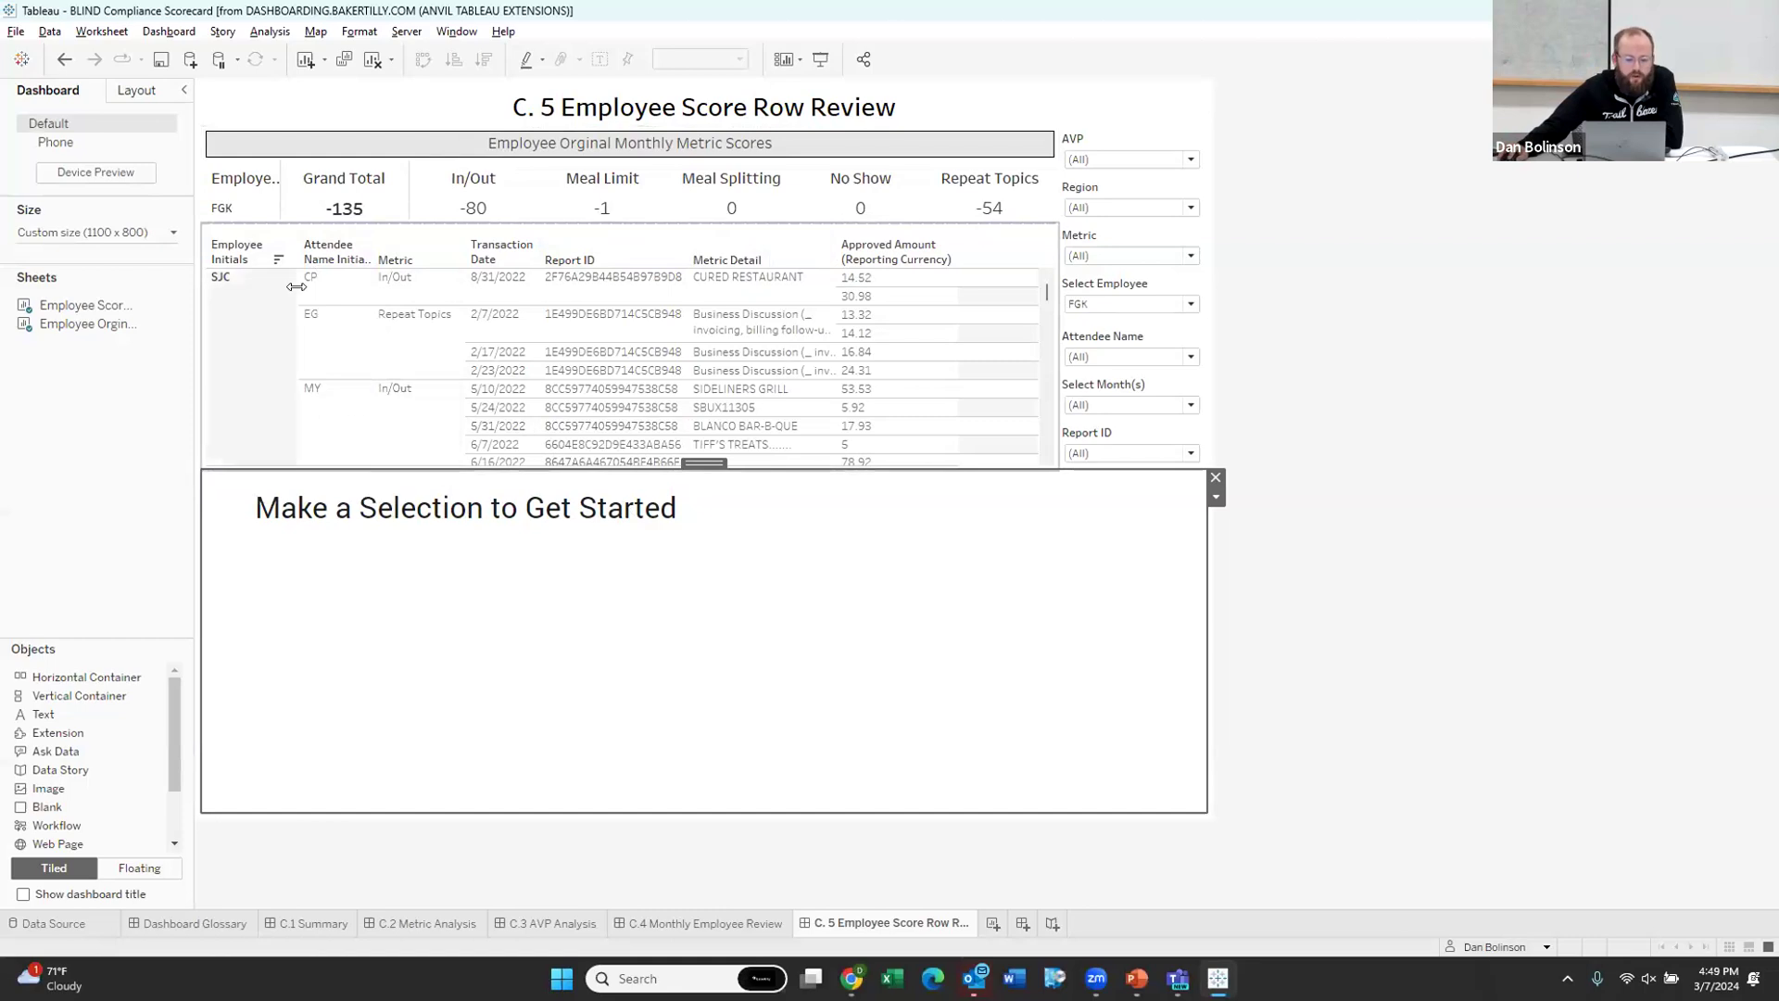
Step: Select the 5/10/2022 SIDELINERS GRILL report row and dismiss the KeyError: Employee message
{"action": "left_click", "coordinate": [630, 390]}
{"action": "left_click", "coordinate": [1000, 774]}
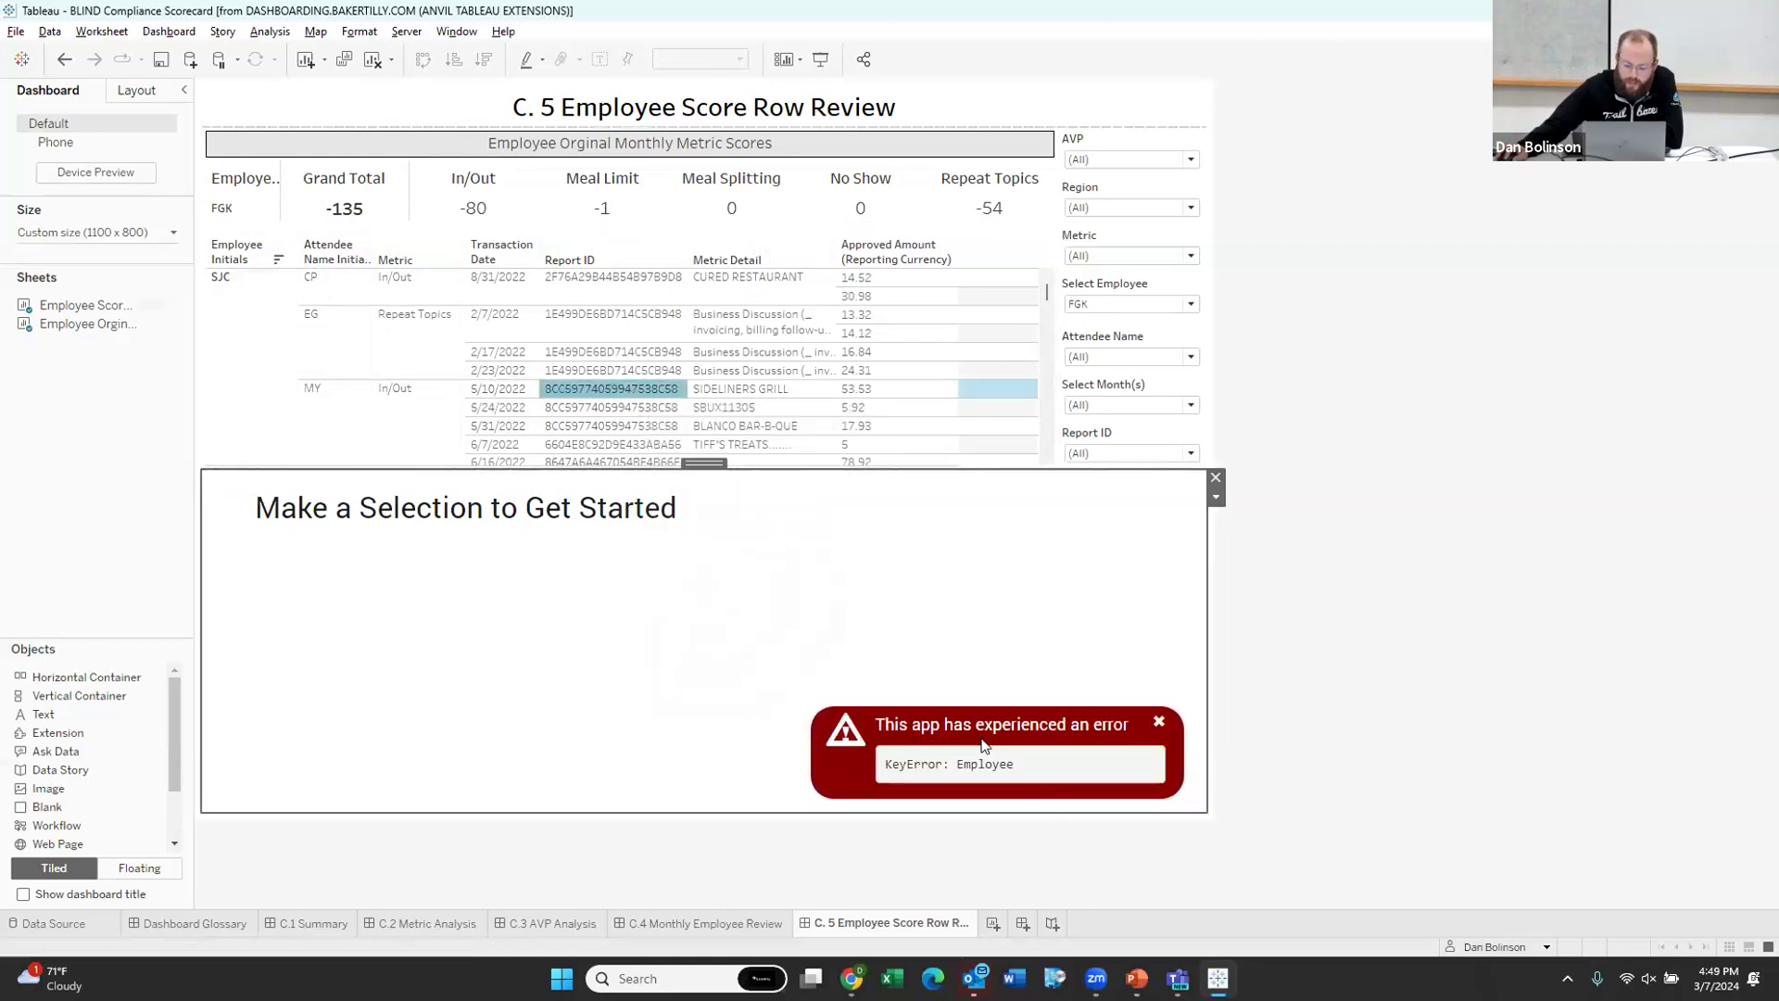
{"action": "left_click", "coordinate": [1158, 726]}
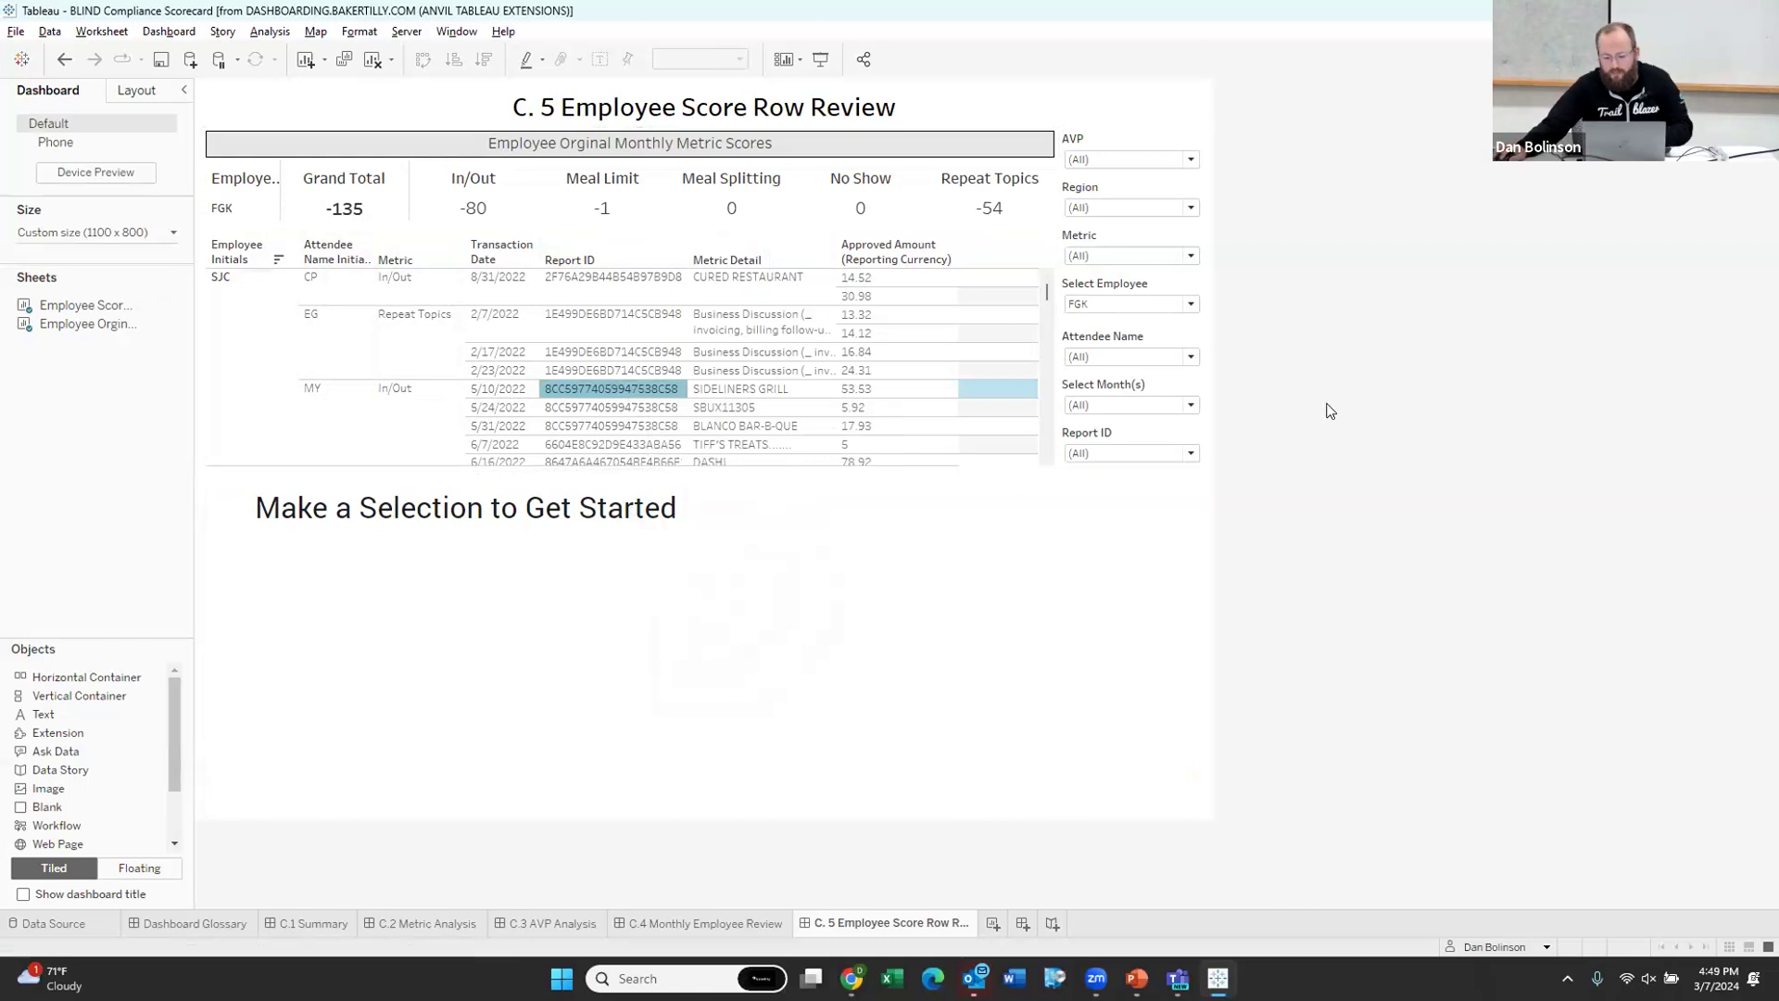
{"action": "key", "text": "alt+Tab"}
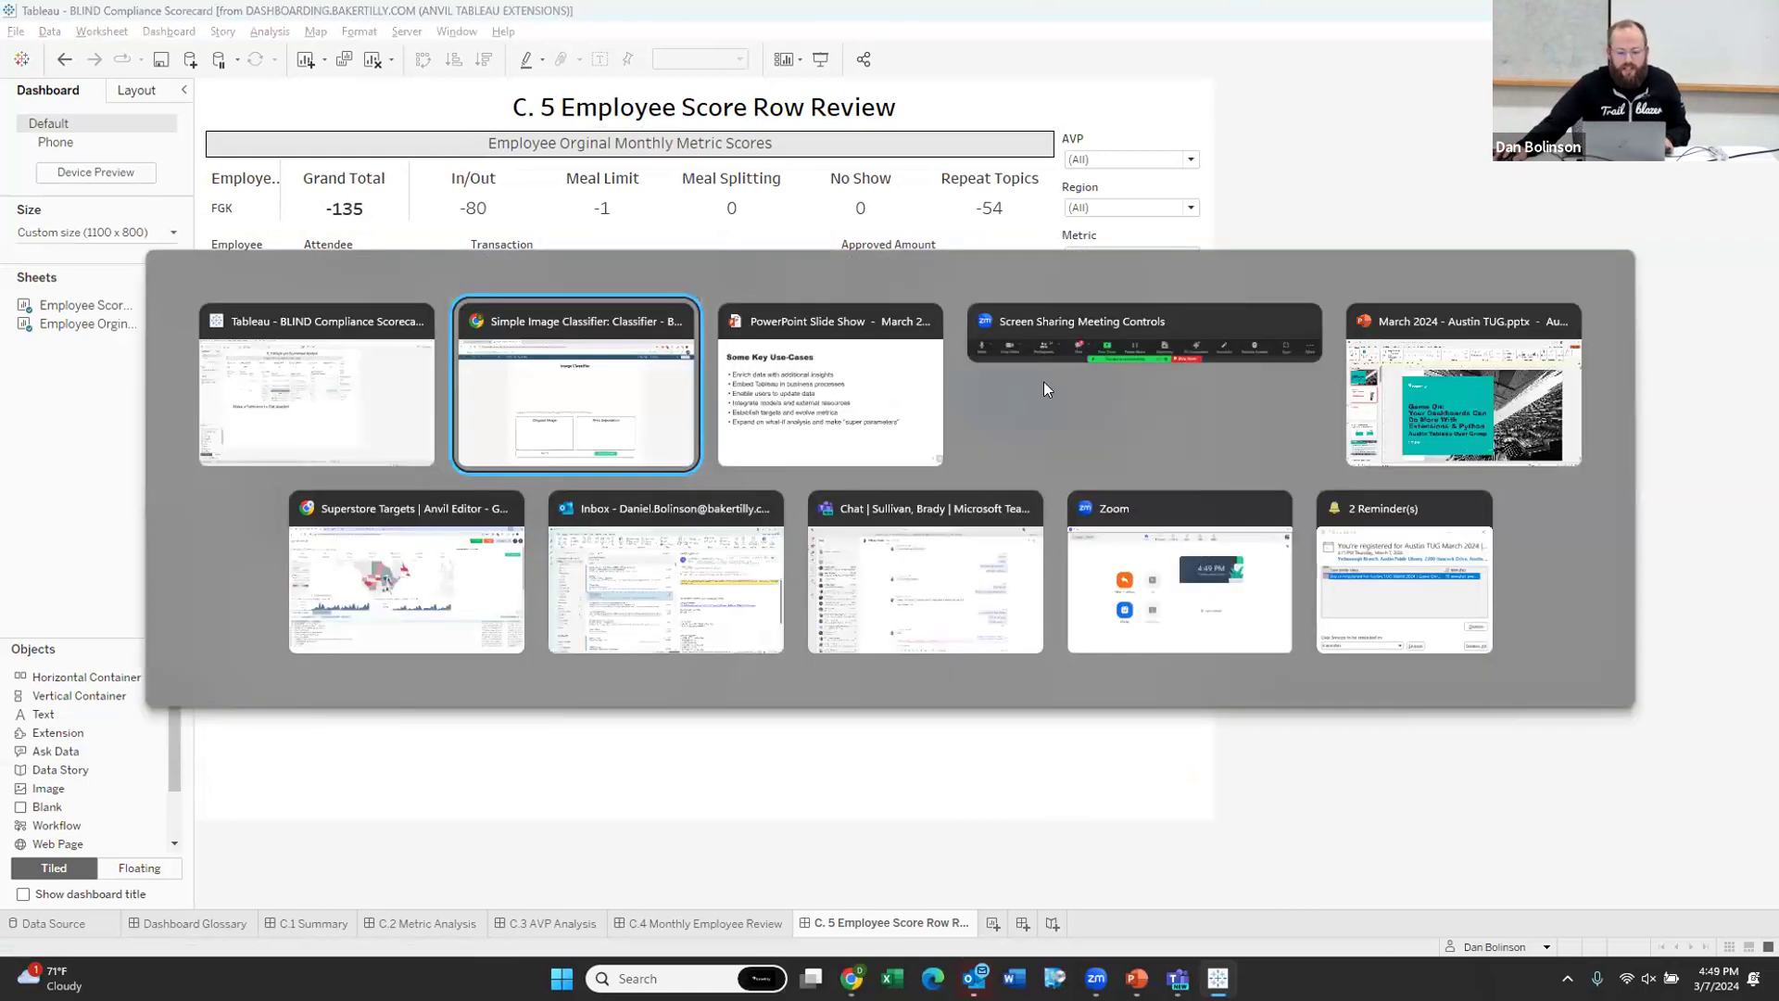
{"action": "key", "text": "Escape"}
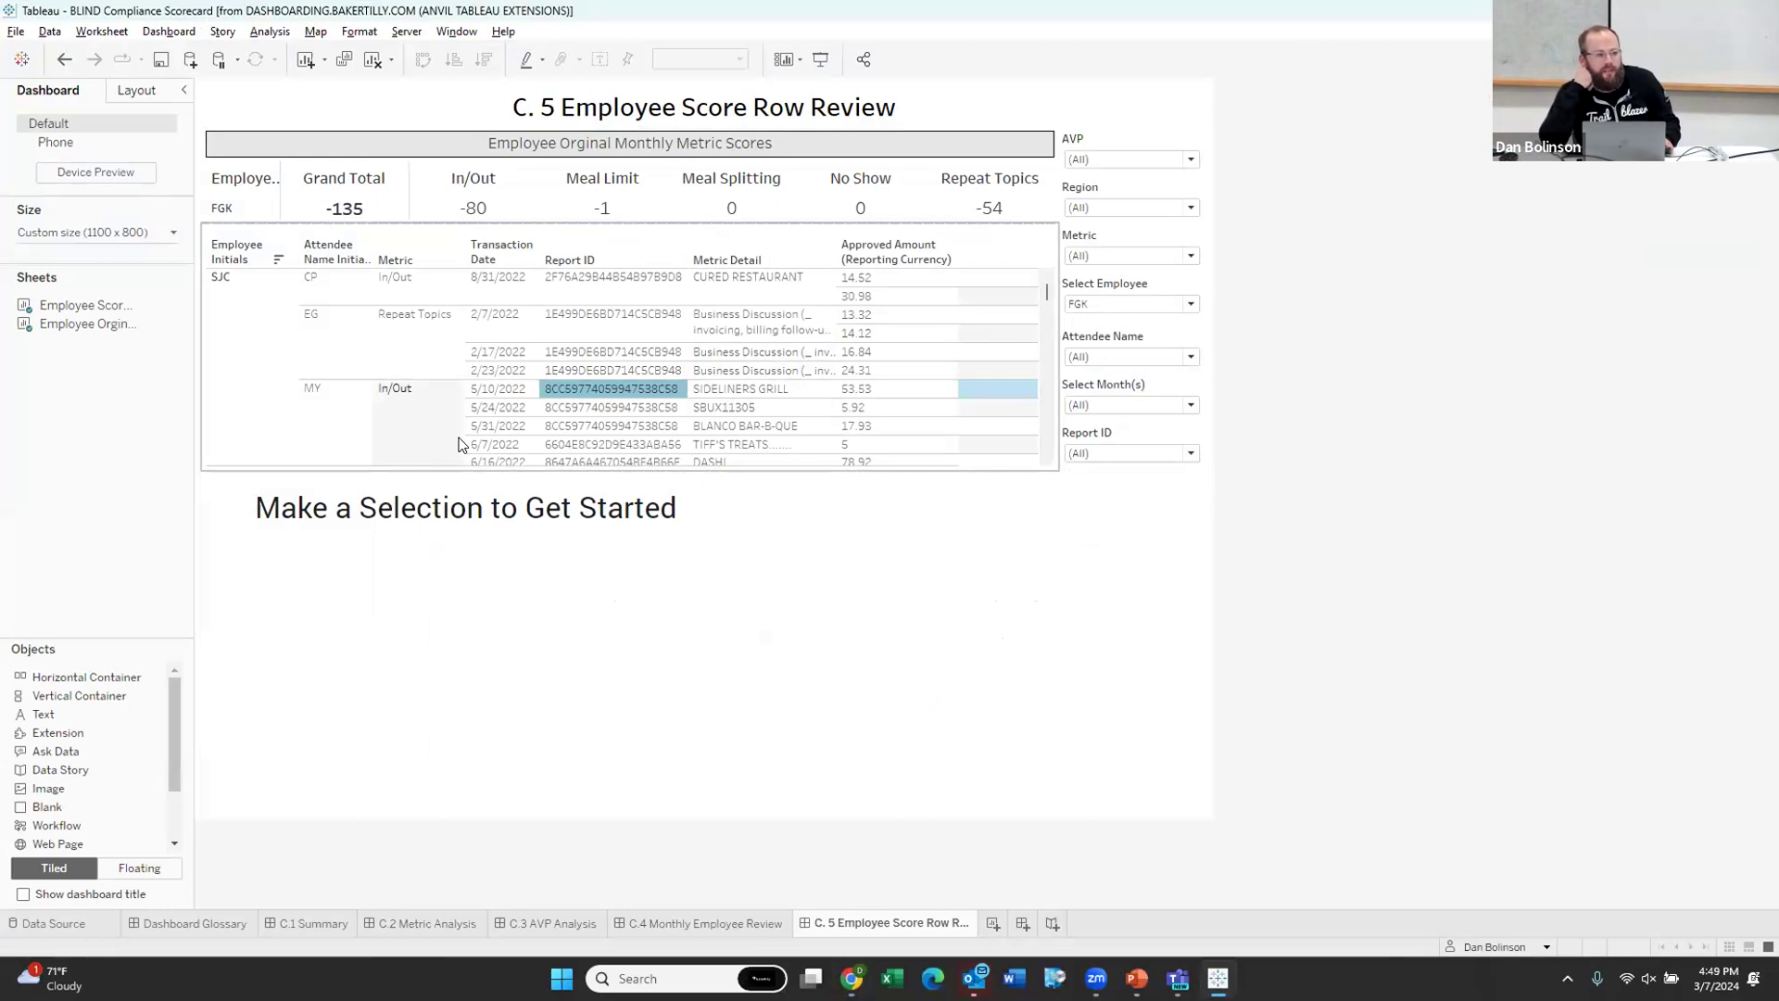
Step: Upload 'what is this thing 3.jpg' to the Image Classifier, then minimize the browser
{"action": "key", "text": "alt+Tab"}
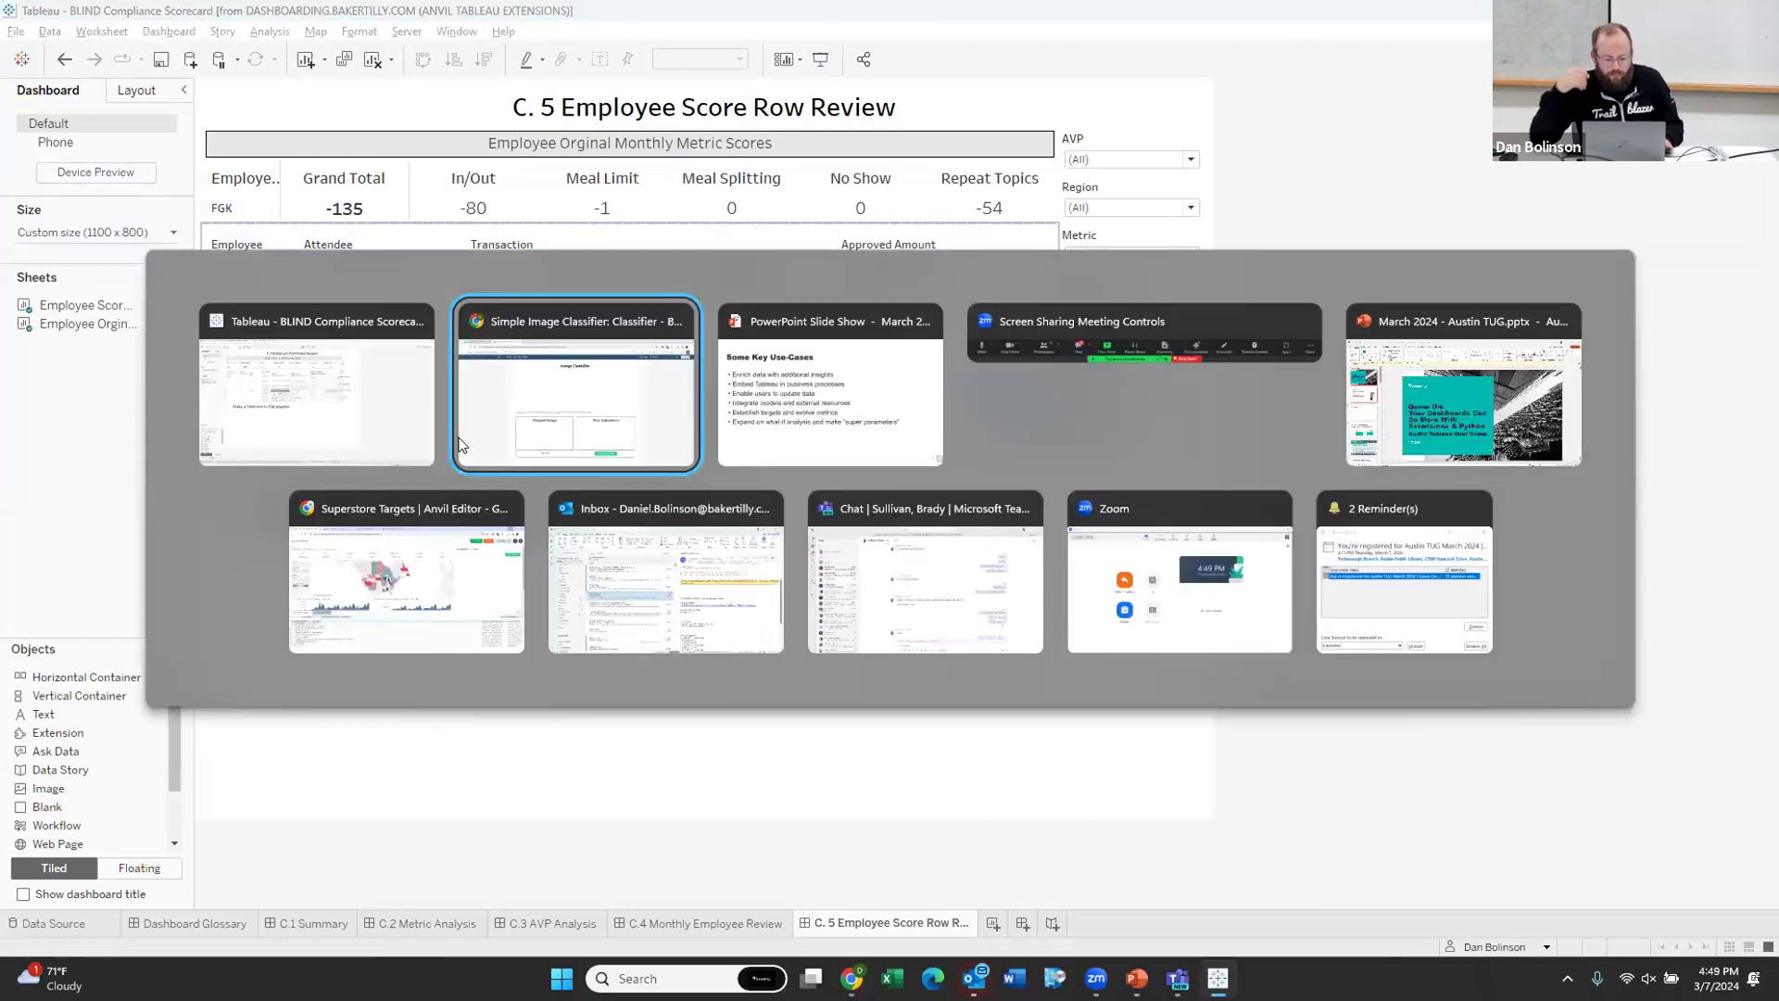
{"action": "left_click", "coordinate": [1371, 671]}
{"action": "left_click", "coordinate": [1621, 834]}
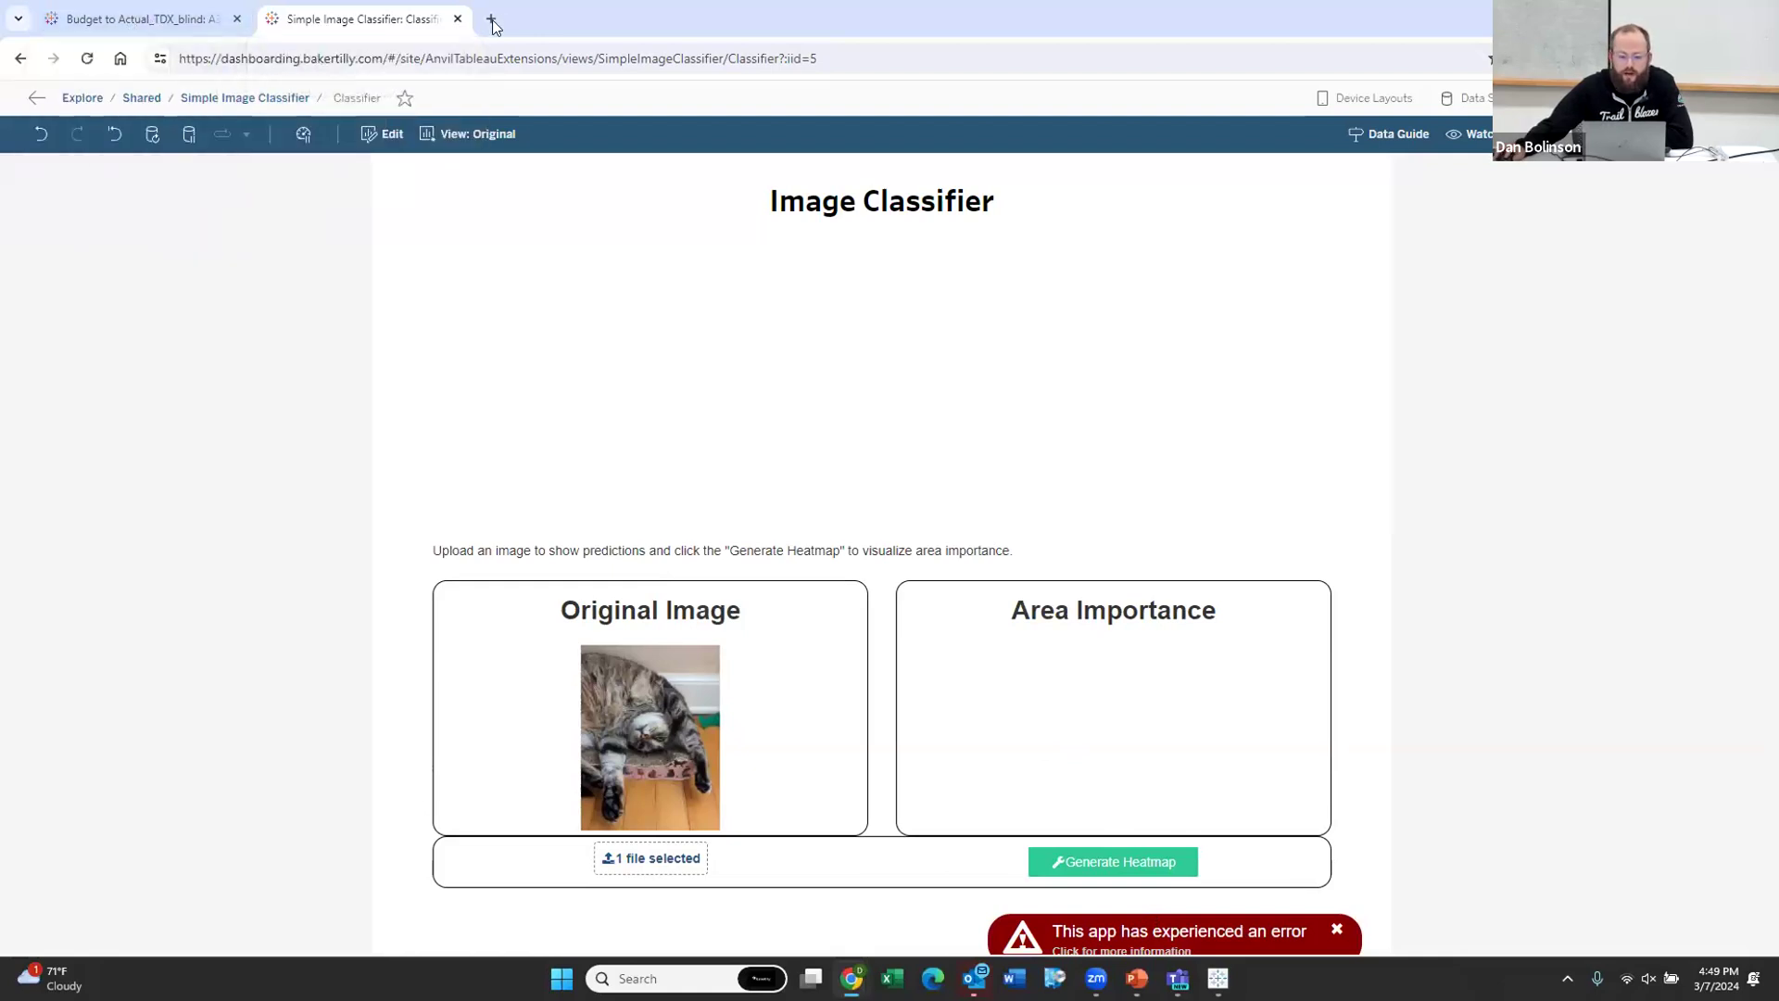
{"action": "key", "text": "super+Down"}
{"action": "left_click", "coordinate": [1125, 105]}
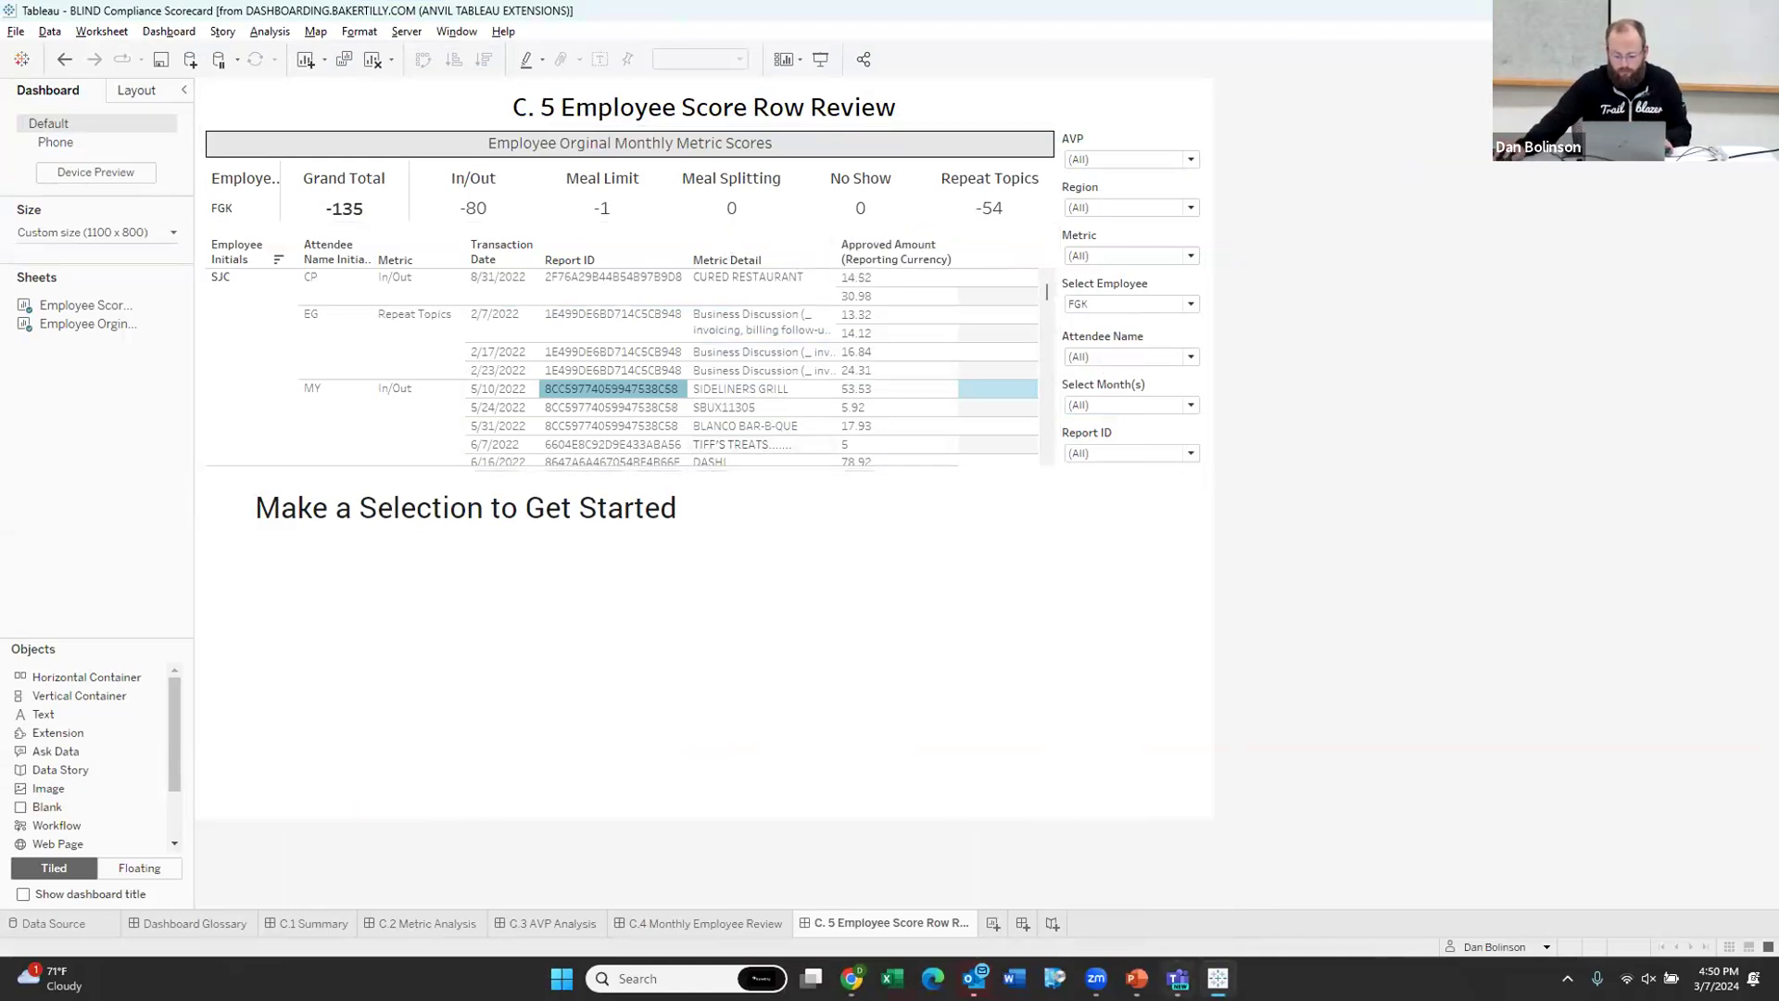
Step: Return to the PowerPoint slide show and advance to slide 13, 'Updating the Data'
{"action": "mouse_move", "coordinate": [1137, 977]}
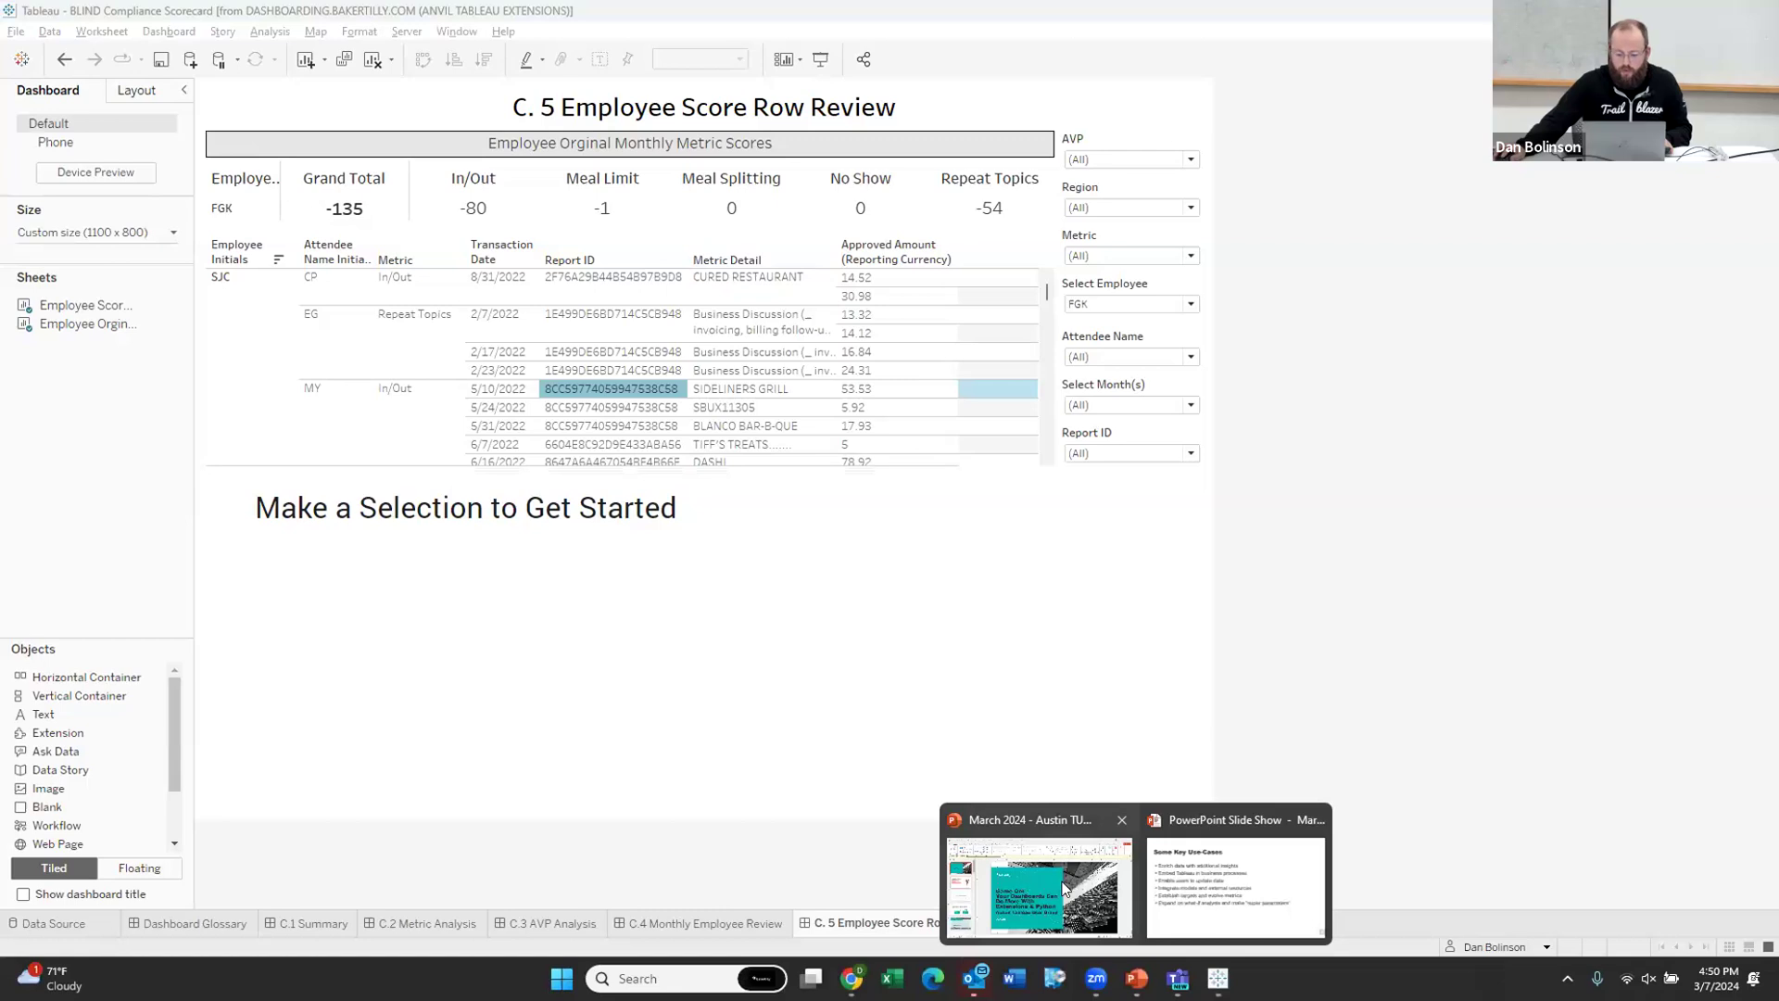
{"action": "left_click", "coordinate": [1198, 891]}
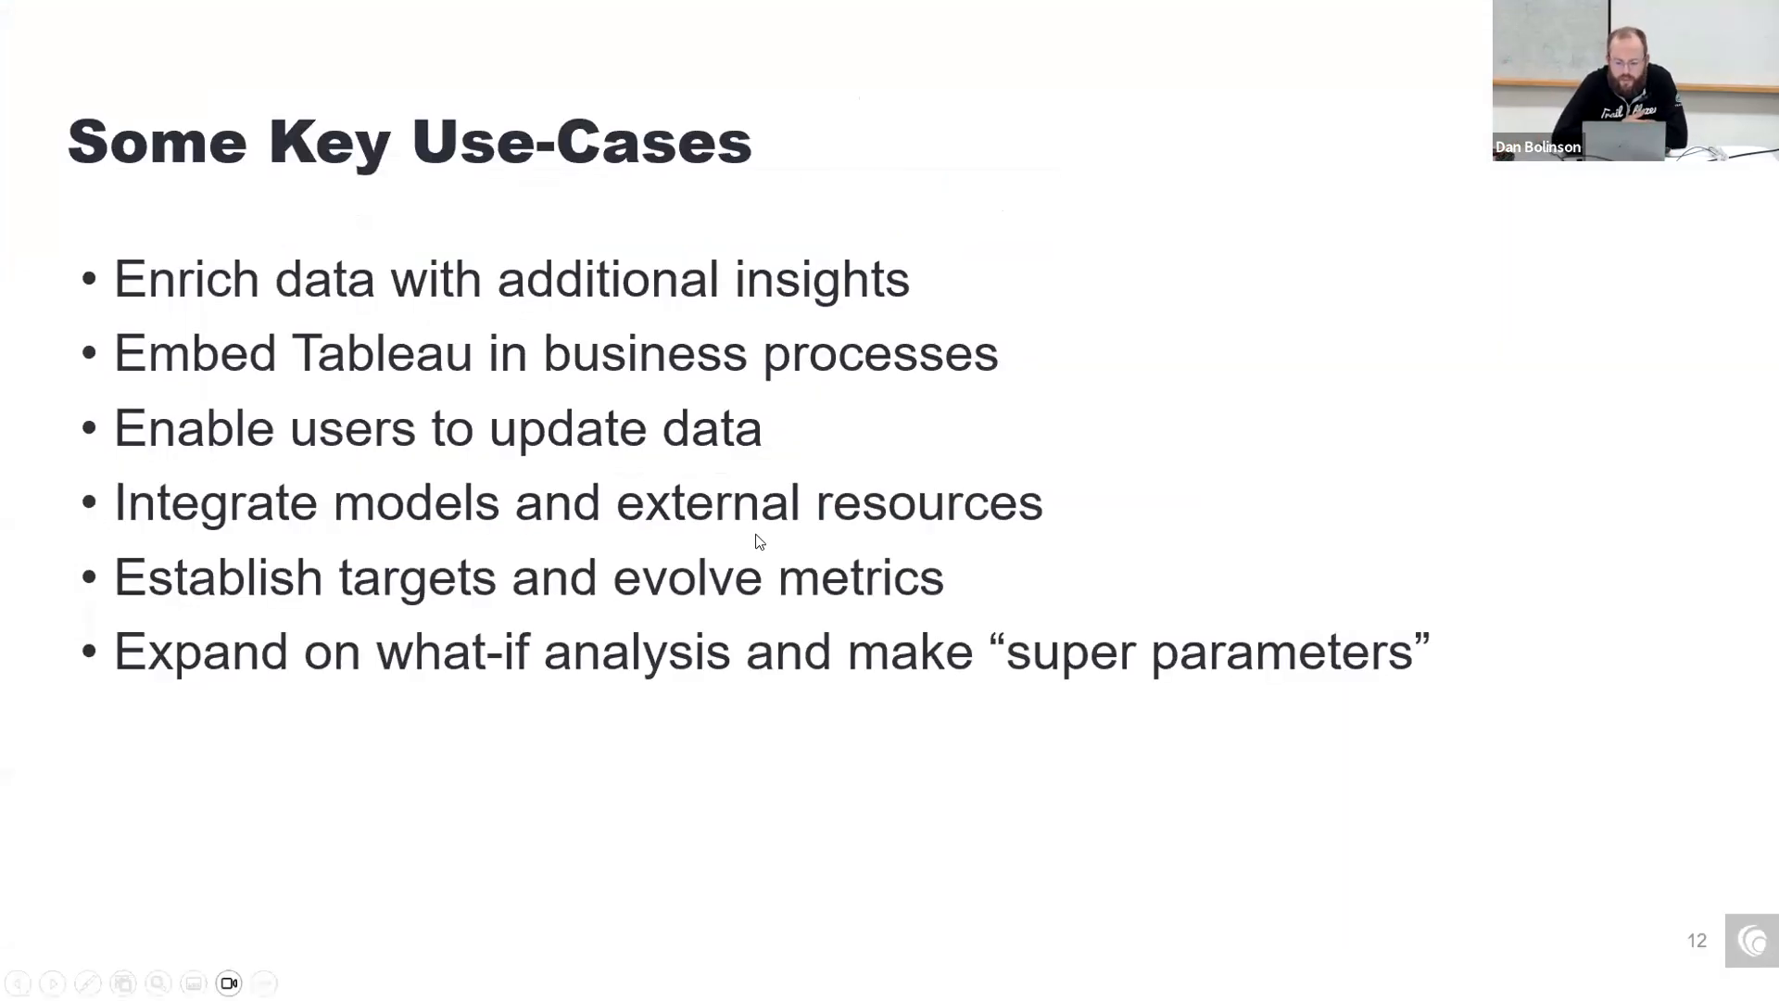
{"action": "left_click", "coordinate": [1091, 369]}
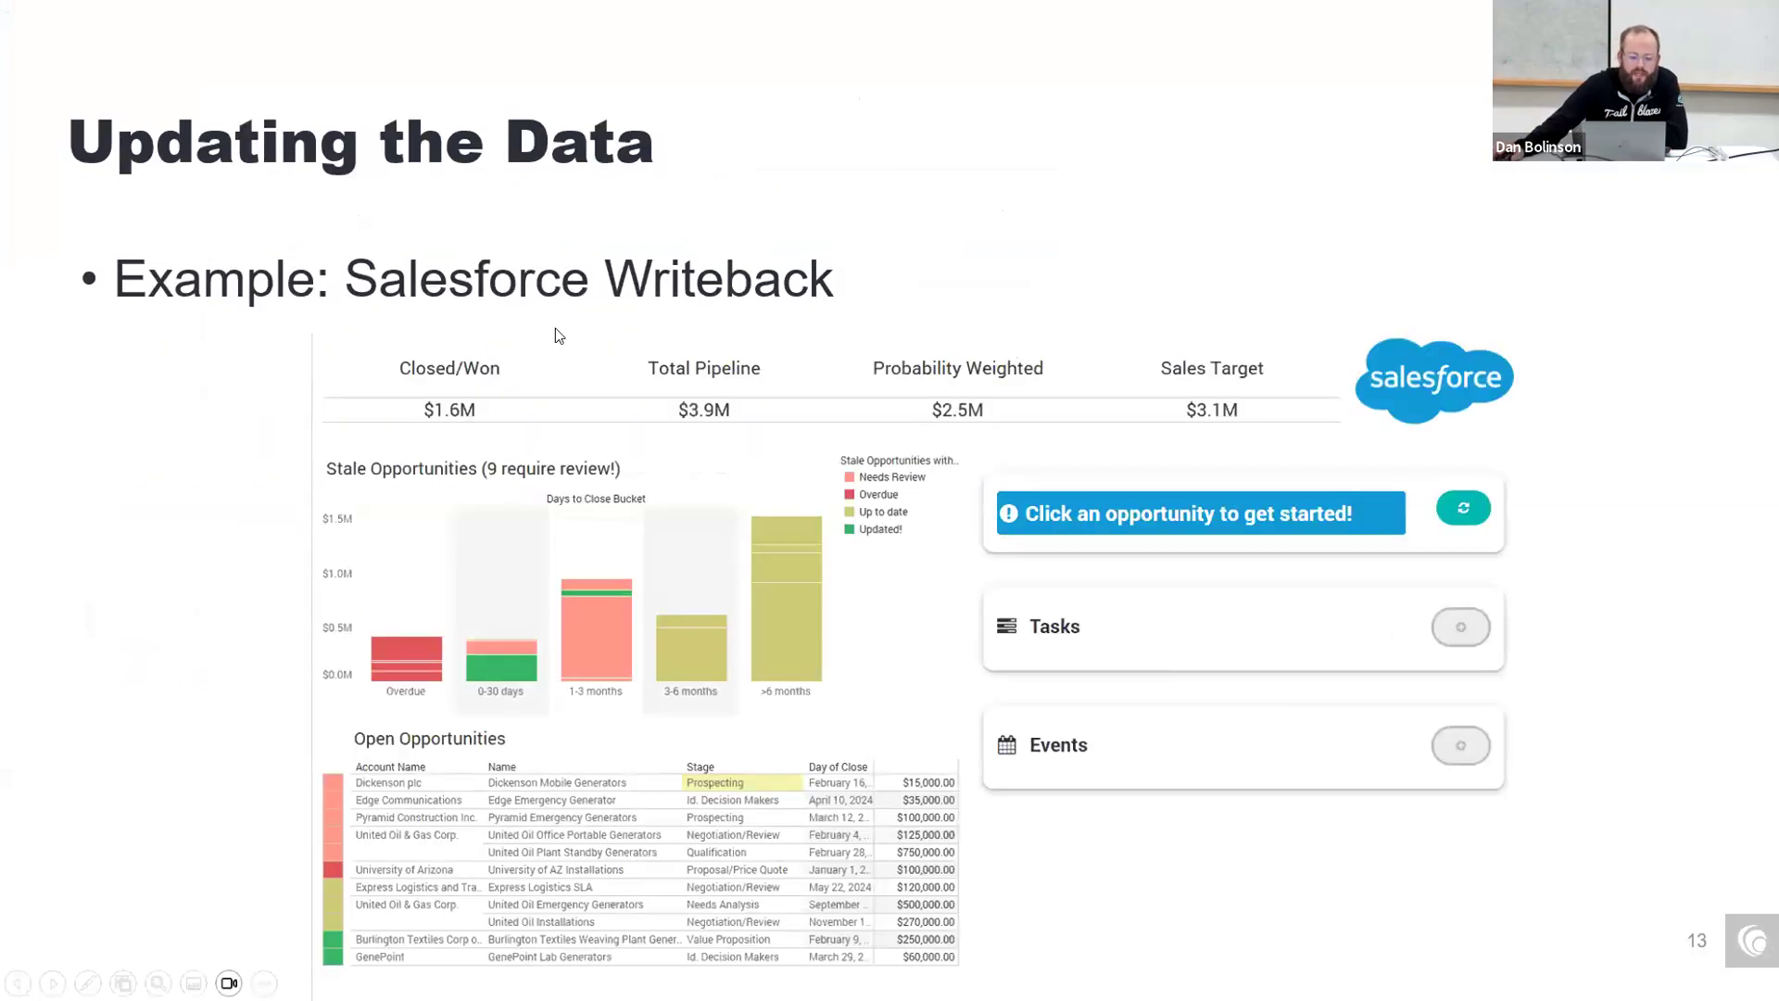
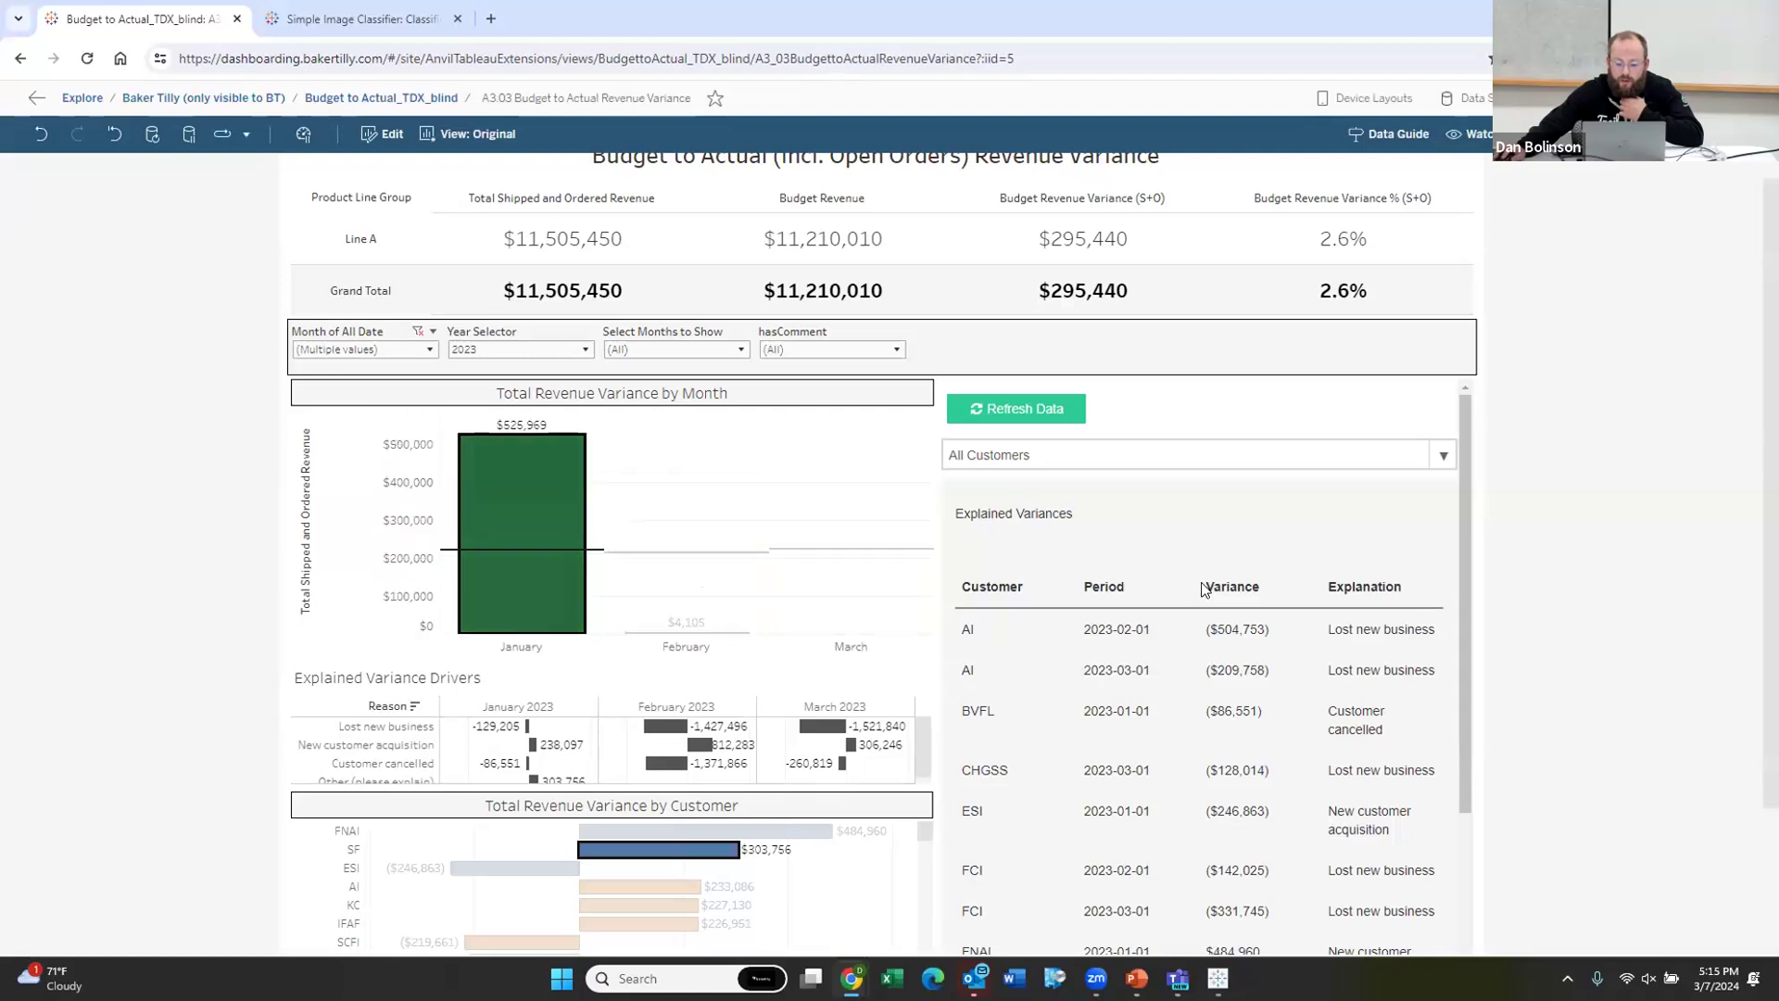
Step: Explain the $303,756 SF variance as Lost new business and save it
{"action": "left_click", "coordinate": [1187, 480]}
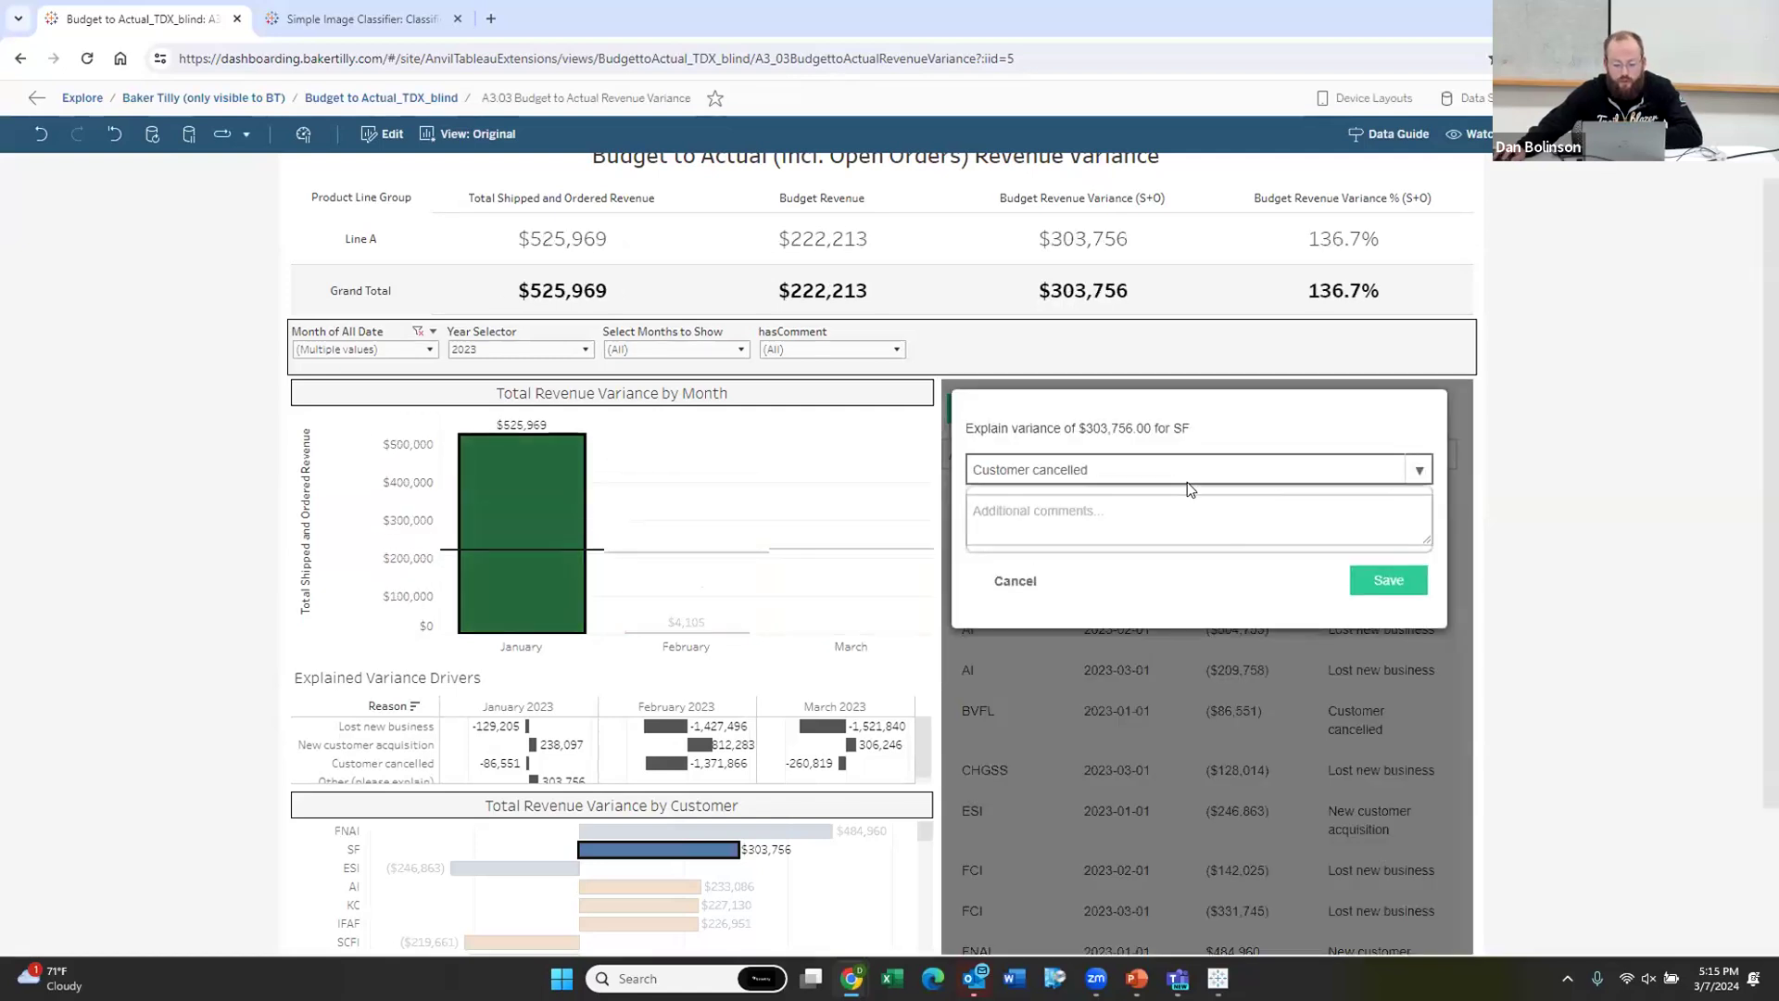
{"action": "left_click", "coordinate": [1086, 509]}
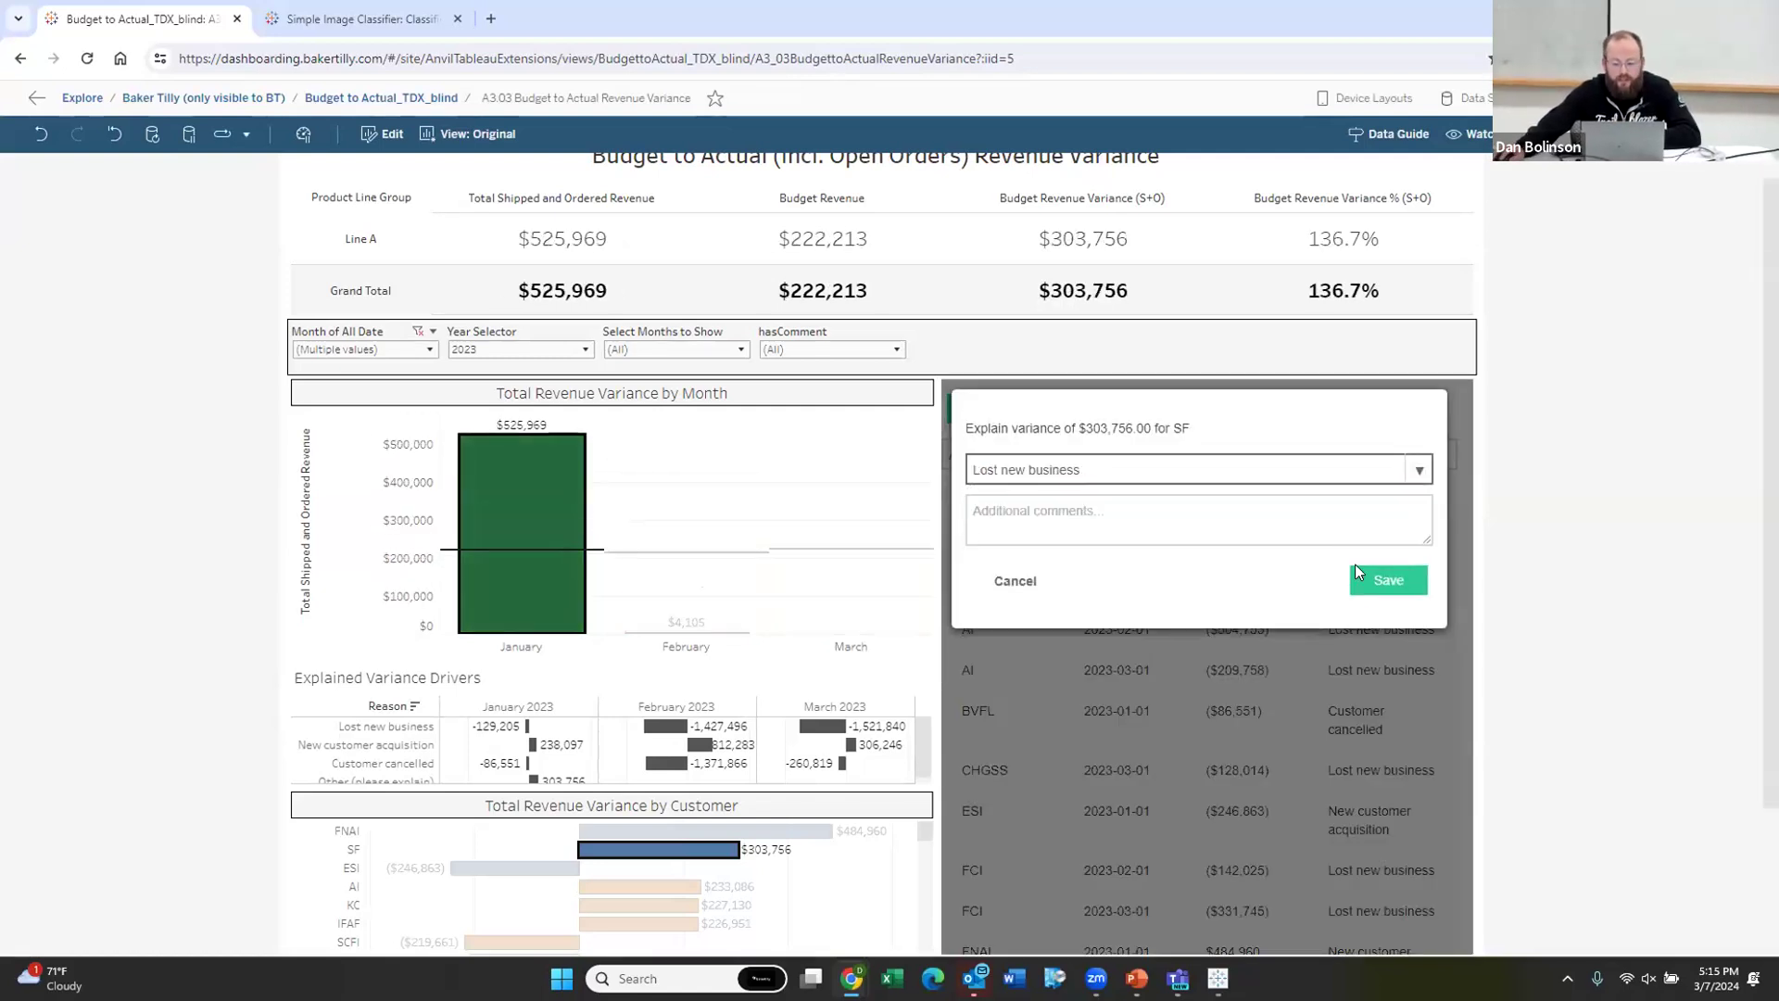
{"action": "left_click", "coordinate": [1387, 580]}
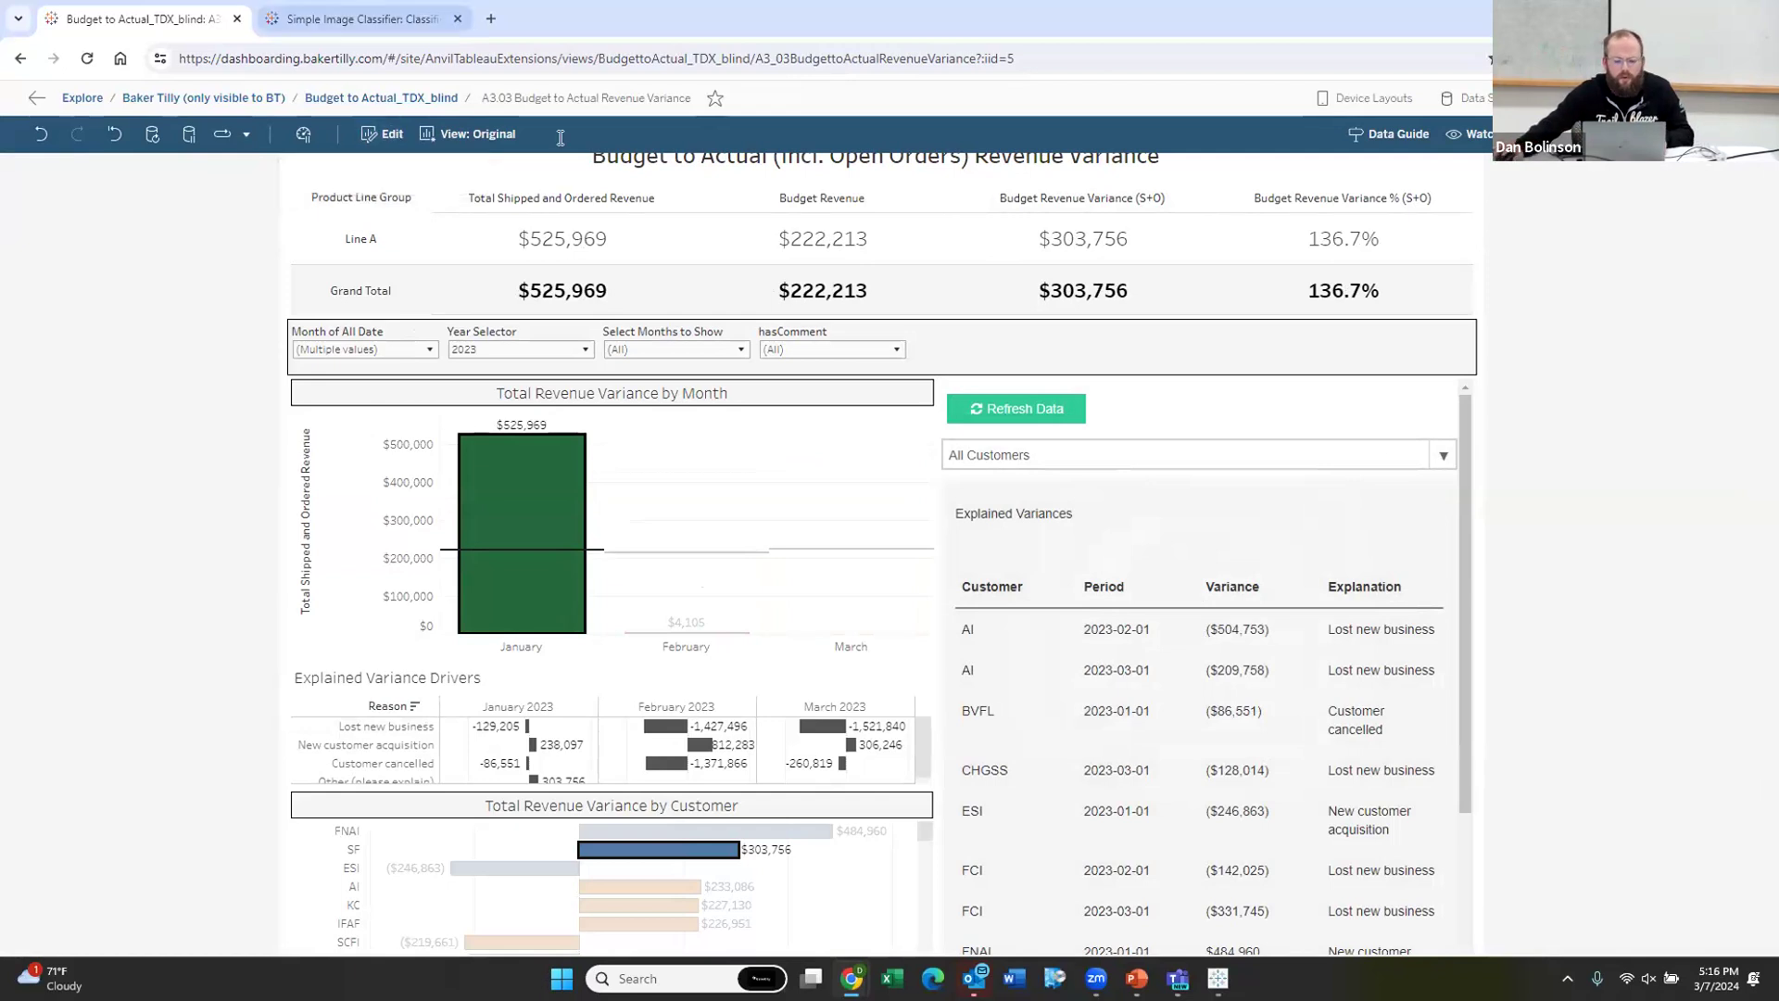
Step: Bring the compliance scorecard workbook forward on its C.4 Monthly Employee Review dashboard
{"action": "key", "text": "alt+Tab"}
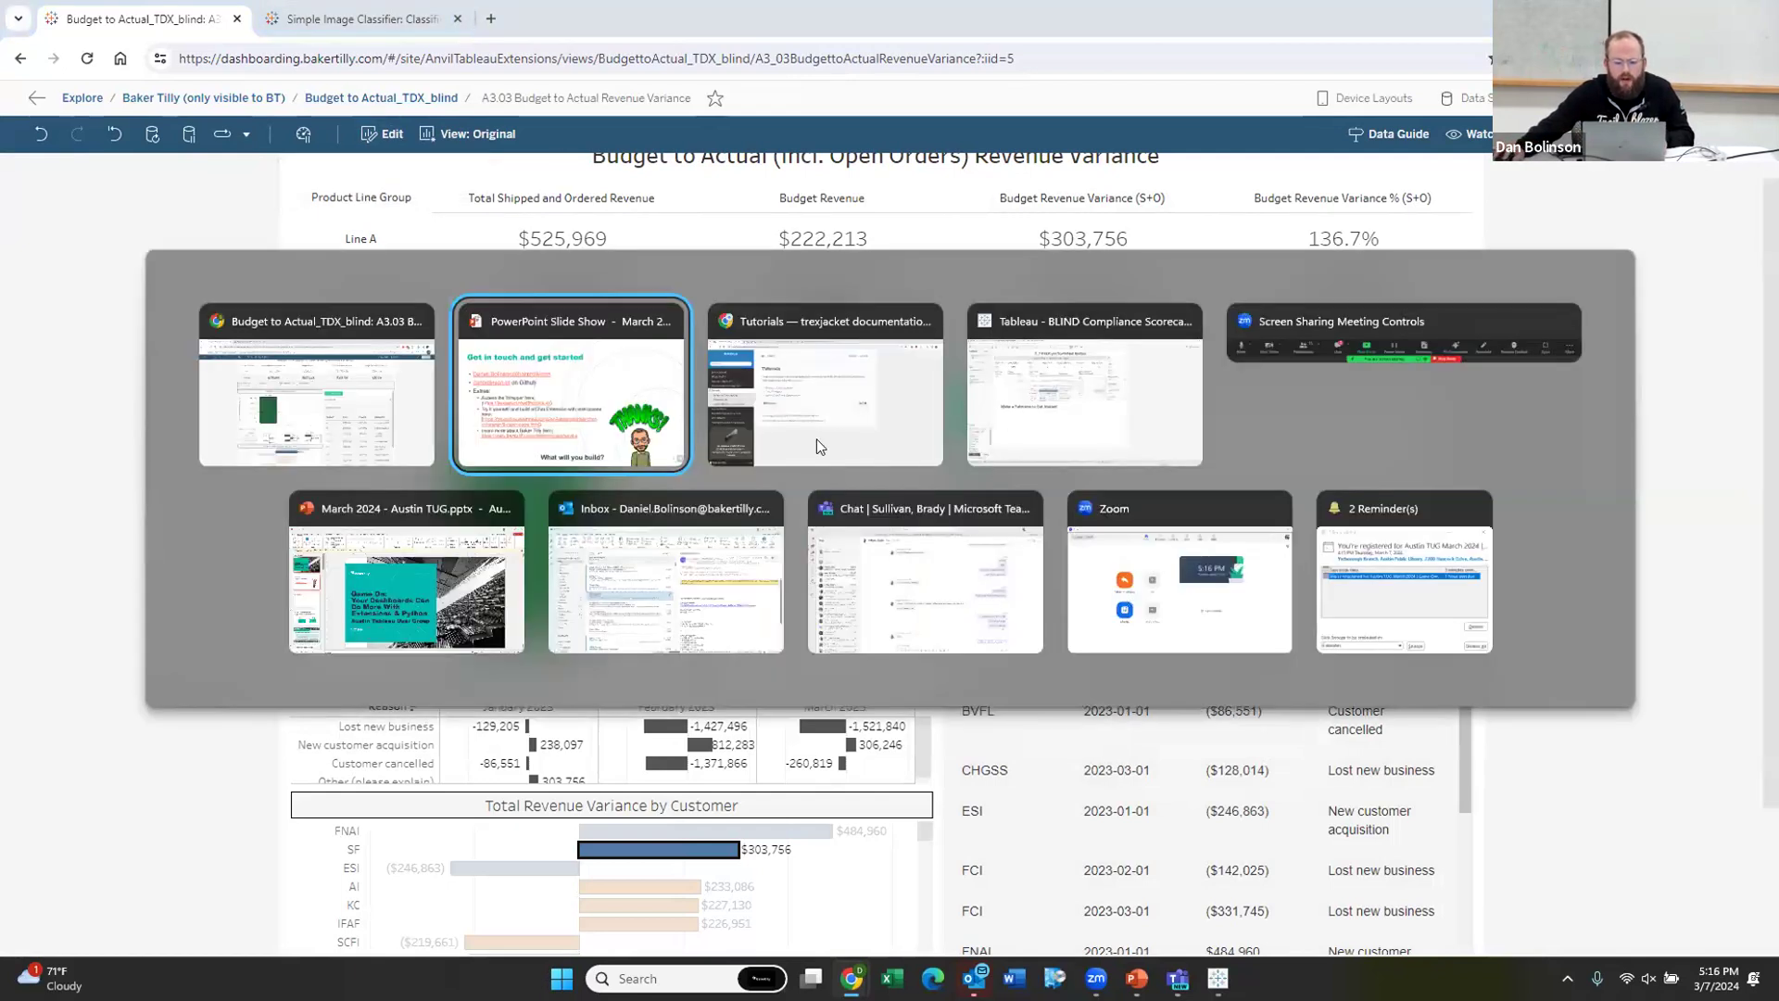
{"action": "left_click", "coordinate": [1066, 385]}
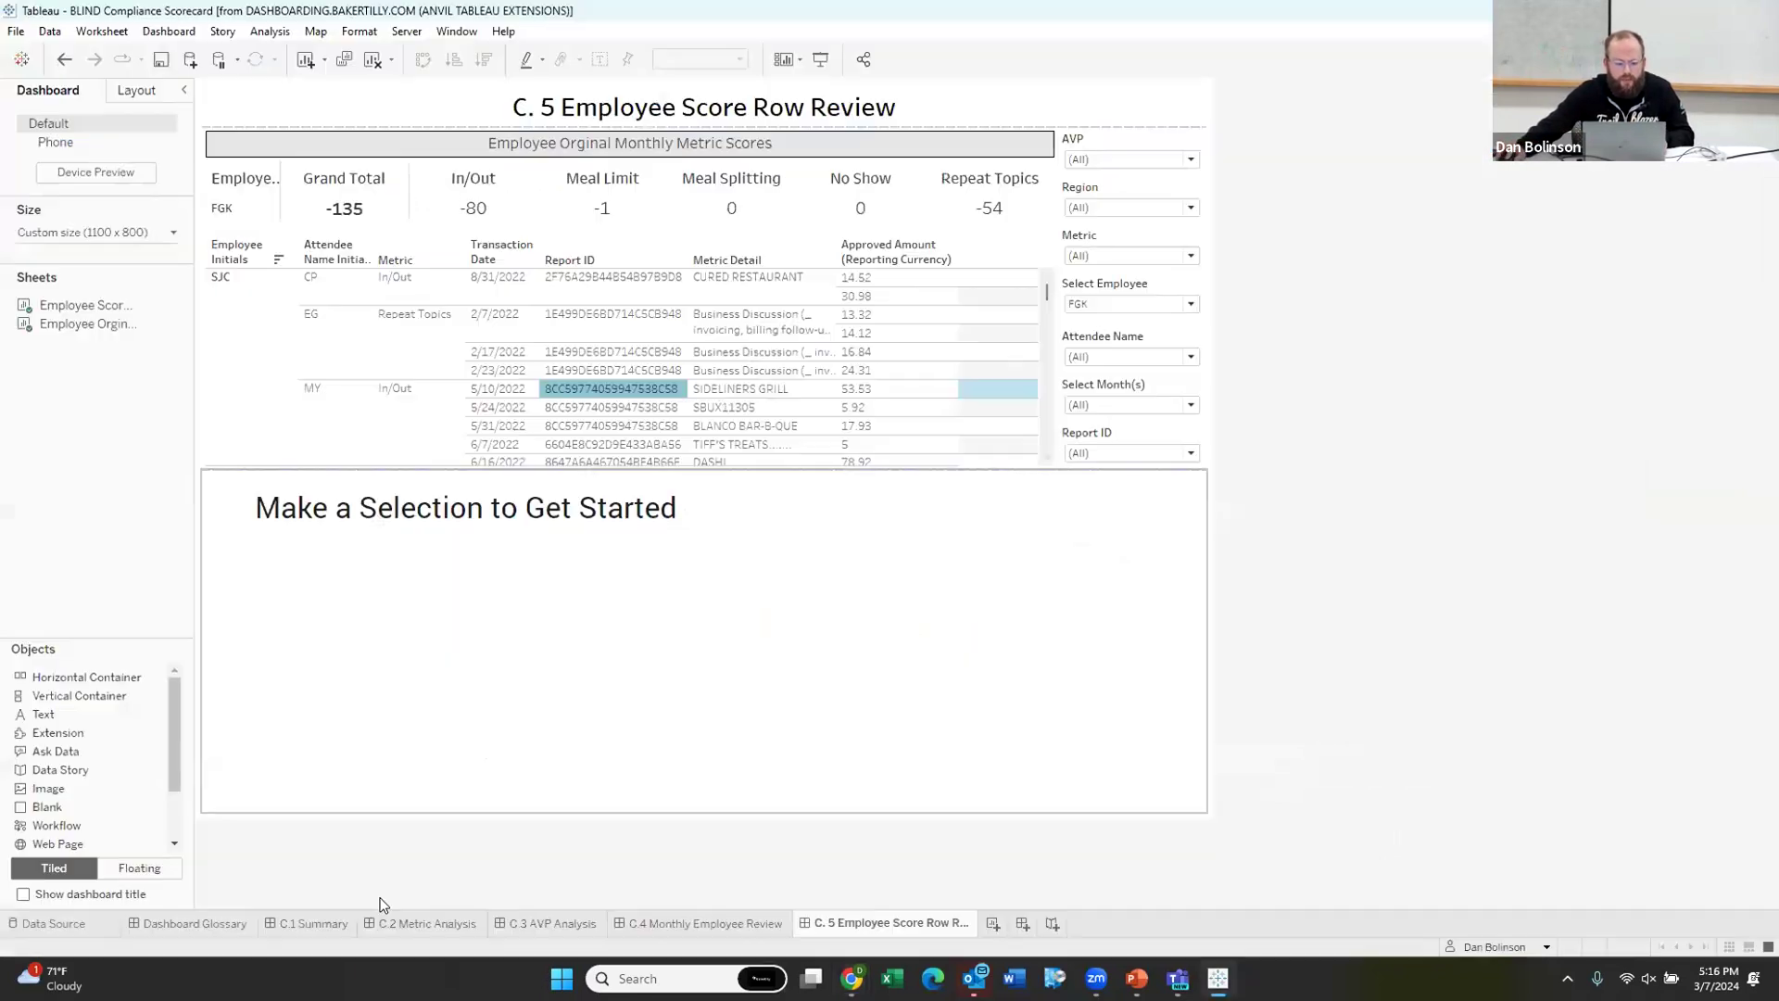
{"action": "left_click", "coordinate": [709, 924]}
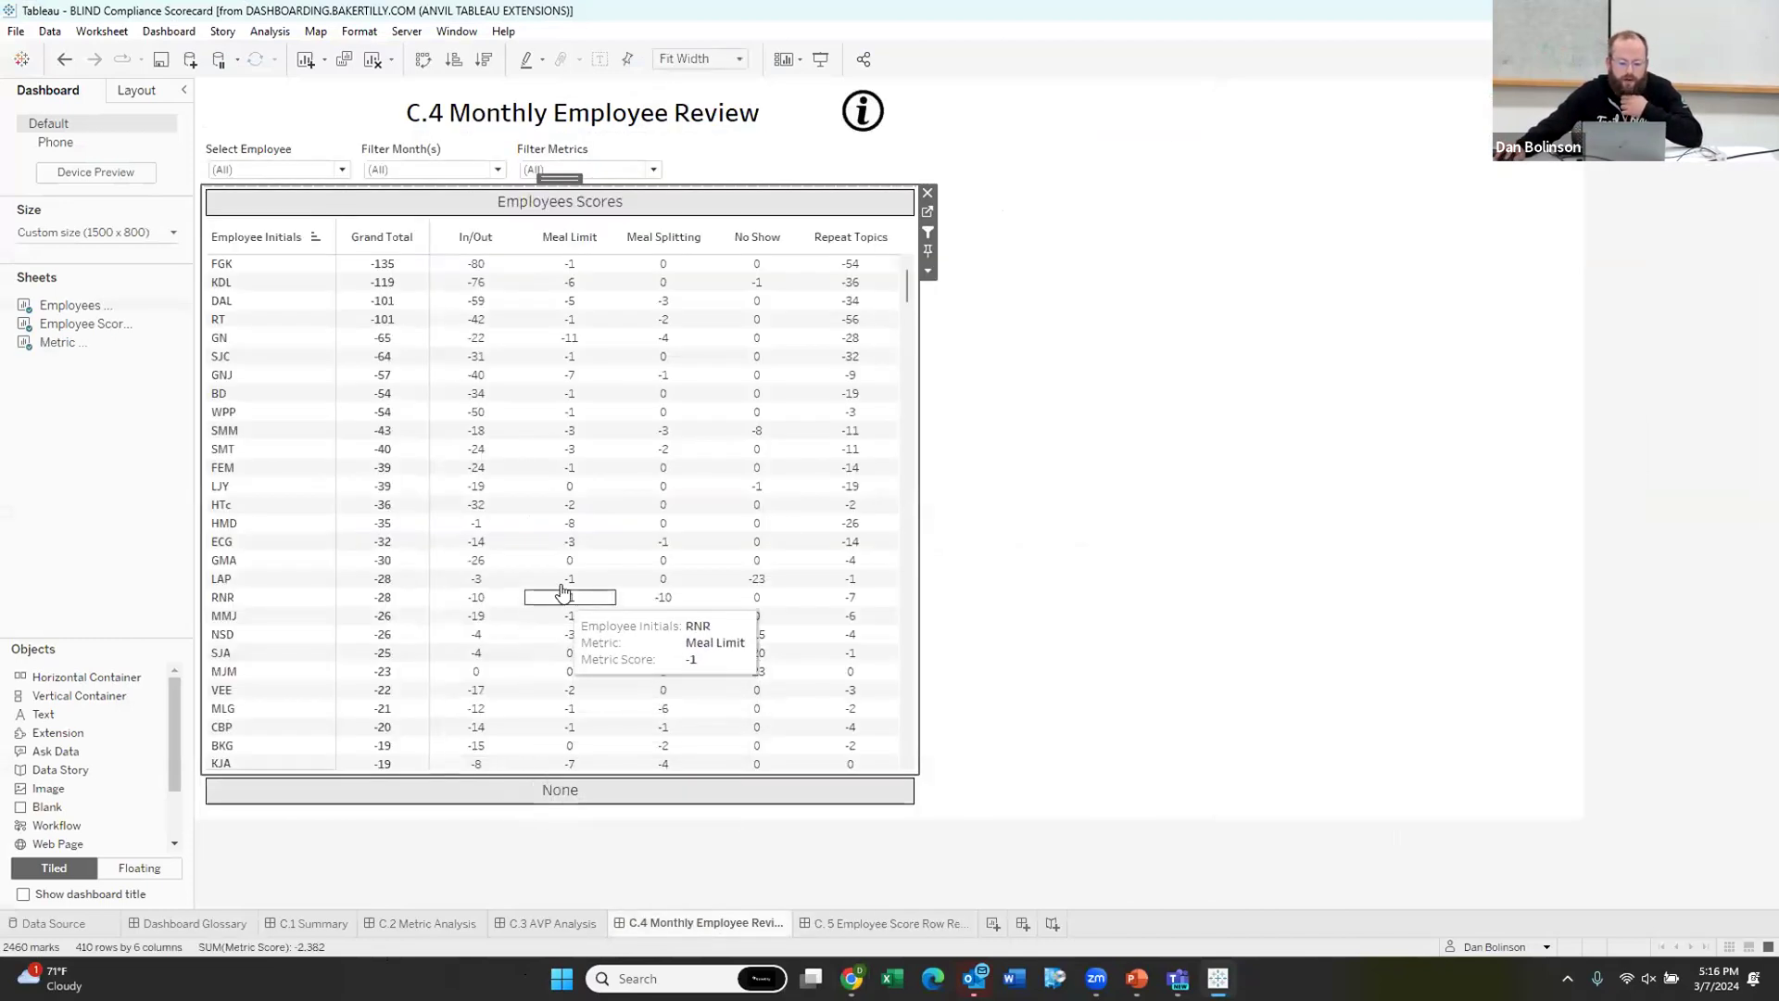
Step: Minimize the workbook and open the Value Override tutorial in the trexjacket documentation
{"action": "left_click", "coordinate": [1713, 10]}
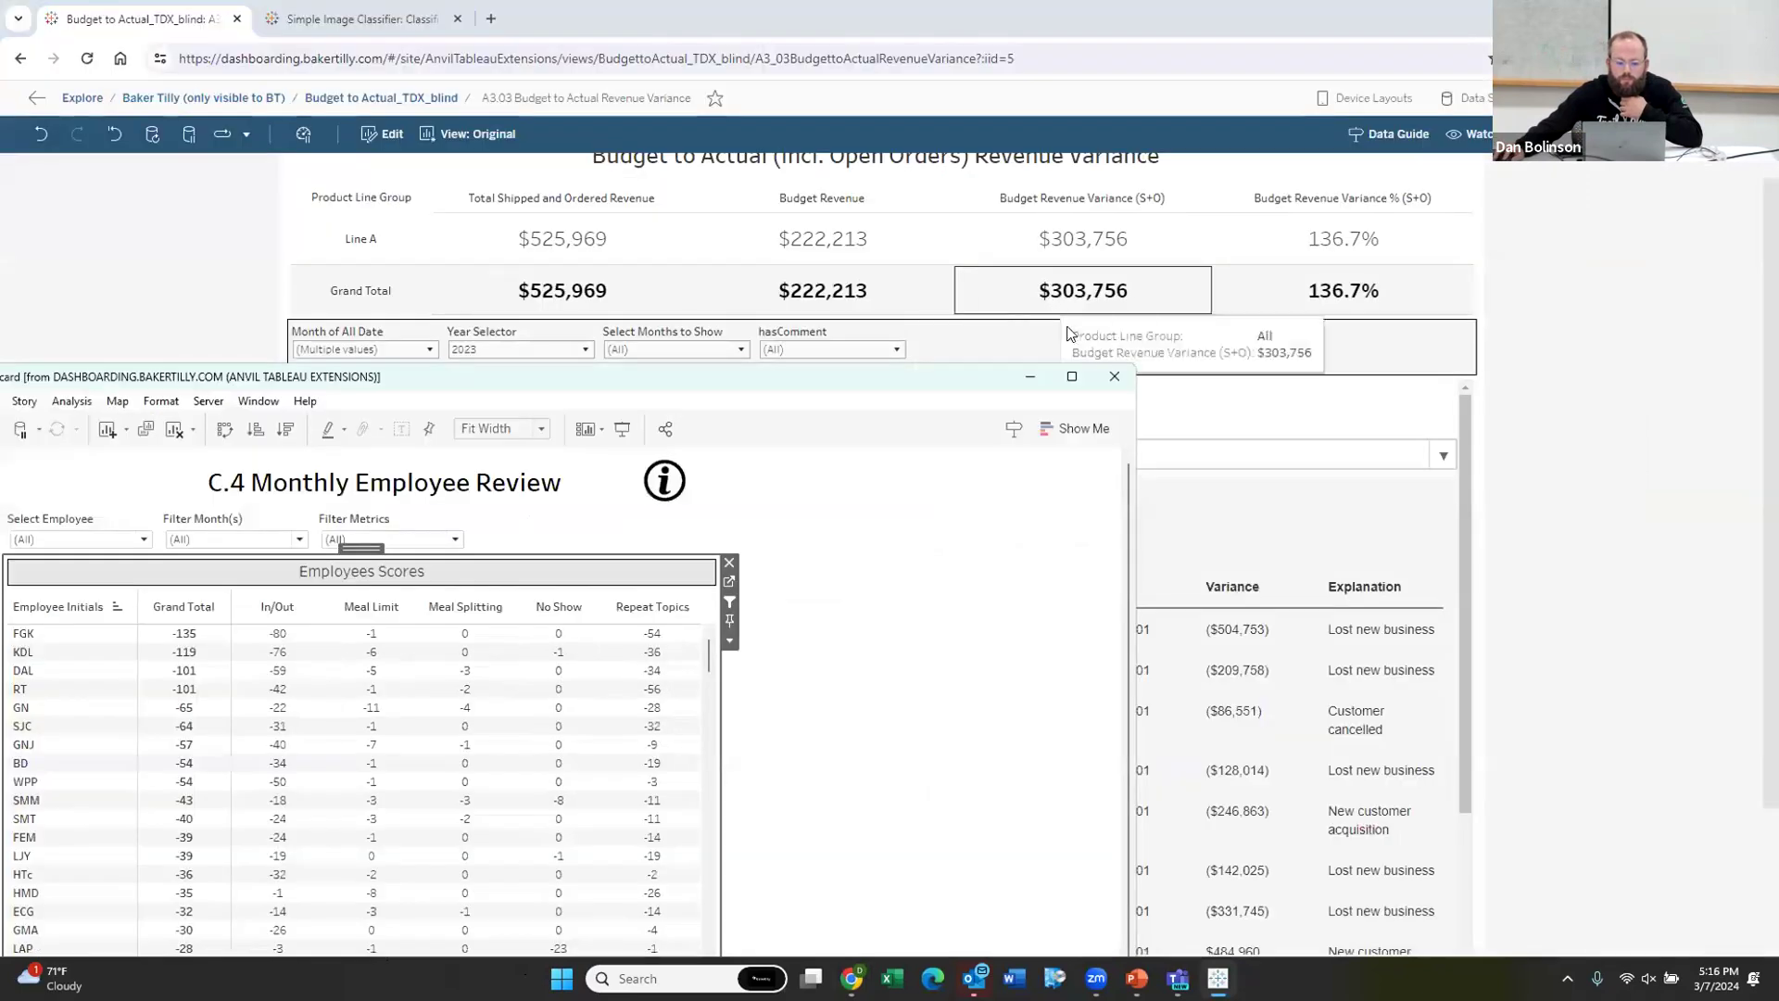
{"action": "left_click", "coordinate": [1029, 380]}
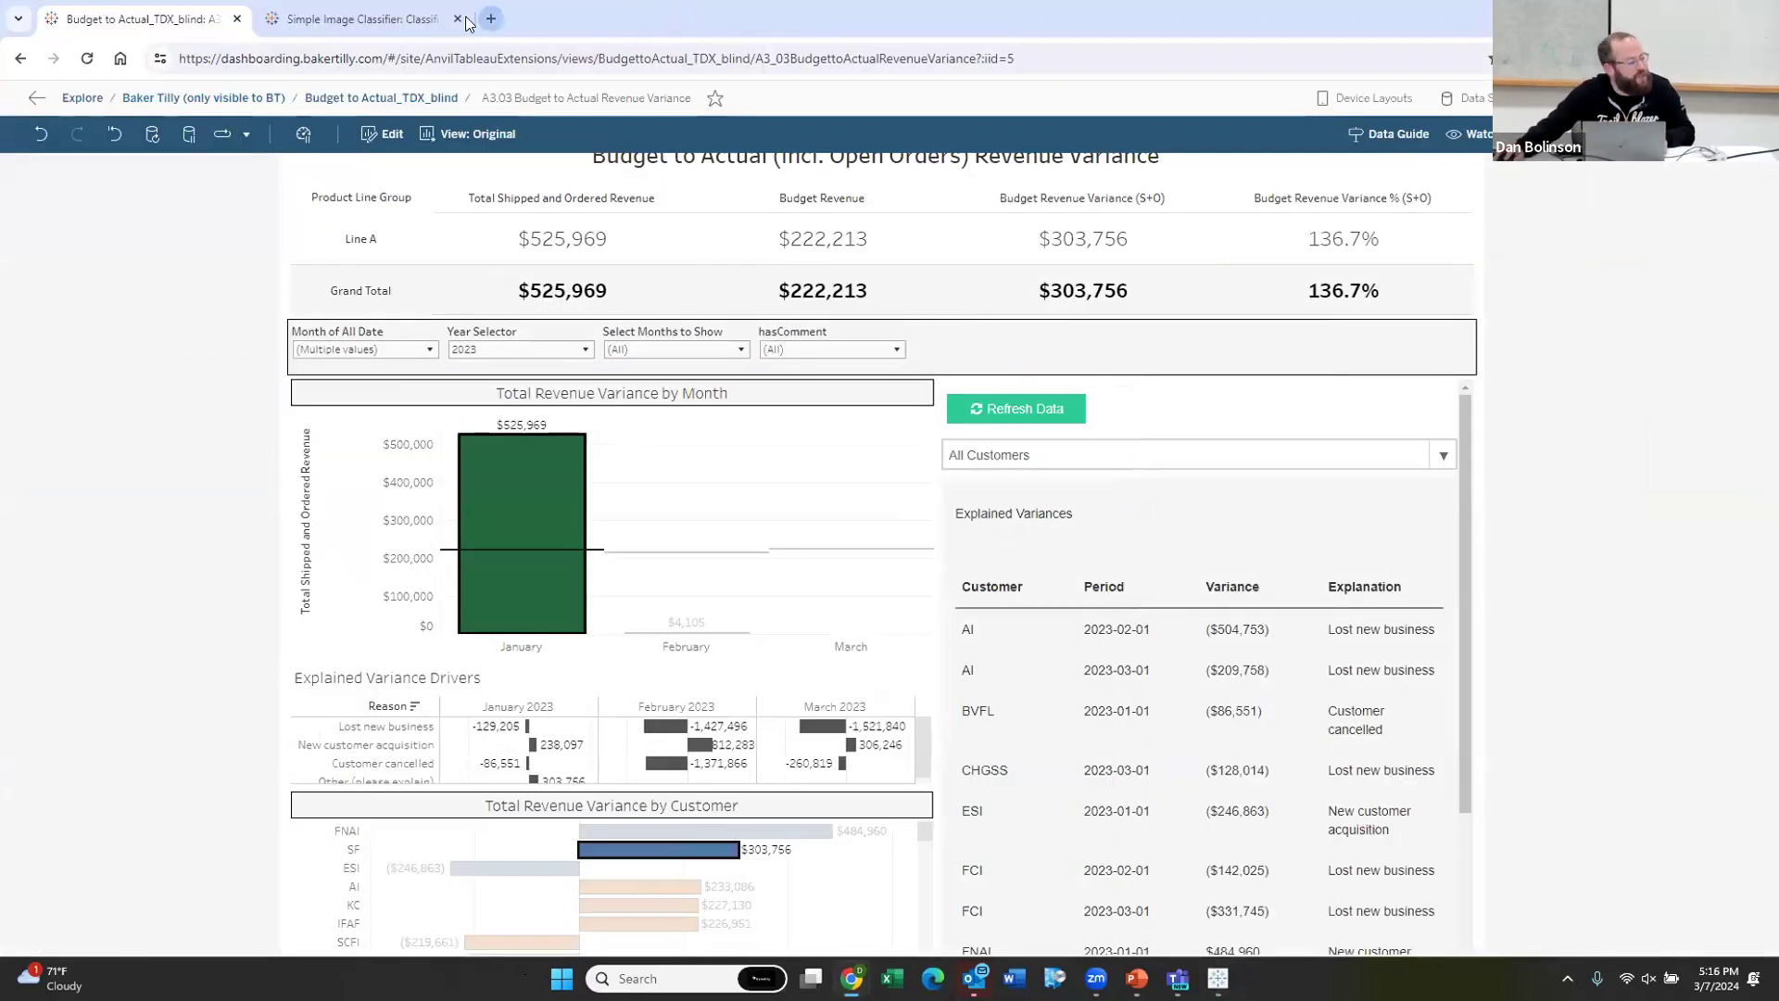
{"action": "key", "text": "alt+Tab"}
{"action": "key", "text": "alt+Tab"}
{"action": "key", "text": "alt+Tab"}
{"action": "key", "text": "alt+Tab"}
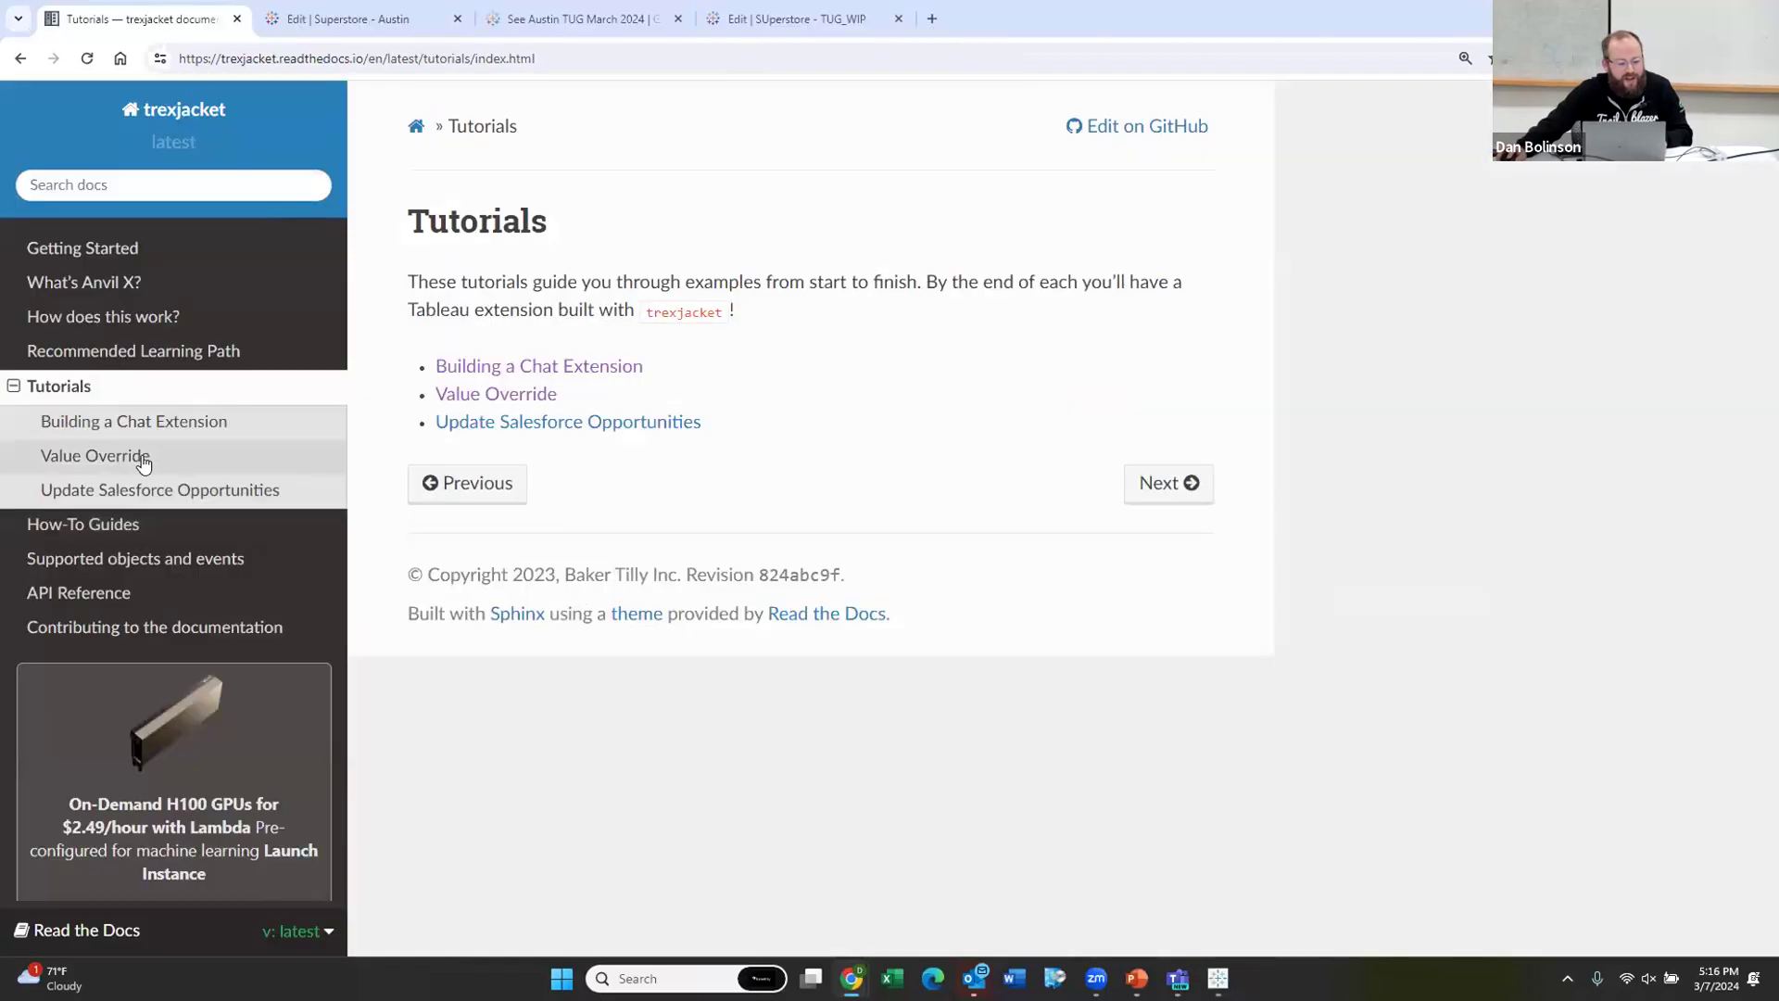
{"action": "left_click", "coordinate": [143, 460]}
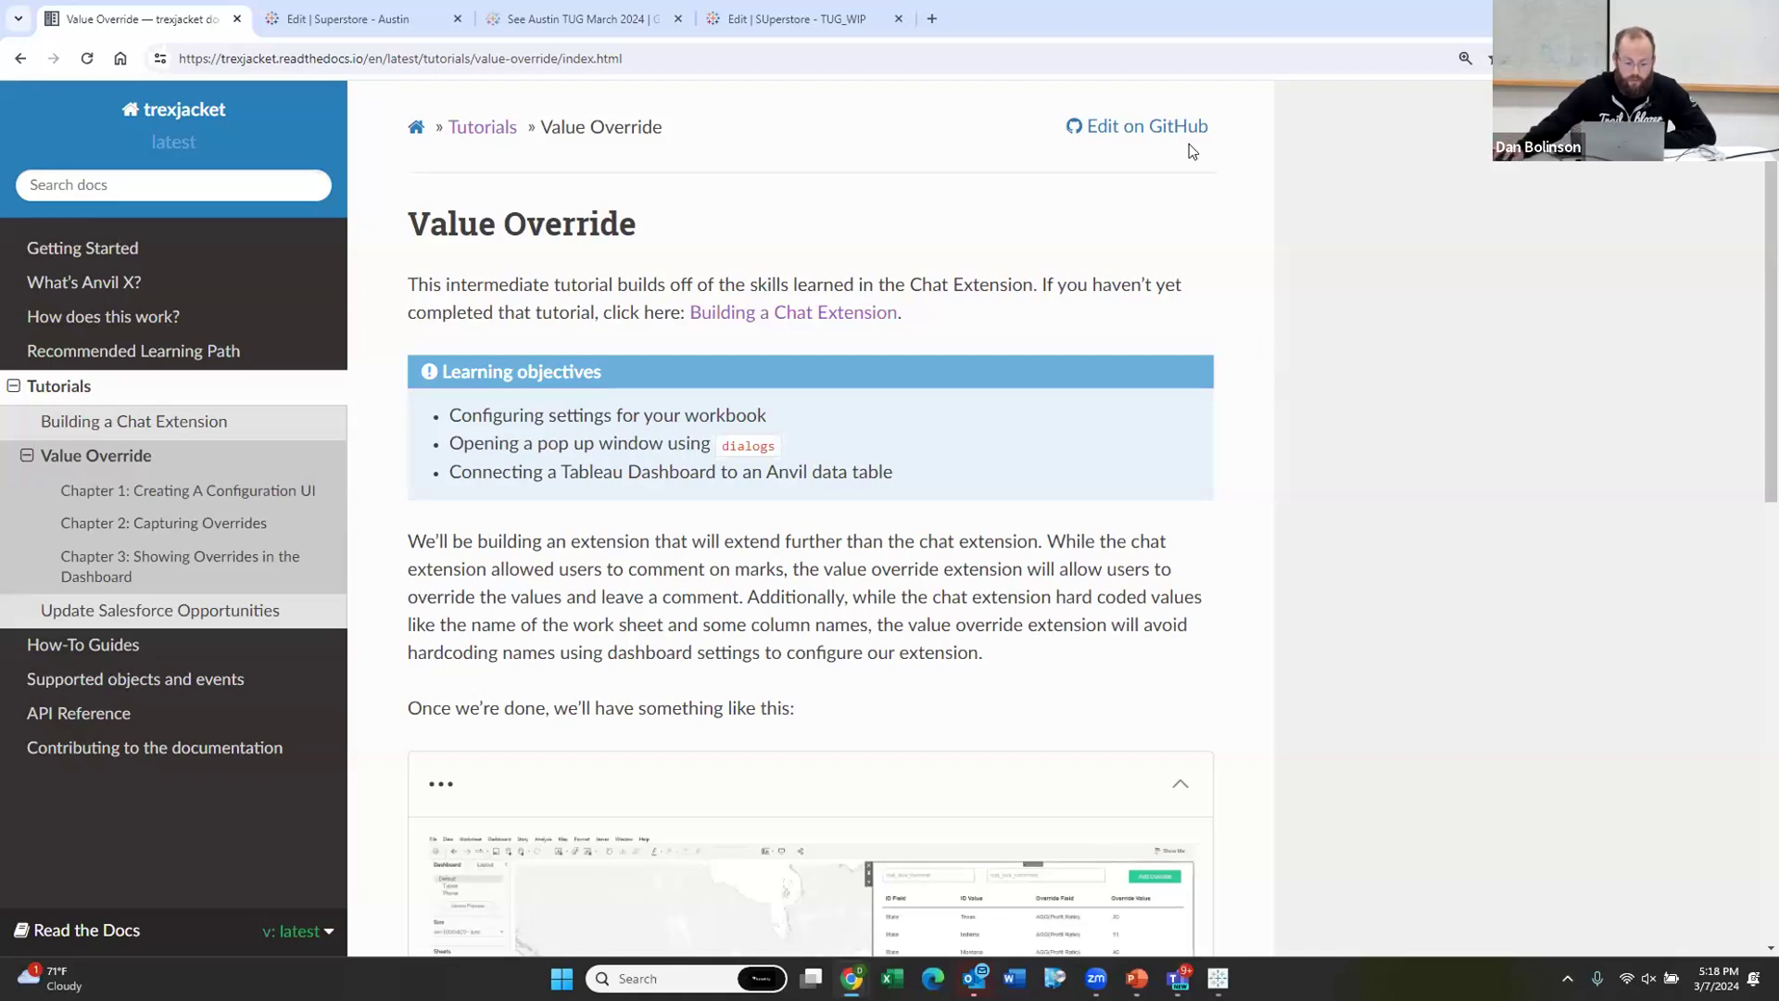
Step: Let the employee event panel load in the compliance scorecard workbook, then return to the browser
{"action": "key", "text": "alt+Tab"}
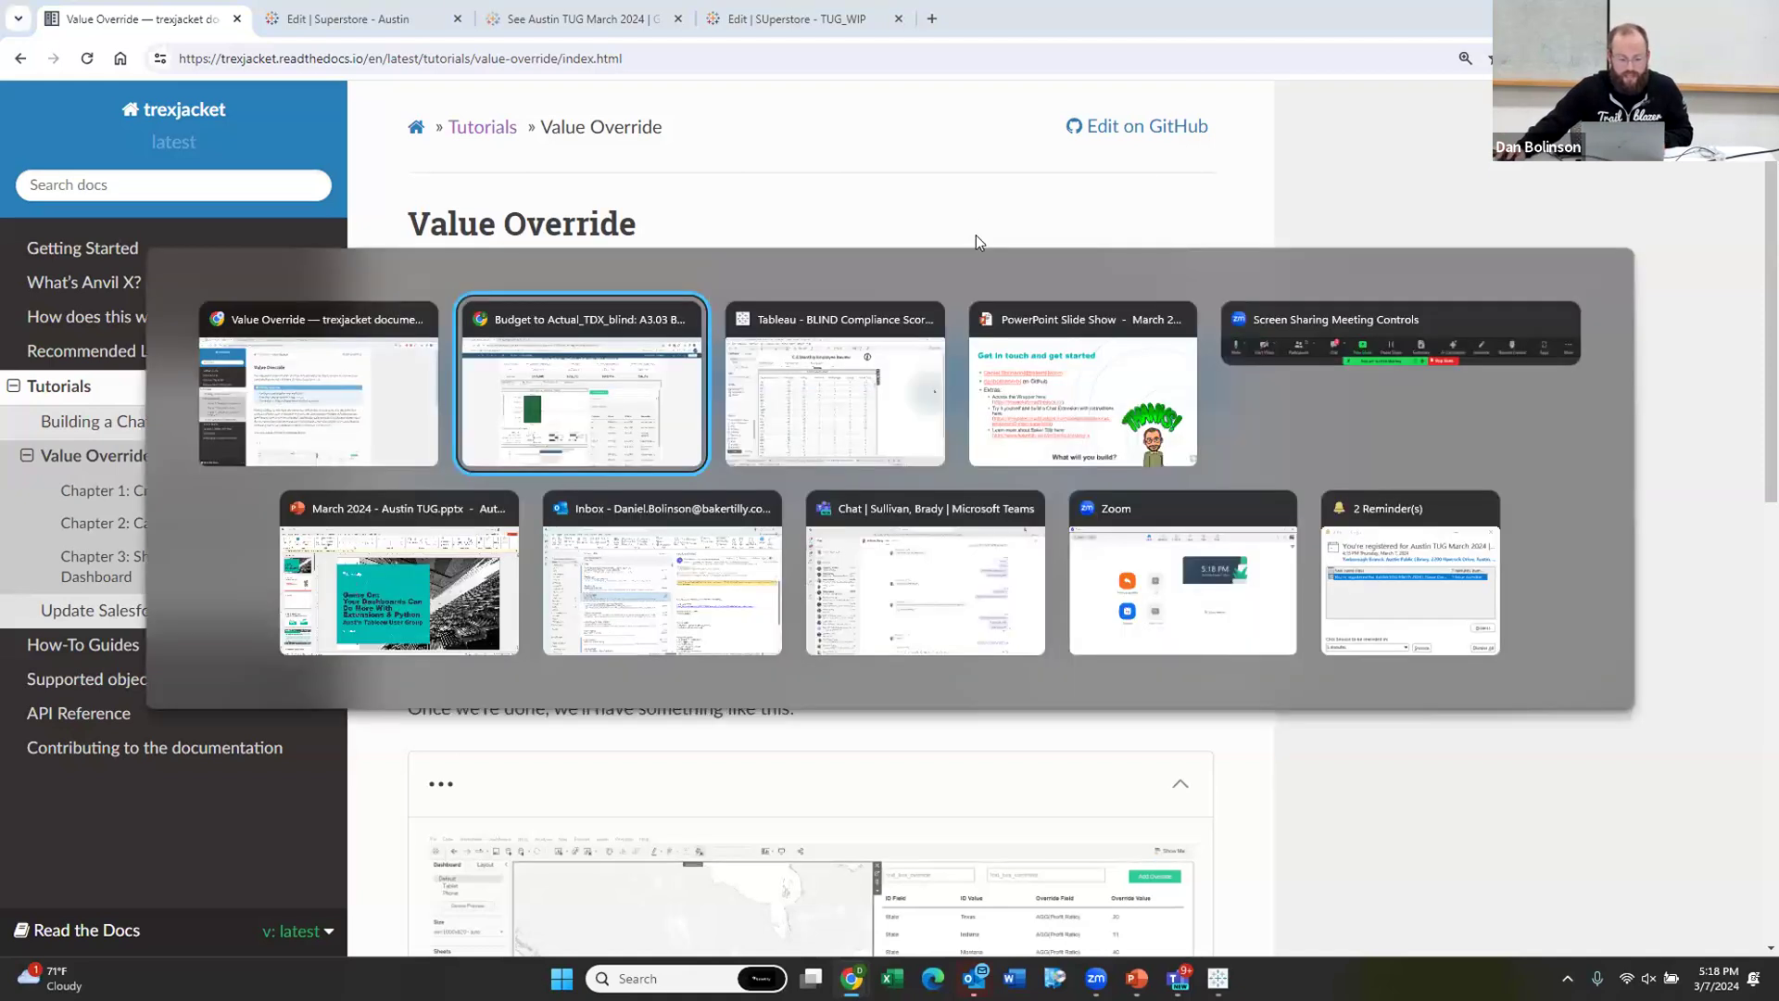
{"action": "key", "text": "alt+Tab"}
{"action": "key", "text": "alt+Tab"}
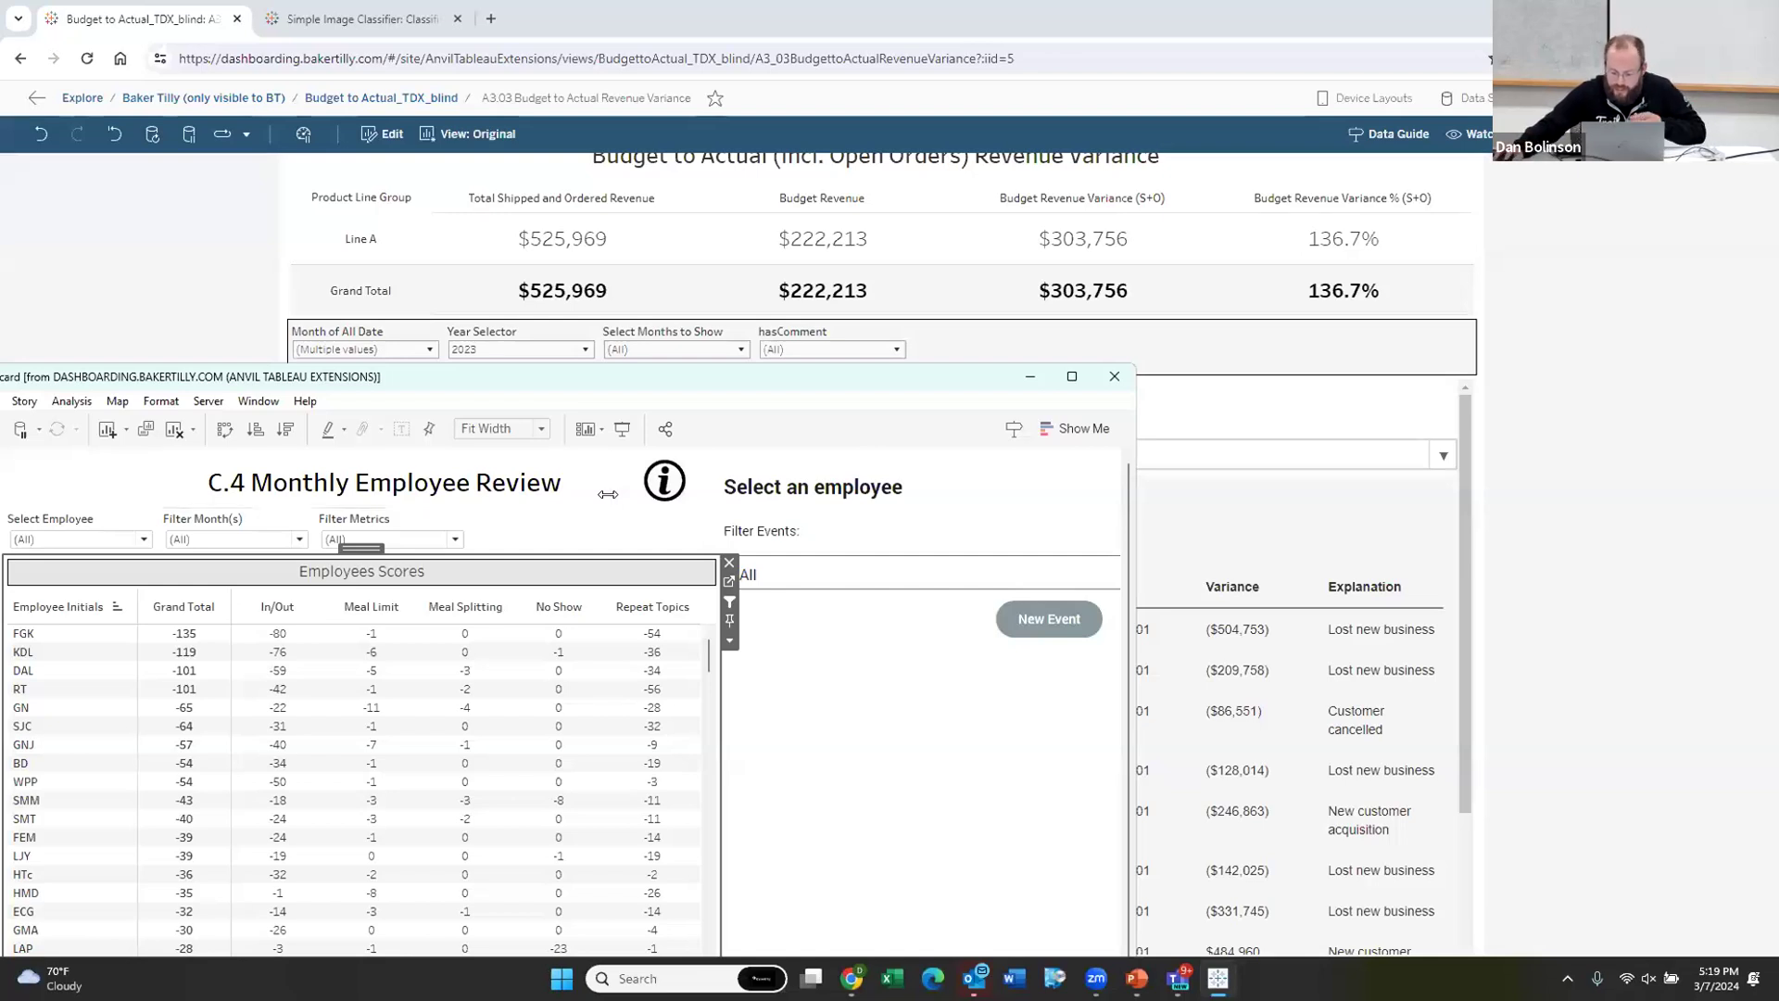
{"action": "left_click", "coordinate": [1357, 463]}
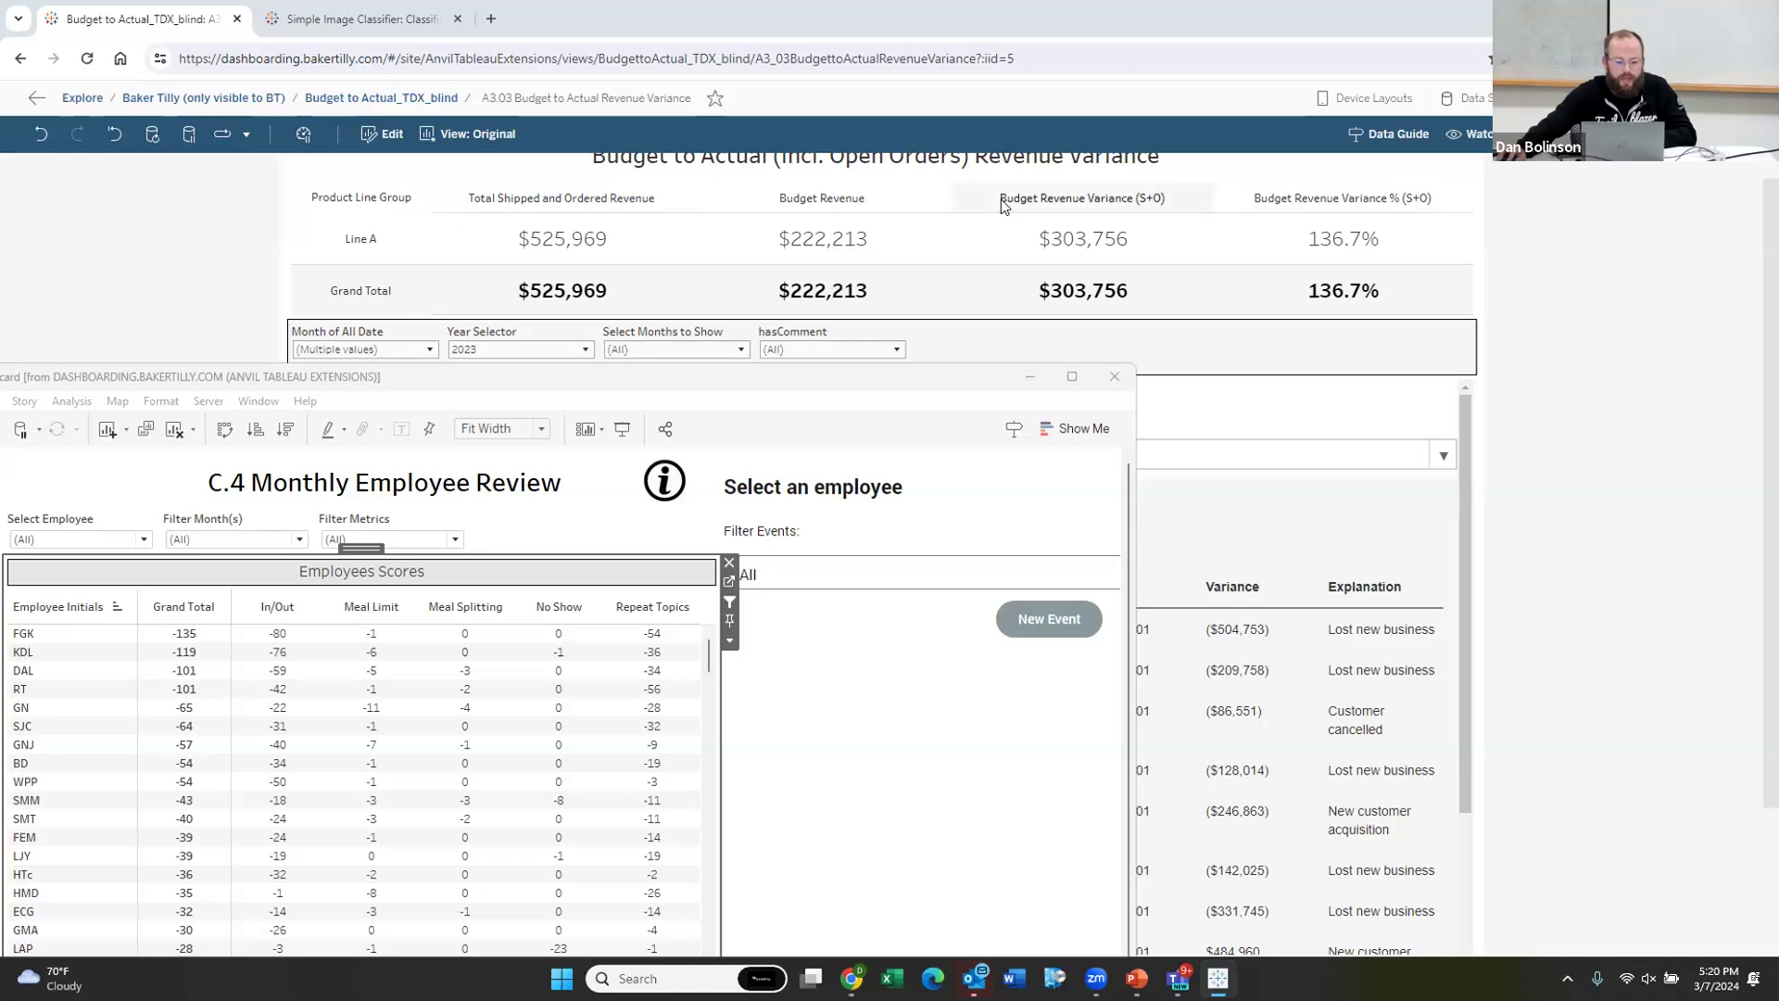
Step: Load anvil.works in a new tab and scroll through the Anvil X site
{"action": "left_click", "coordinate": [491, 18]}
{"action": "type", "text": "a"}
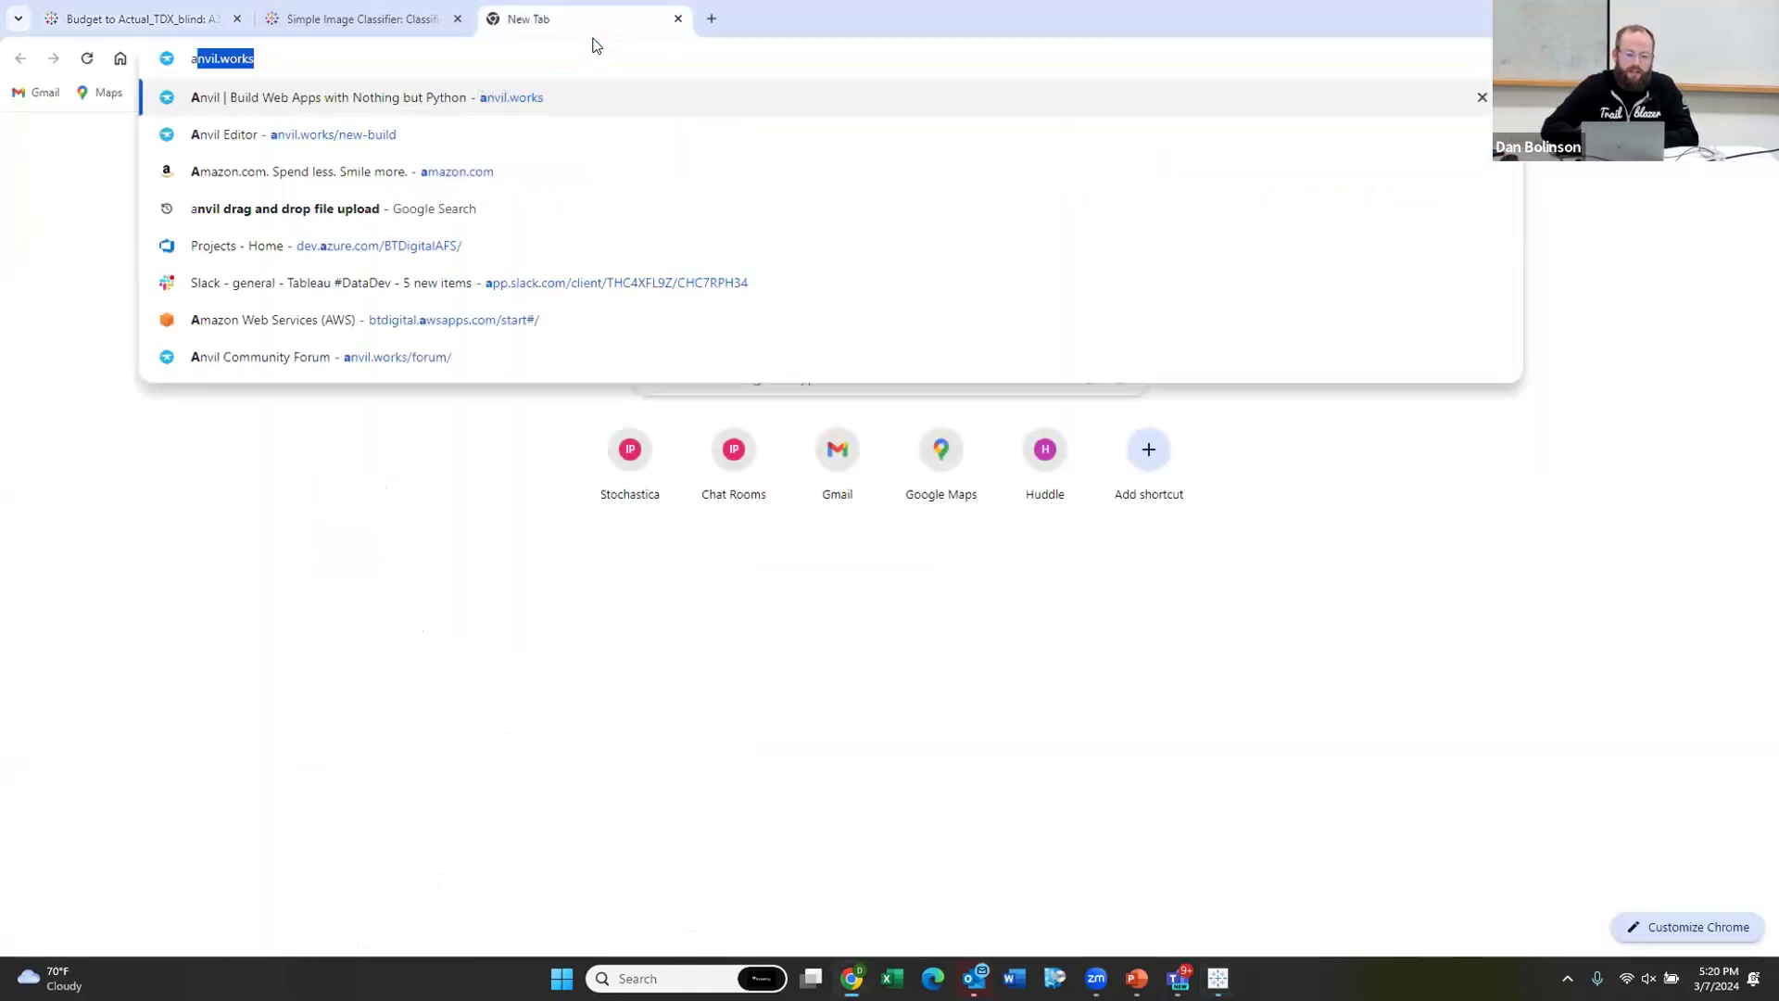
{"action": "type", "text": "nvil.works/"}
{"action": "key", "text": "Return"}
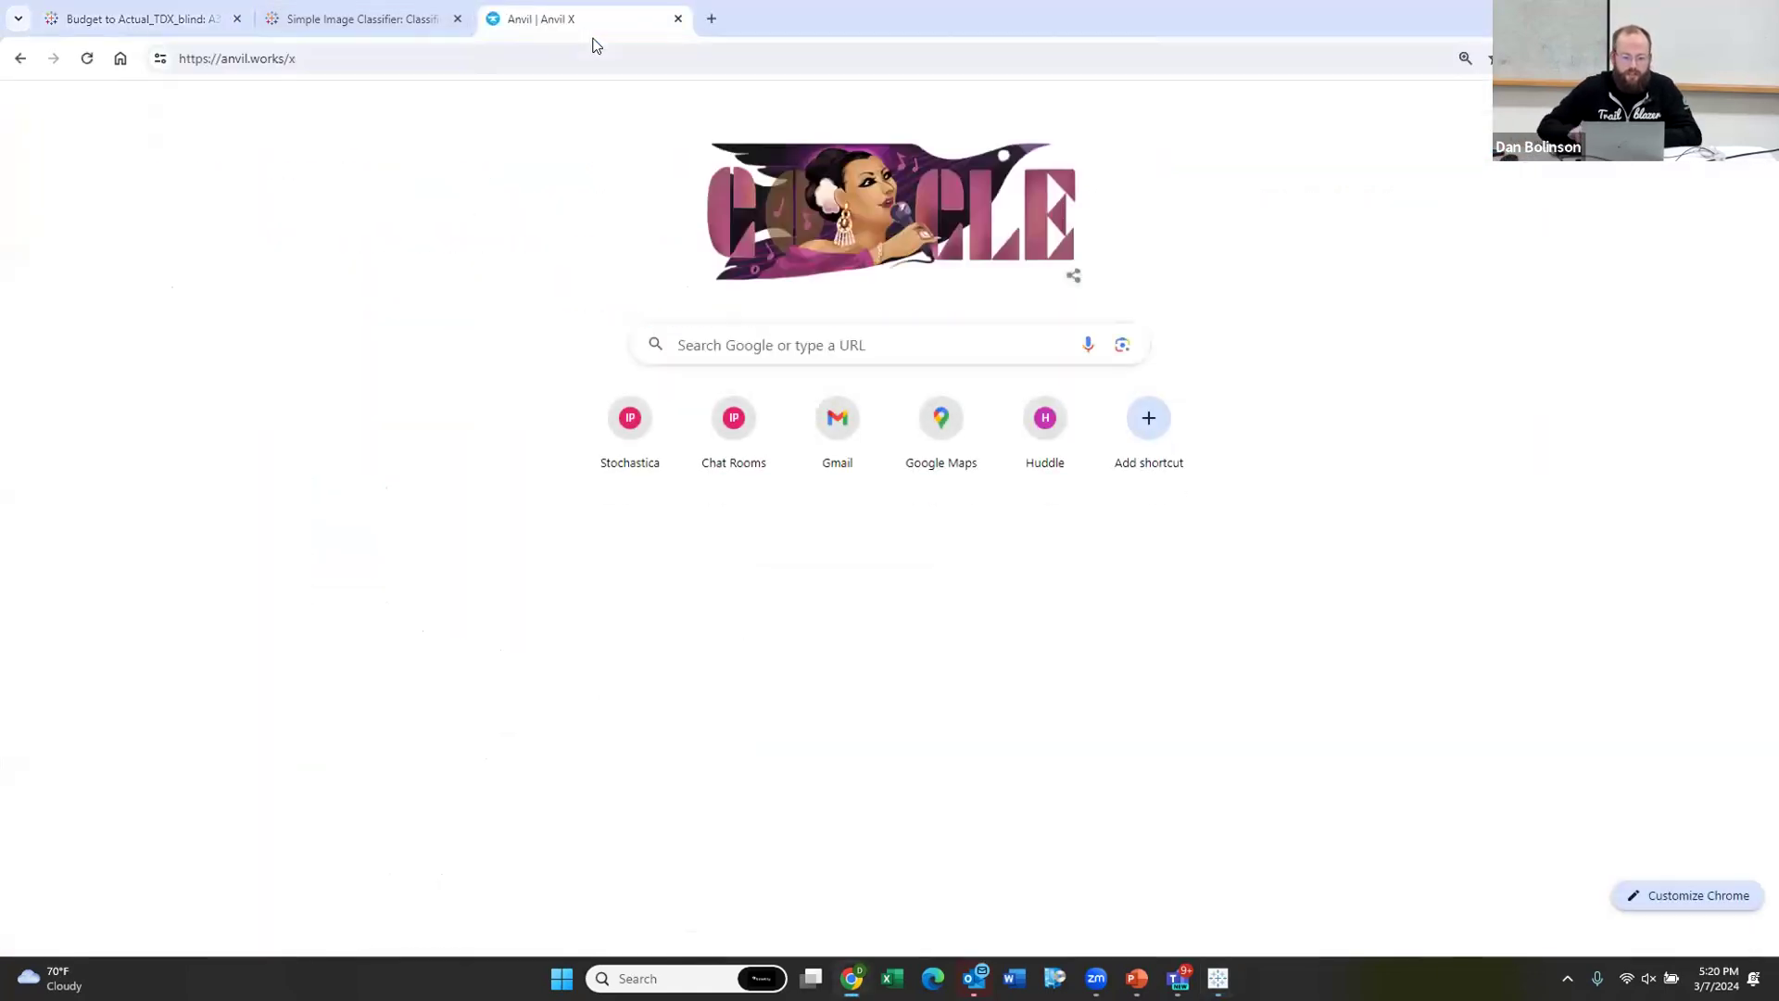
{"action": "scroll", "coordinate": [632, 385], "scroll_direction": "down", "scroll_amount": 10}
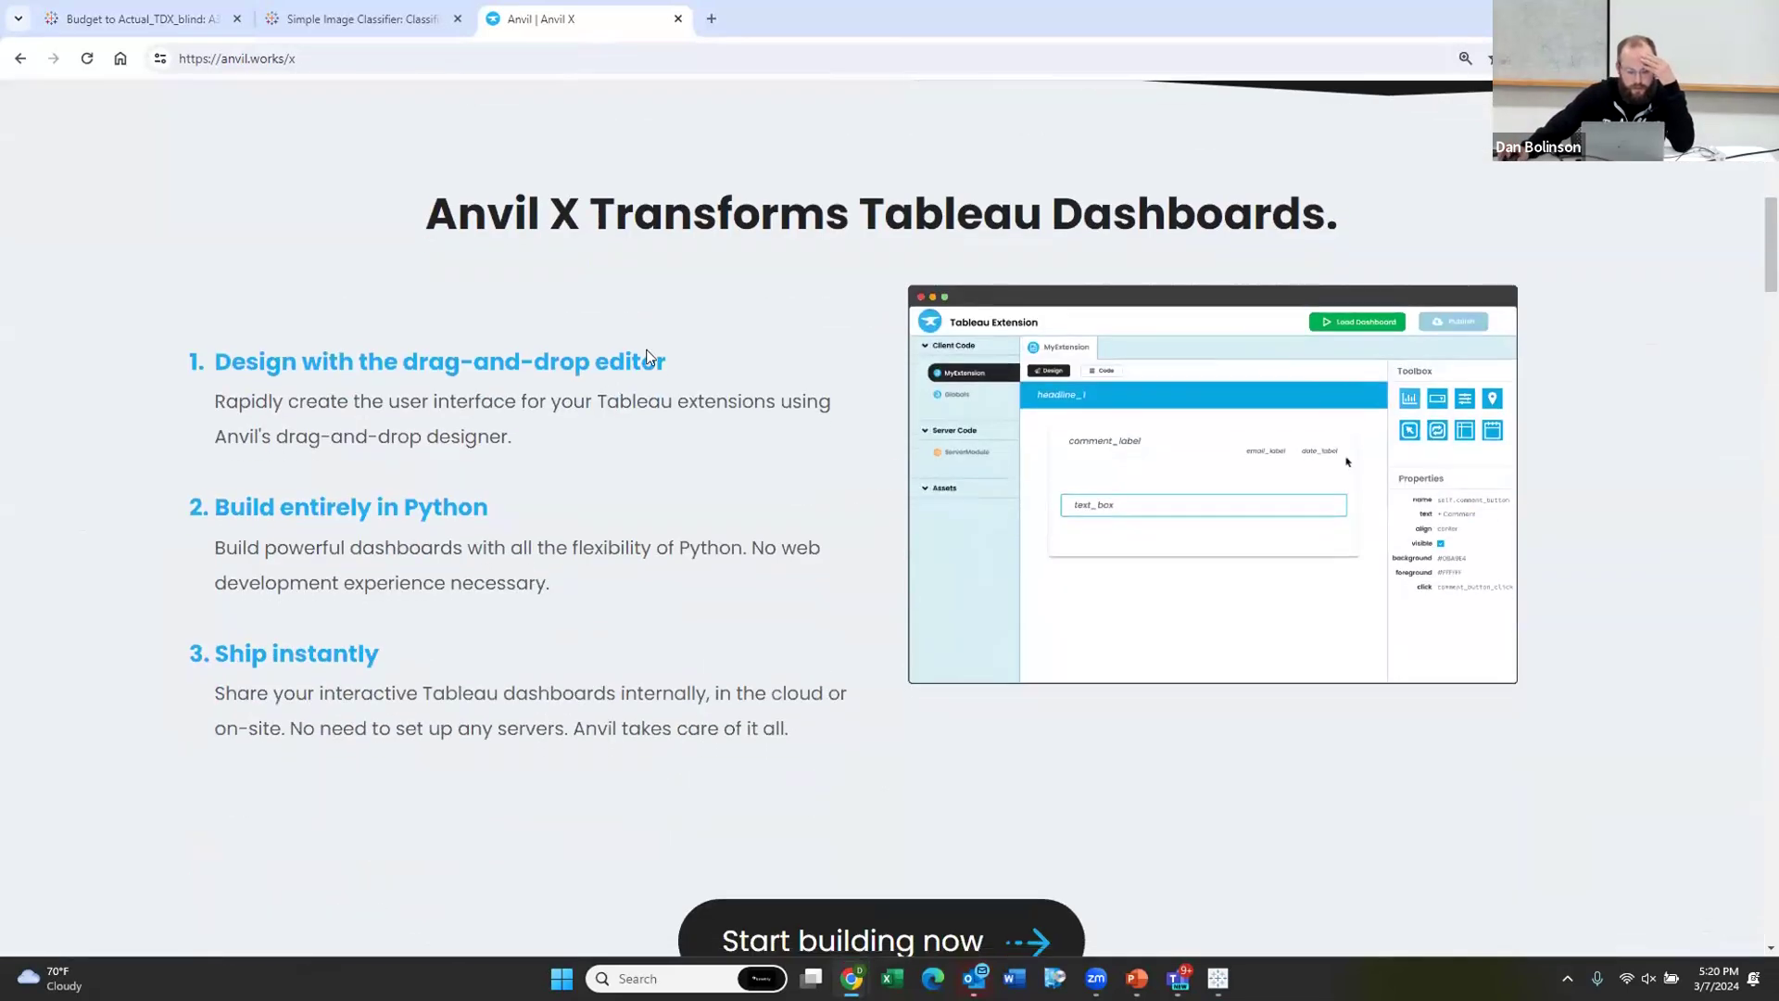
{"action": "scroll", "coordinate": [648, 352], "scroll_direction": "down", "scroll_amount": 20}
{"action": "scroll", "coordinate": [689, 380], "scroll_direction": "down", "scroll_amount": 6}
{"action": "scroll", "coordinate": [659, 385], "scroll_direction": "up", "scroll_amount": 6}
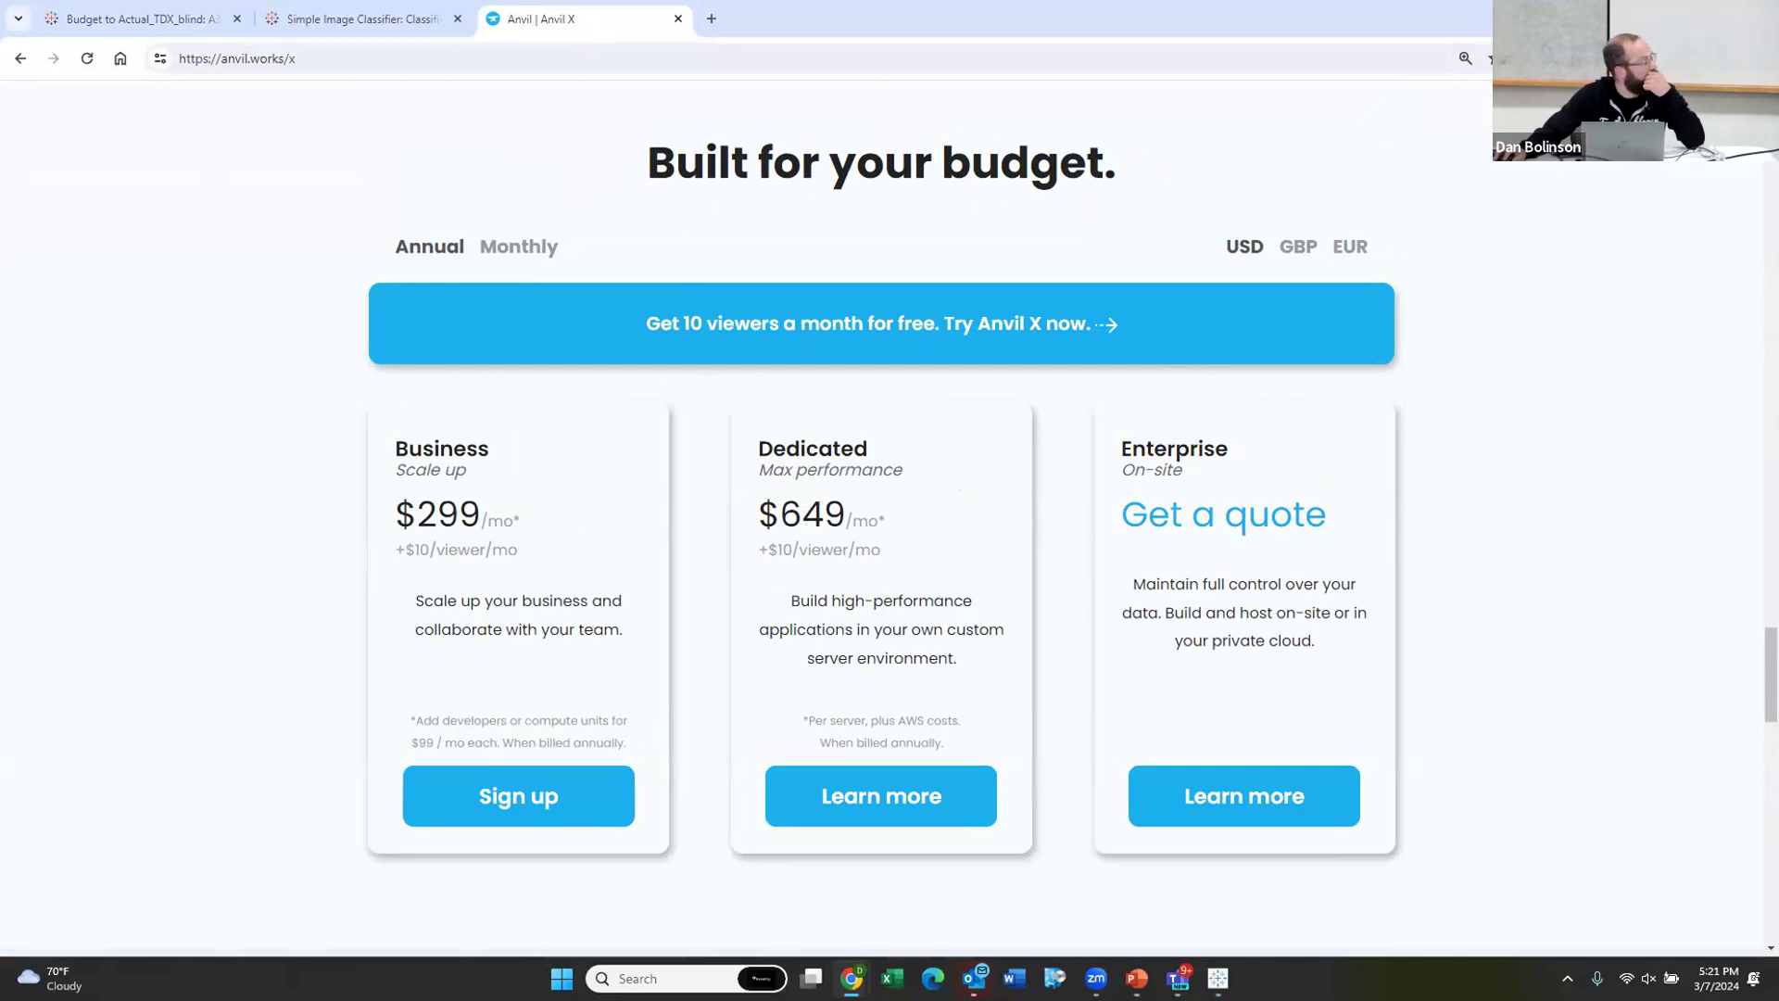
Step: Go back to the Value Override documentation in the browser
{"action": "key", "text": "alt+Tab"}
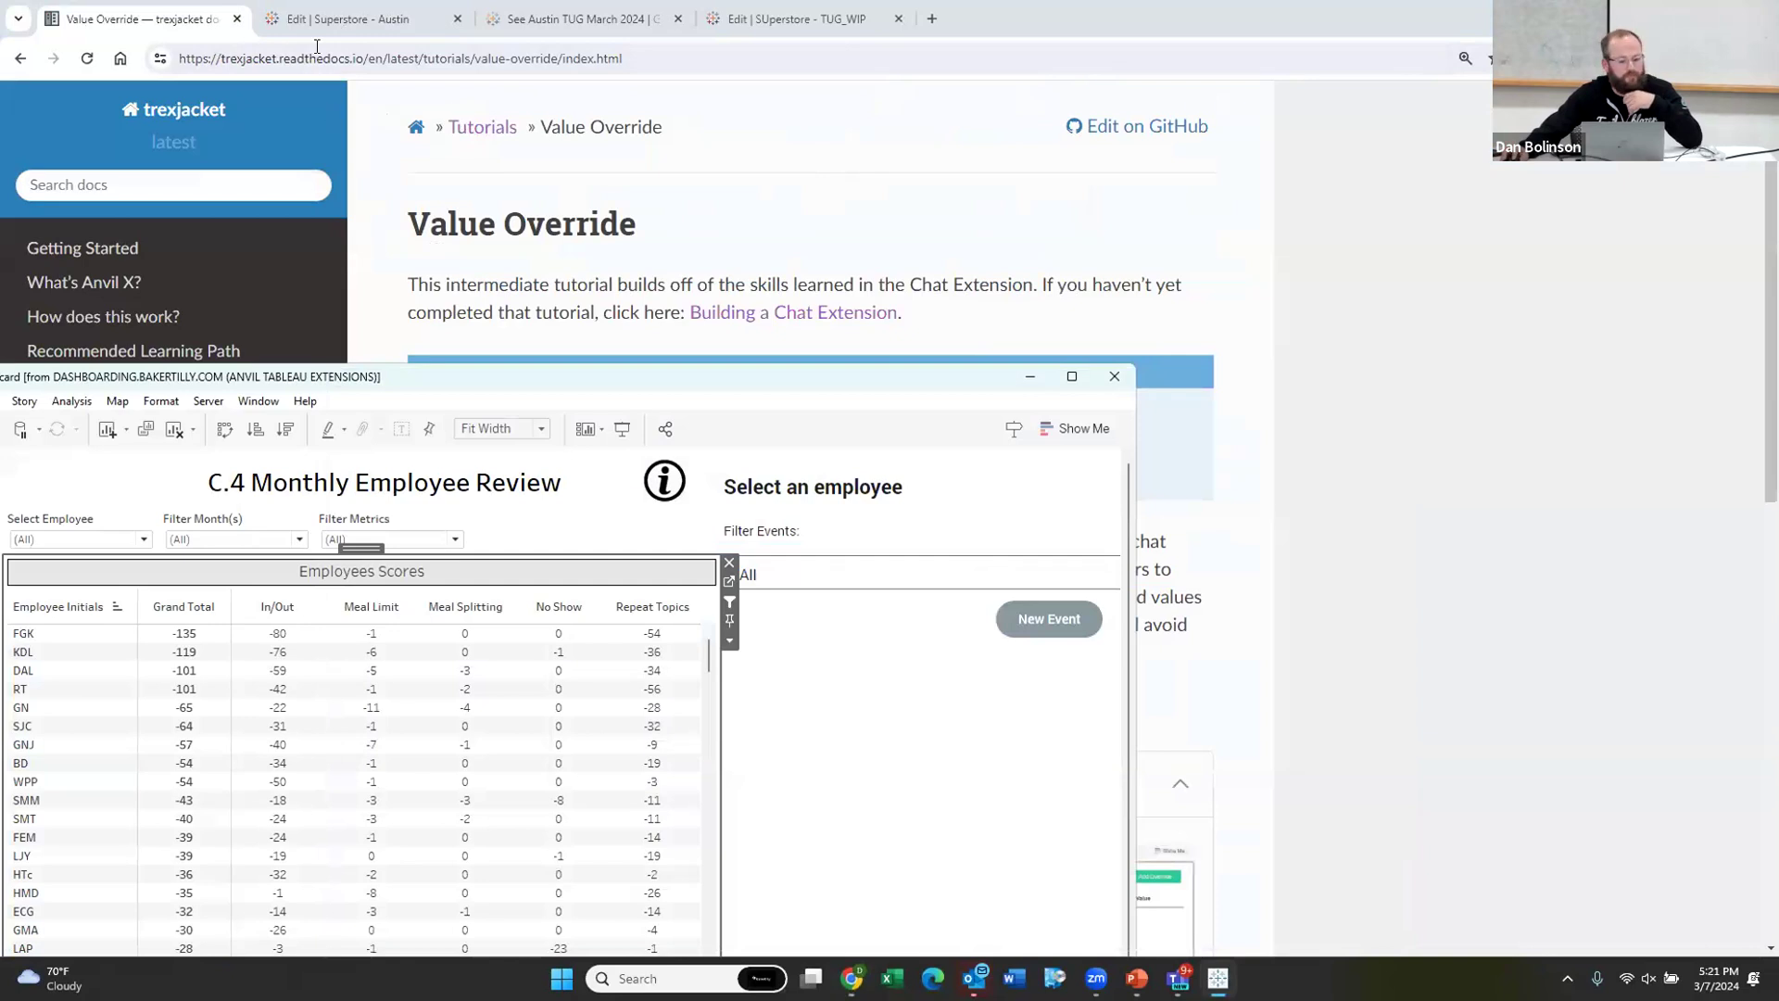
{"action": "left_click", "coordinate": [366, 17]}
{"action": "left_click", "coordinate": [148, 17]}
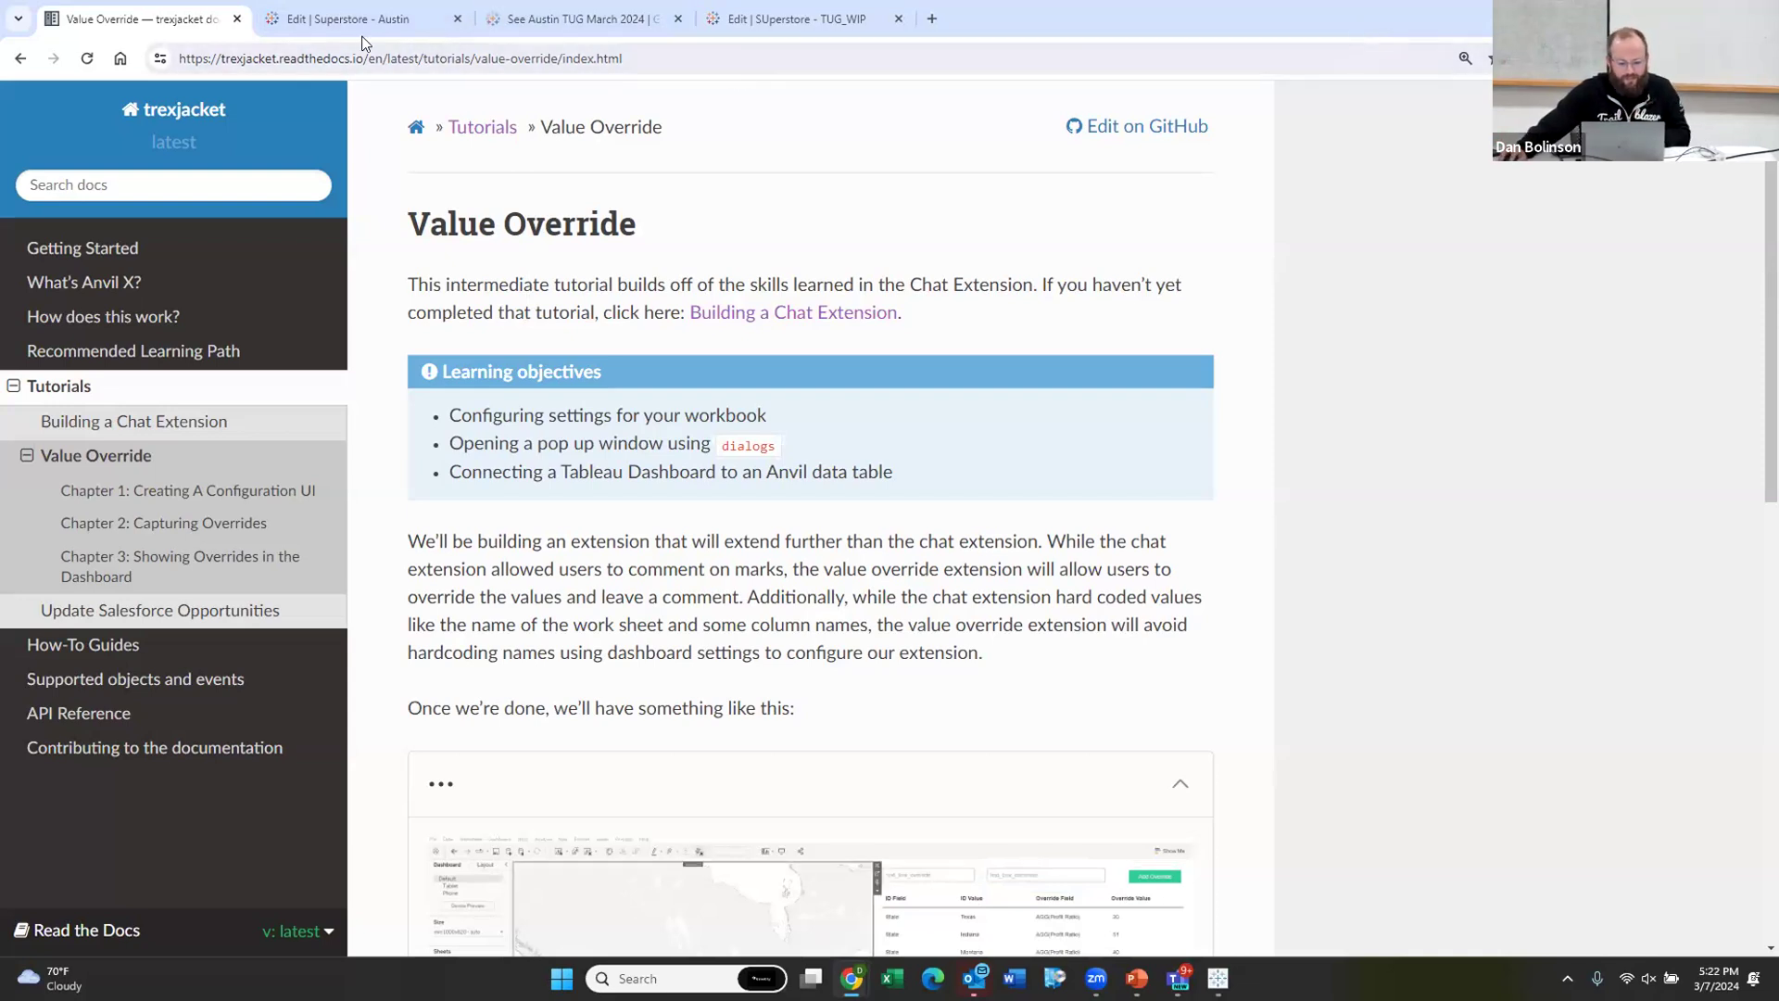
Step: Move from the Simple Image Classifier to the Budget to Actual revenue variance dashboard
{"action": "key", "text": "alt+Tab"}
{"action": "key", "text": "alt+Tab"}
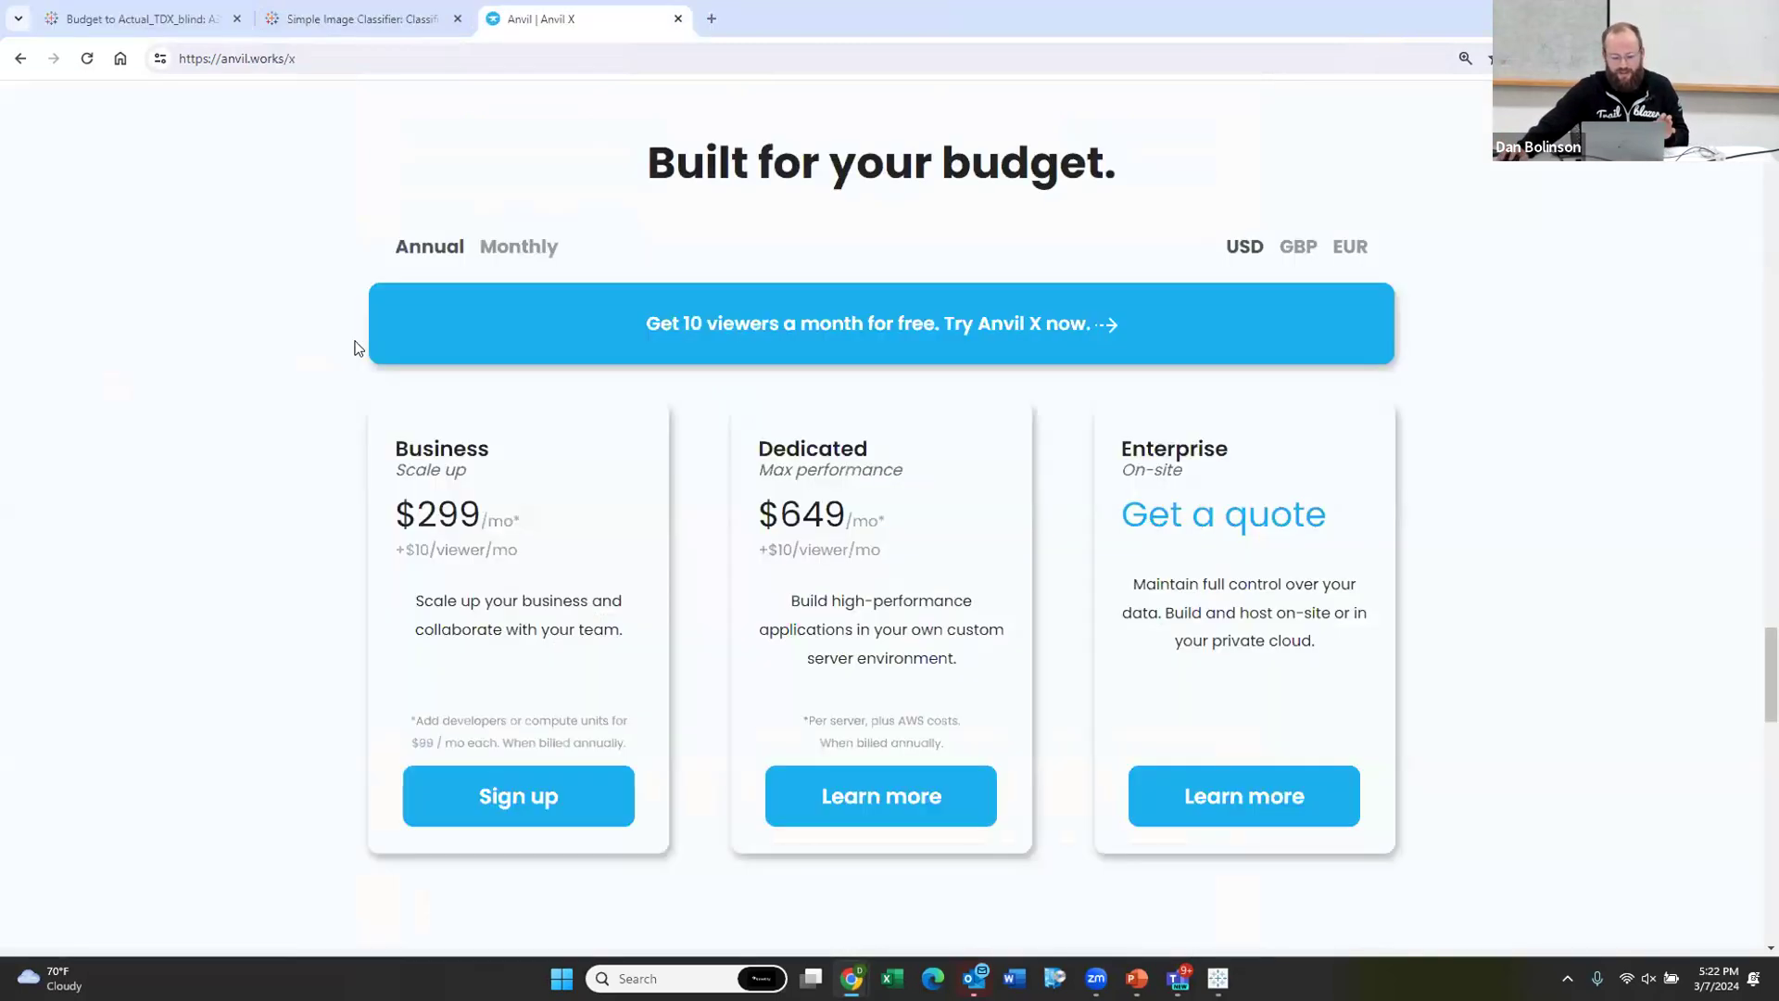
{"action": "left_click", "coordinate": [399, 24]}
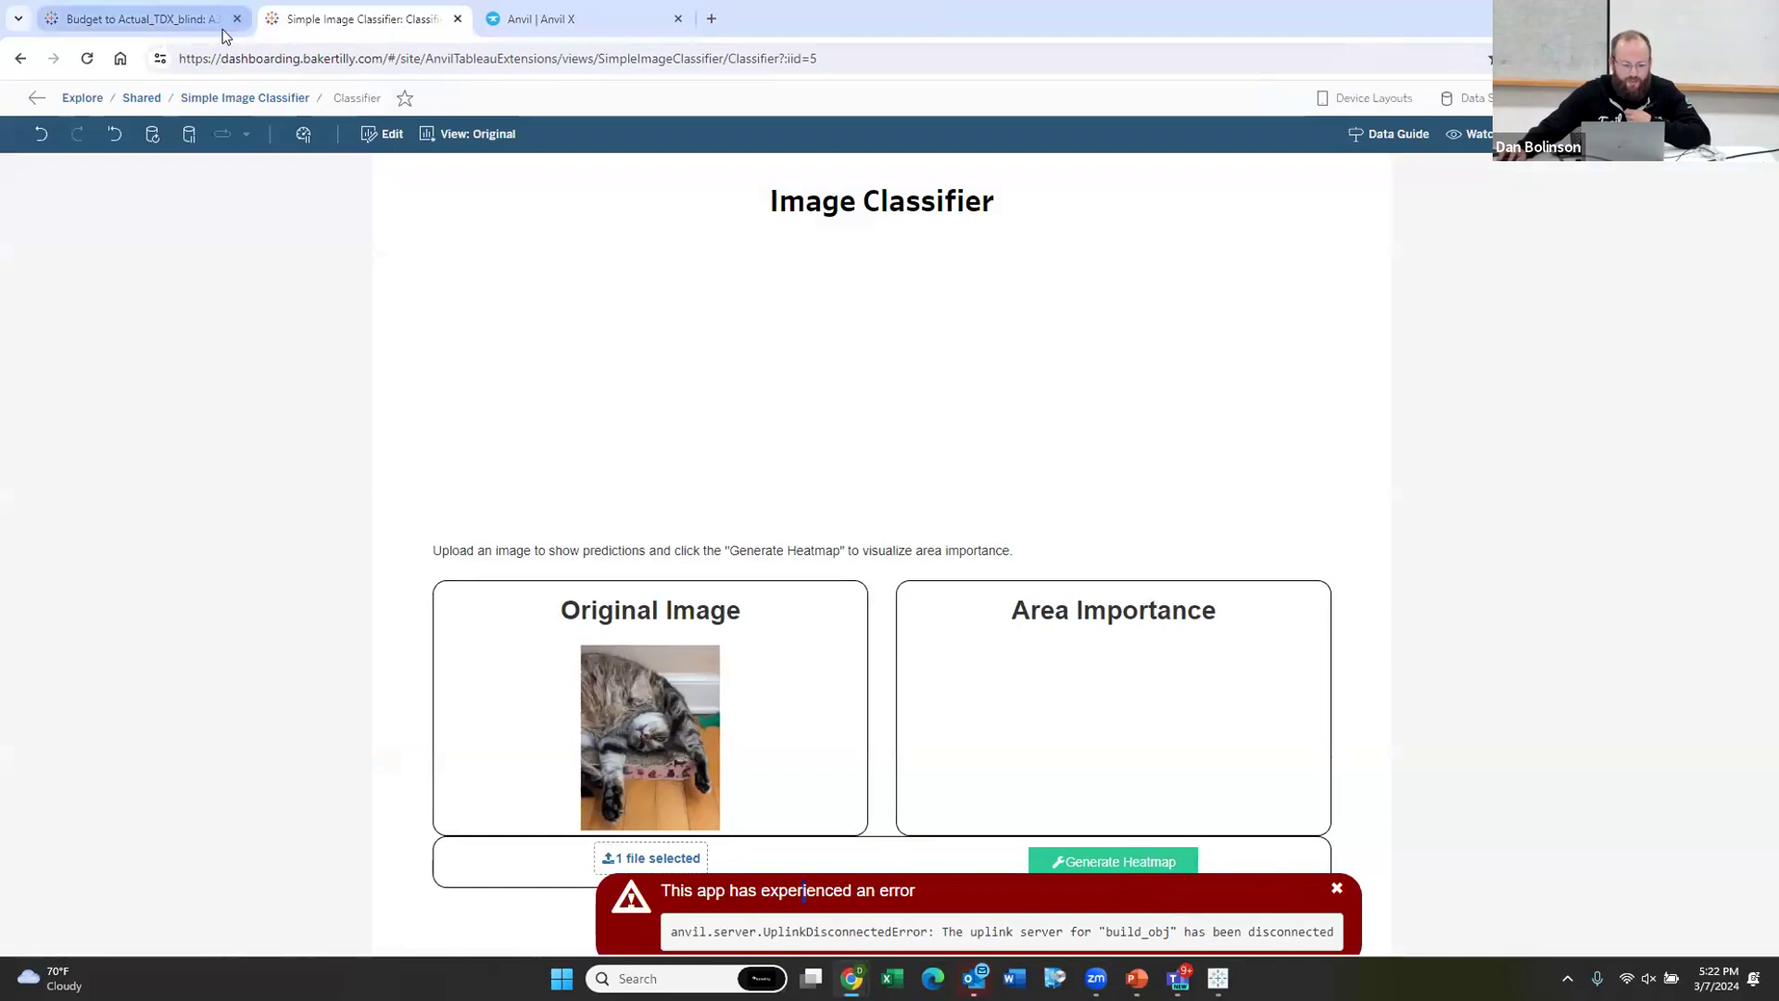
{"action": "left_click", "coordinate": [179, 31]}
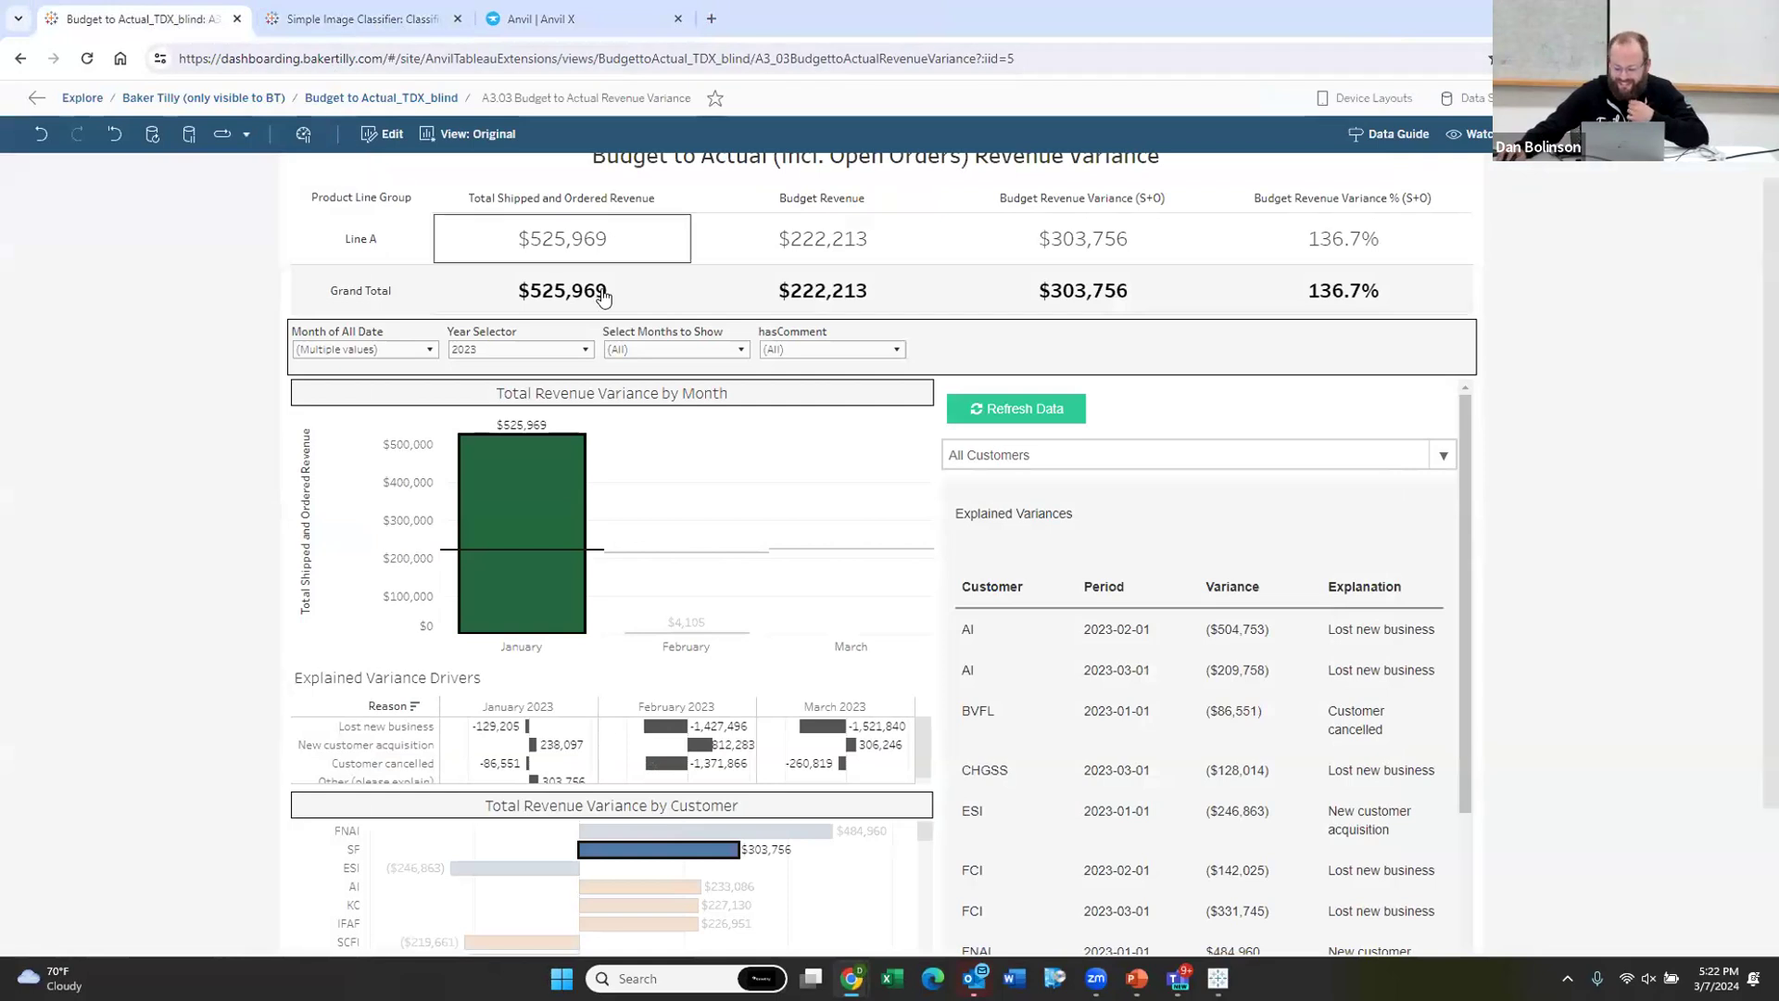
Step: Open the Overview view of the Chat Extension workbook in the Baker Tilly project
{"action": "mouse_move", "coordinate": [610, 290]}
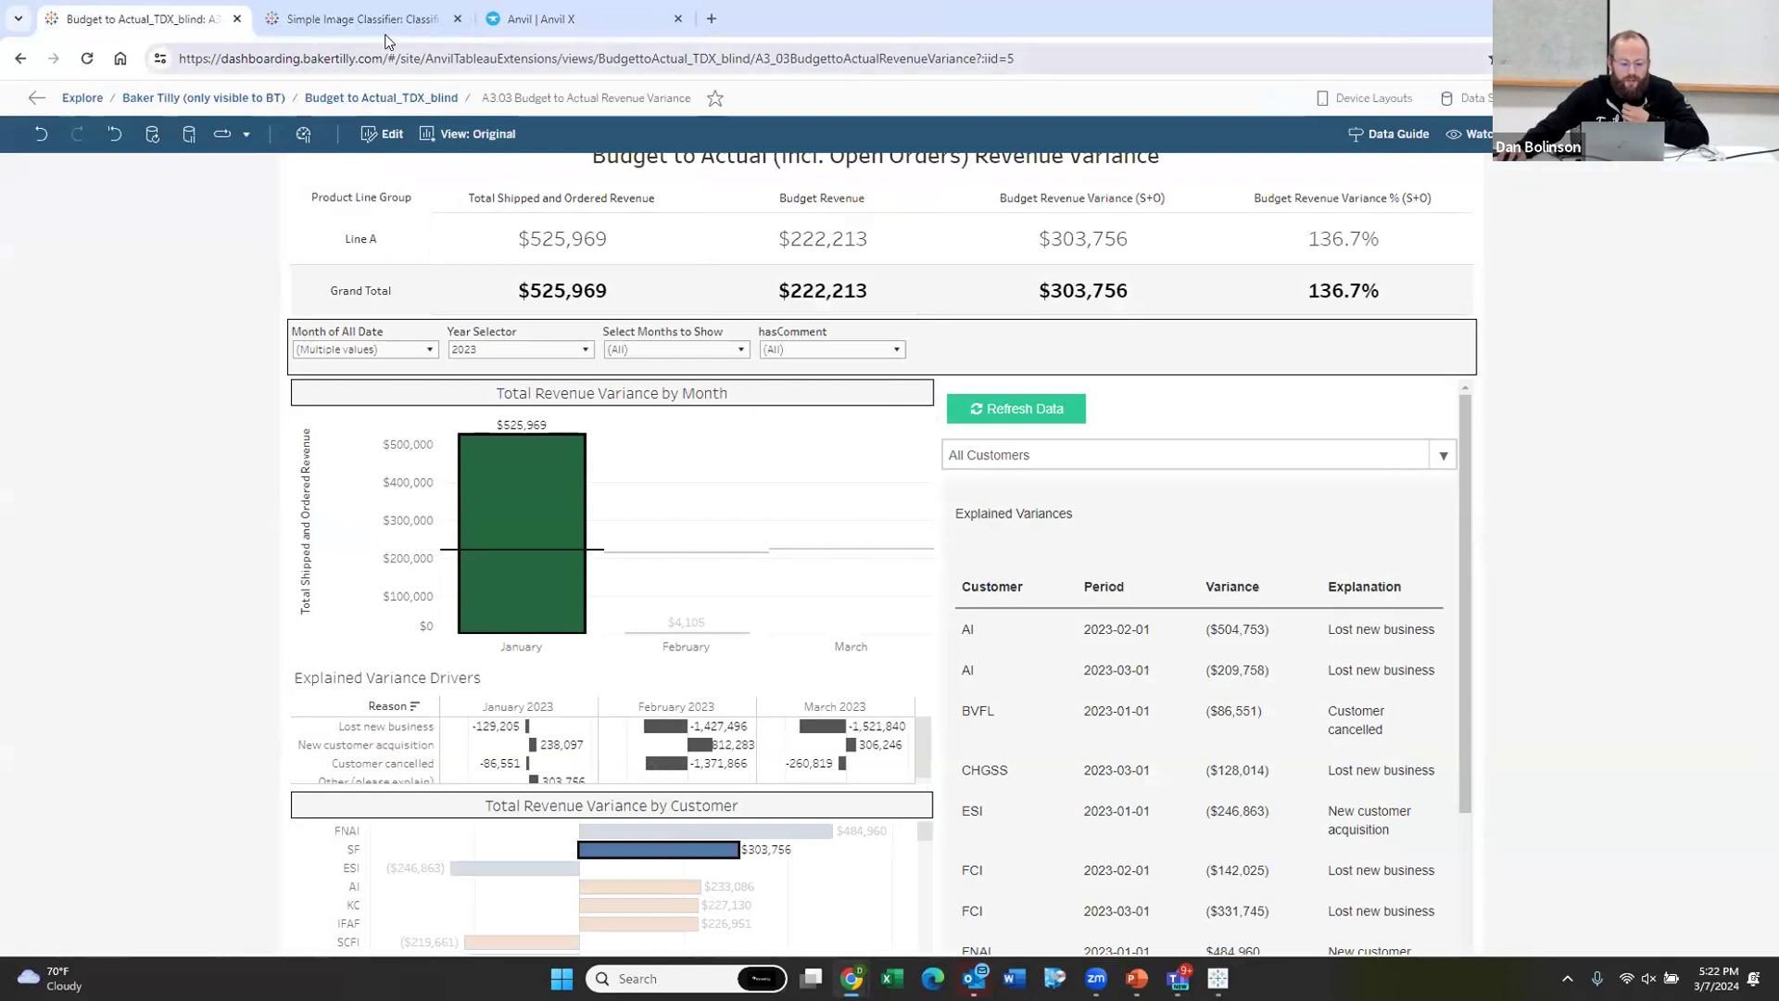
{"action": "left_click", "coordinate": [212, 100]}
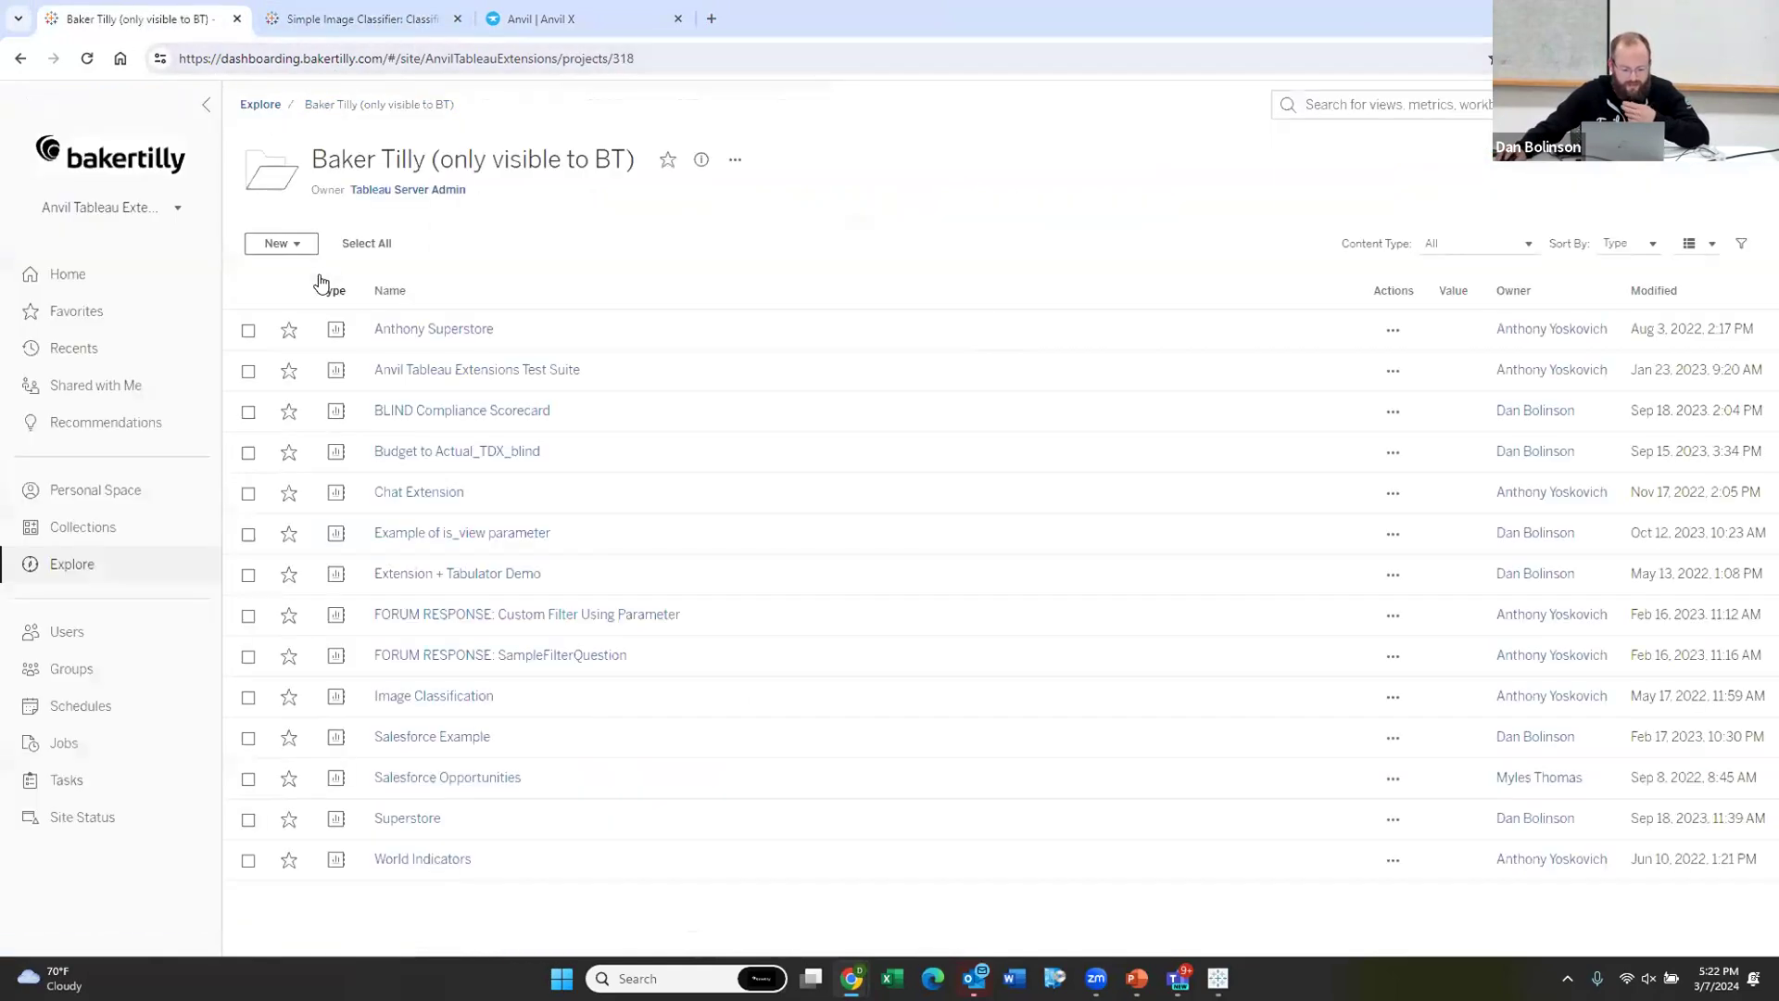
{"action": "left_click", "coordinate": [422, 494]}
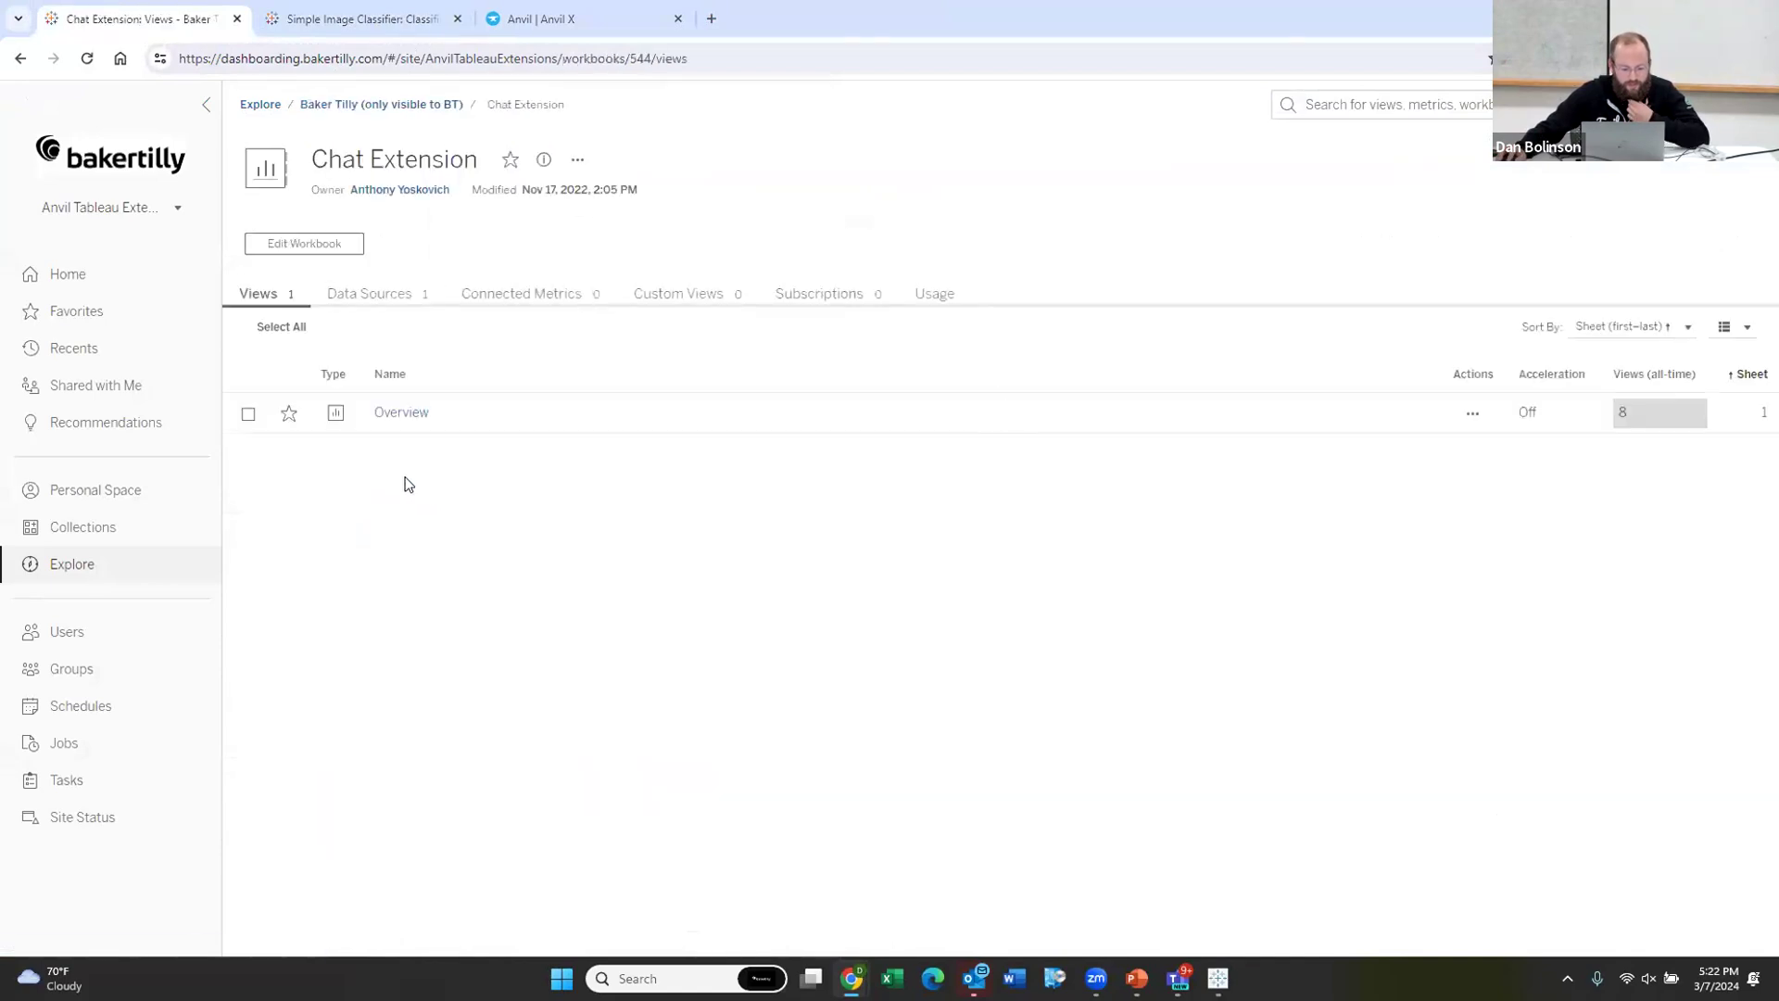
{"action": "left_click", "coordinate": [389, 411]}
Step: Switch to the other browser window showing the Austin TUG March 2024 event page
{"action": "left_click", "coordinate": [545, 18]}
{"action": "scroll", "coordinate": [159, 119], "scroll_direction": "up", "scroll_amount": 10}
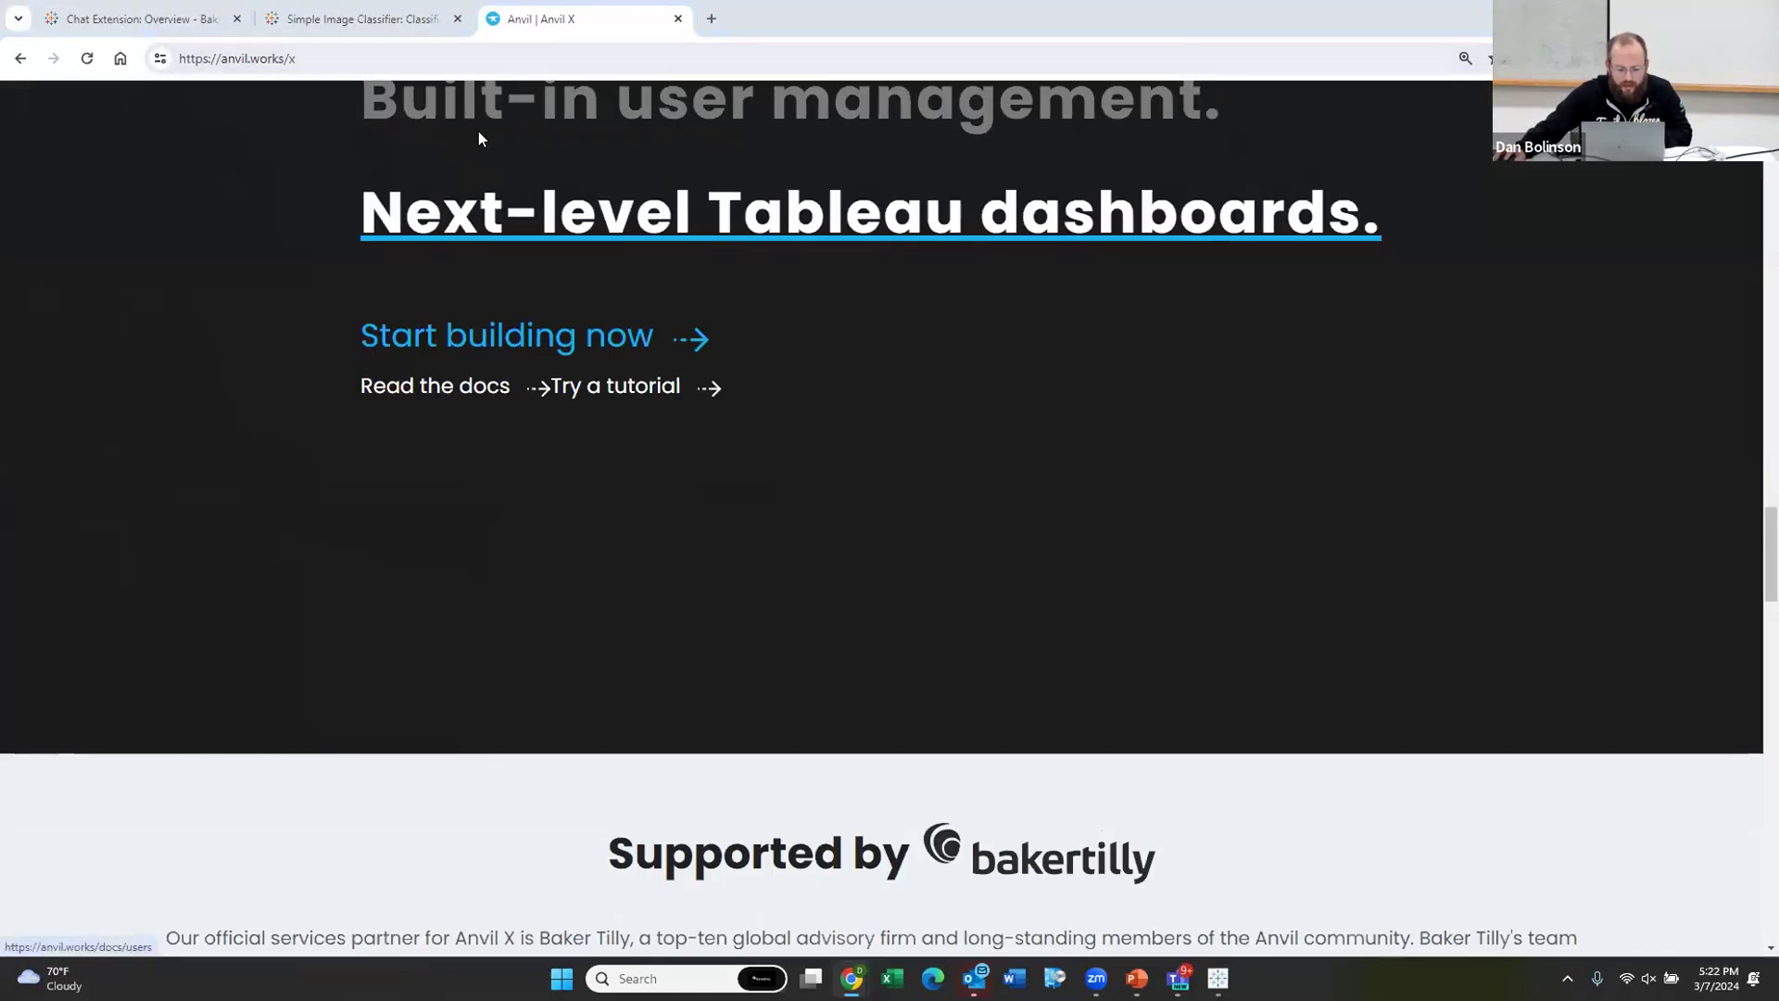
{"action": "key", "text": "alt+Tab"}
{"action": "left_click", "coordinate": [362, 26]}
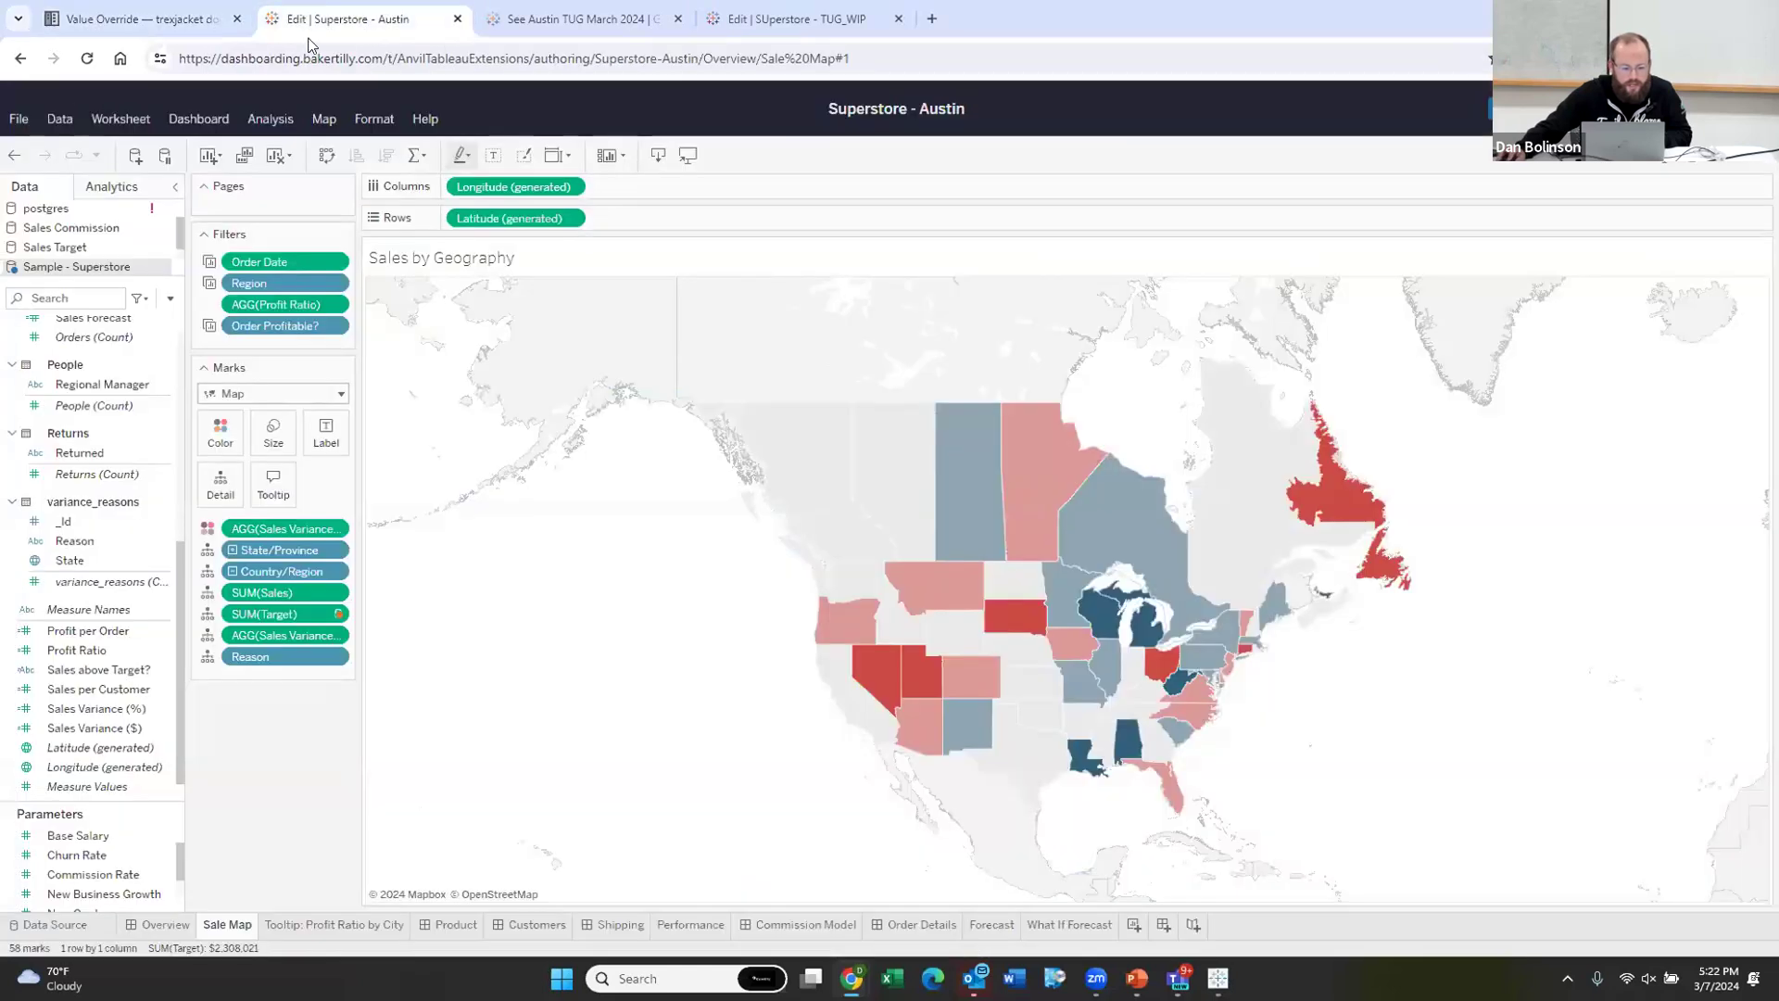
{"action": "left_click", "coordinate": [496, 26]}
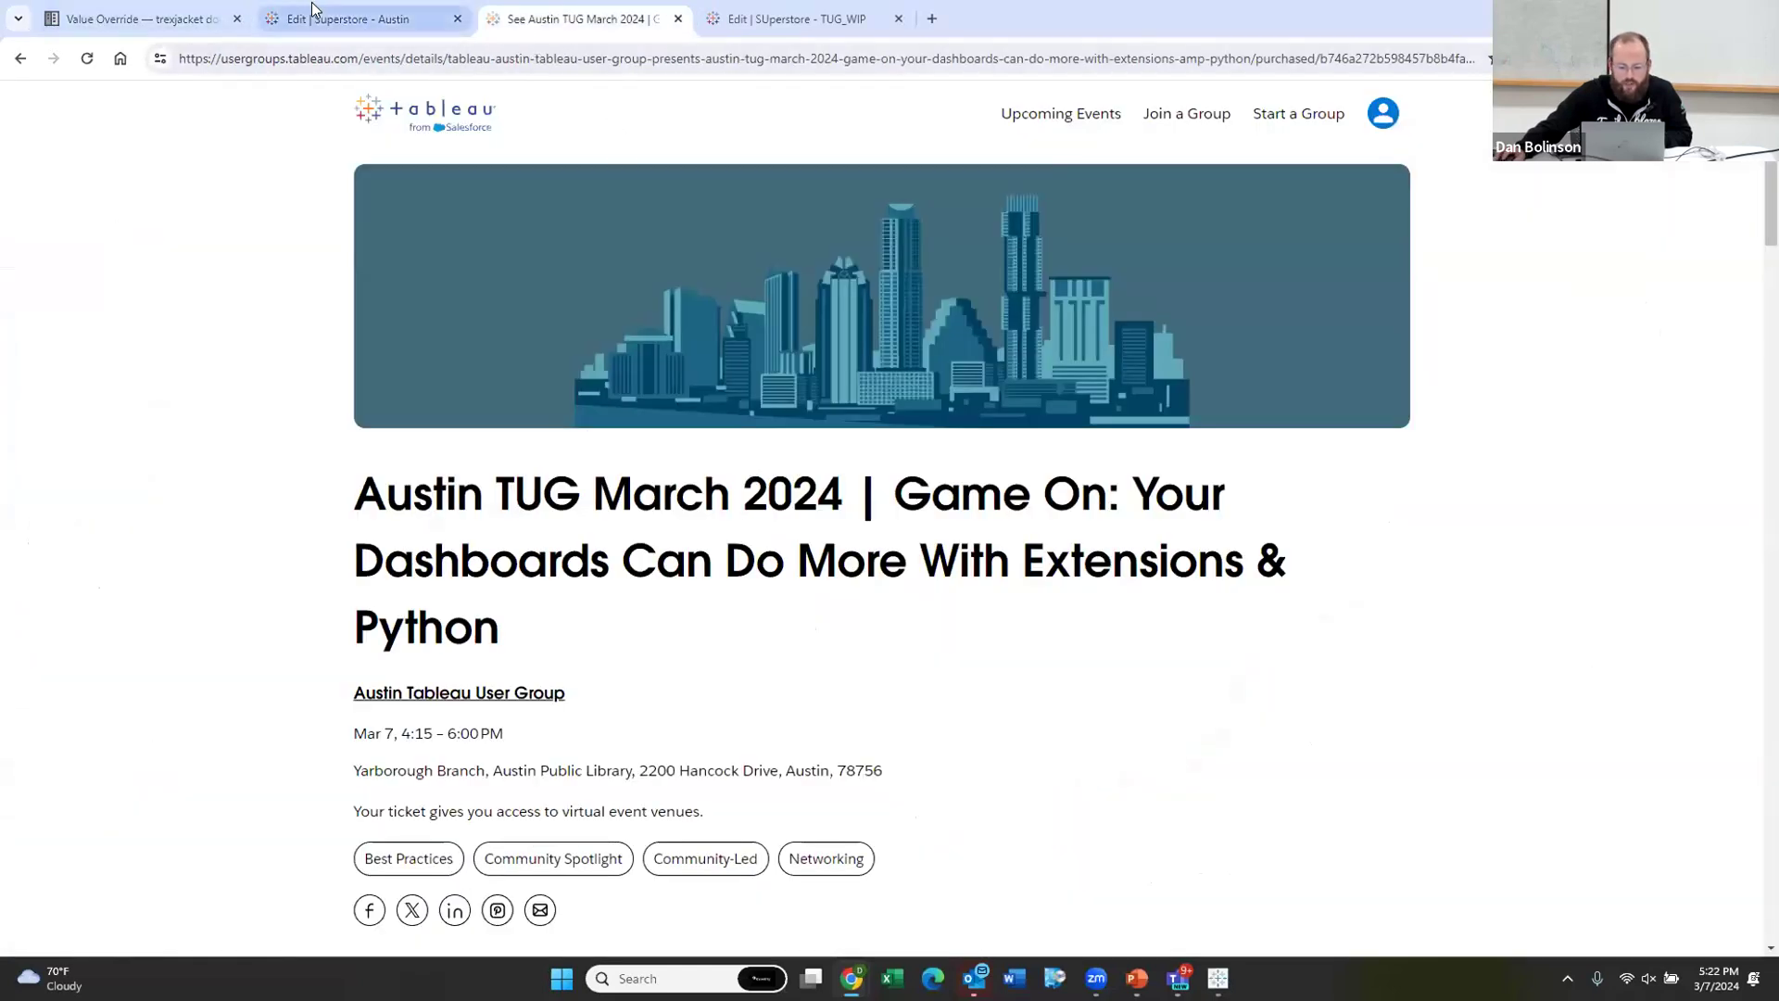
{"action": "left_click", "coordinate": [361, 18]}
Step: Load the Anvil Editor from the address bar suggestion for 'anvi'
{"action": "left_click", "coordinate": [326, 58]}
{"action": "type", "text": "anvil"}
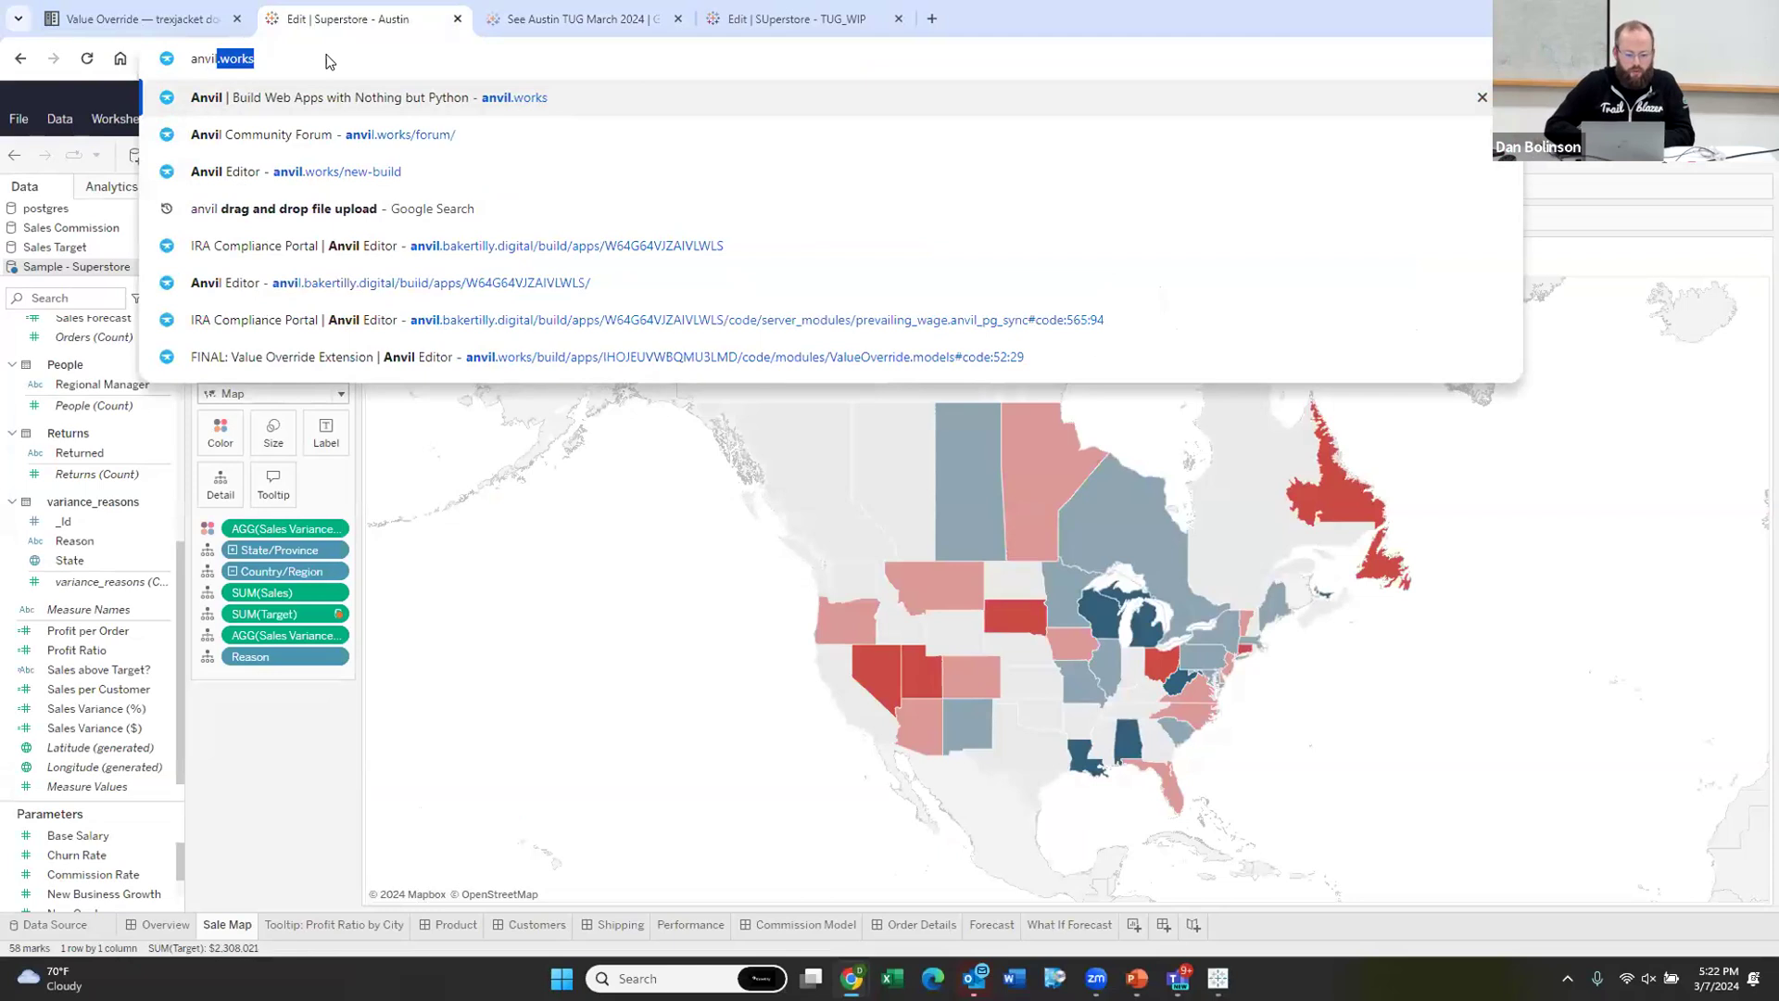
{"action": "key", "text": "Down"}
{"action": "key", "text": "Down"}
{"action": "key", "text": "Return"}
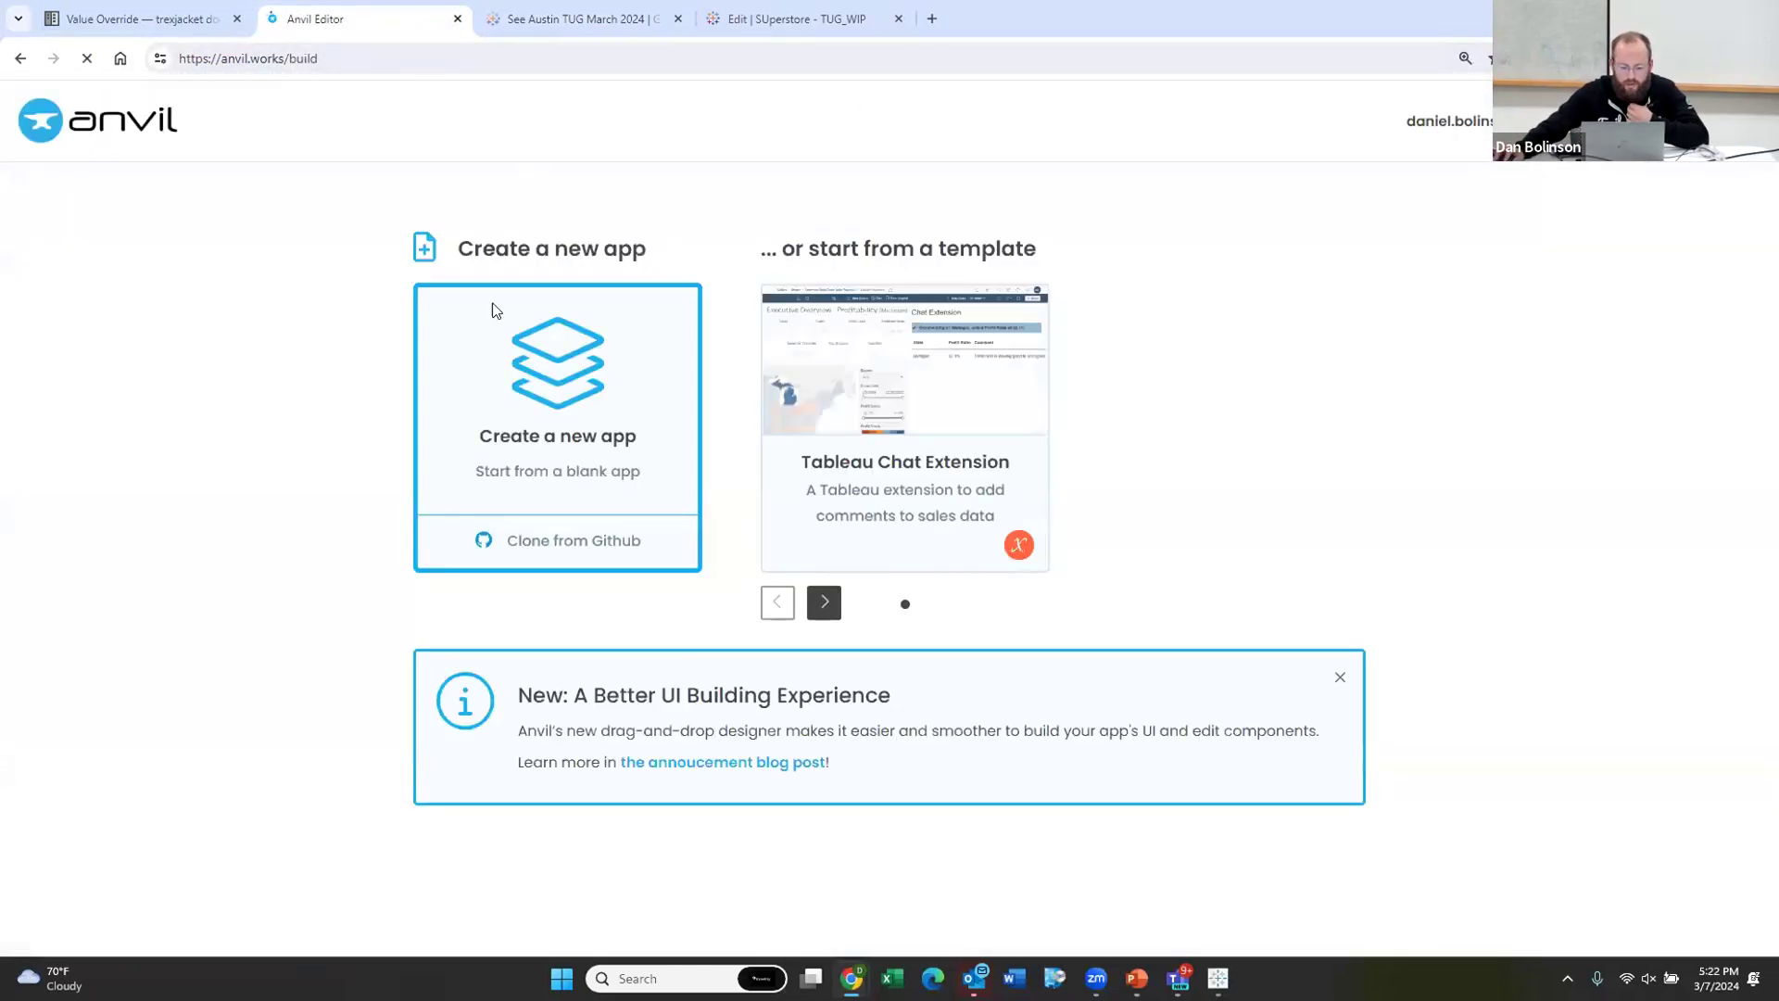
Step: Clone the Tableau Chat Extension template instead of a blank app, then view the Chat Extension dashboard
{"action": "left_click", "coordinate": [559, 385]}
{"action": "scroll", "coordinate": [687, 355], "scroll_direction": "down", "scroll_amount": 8}
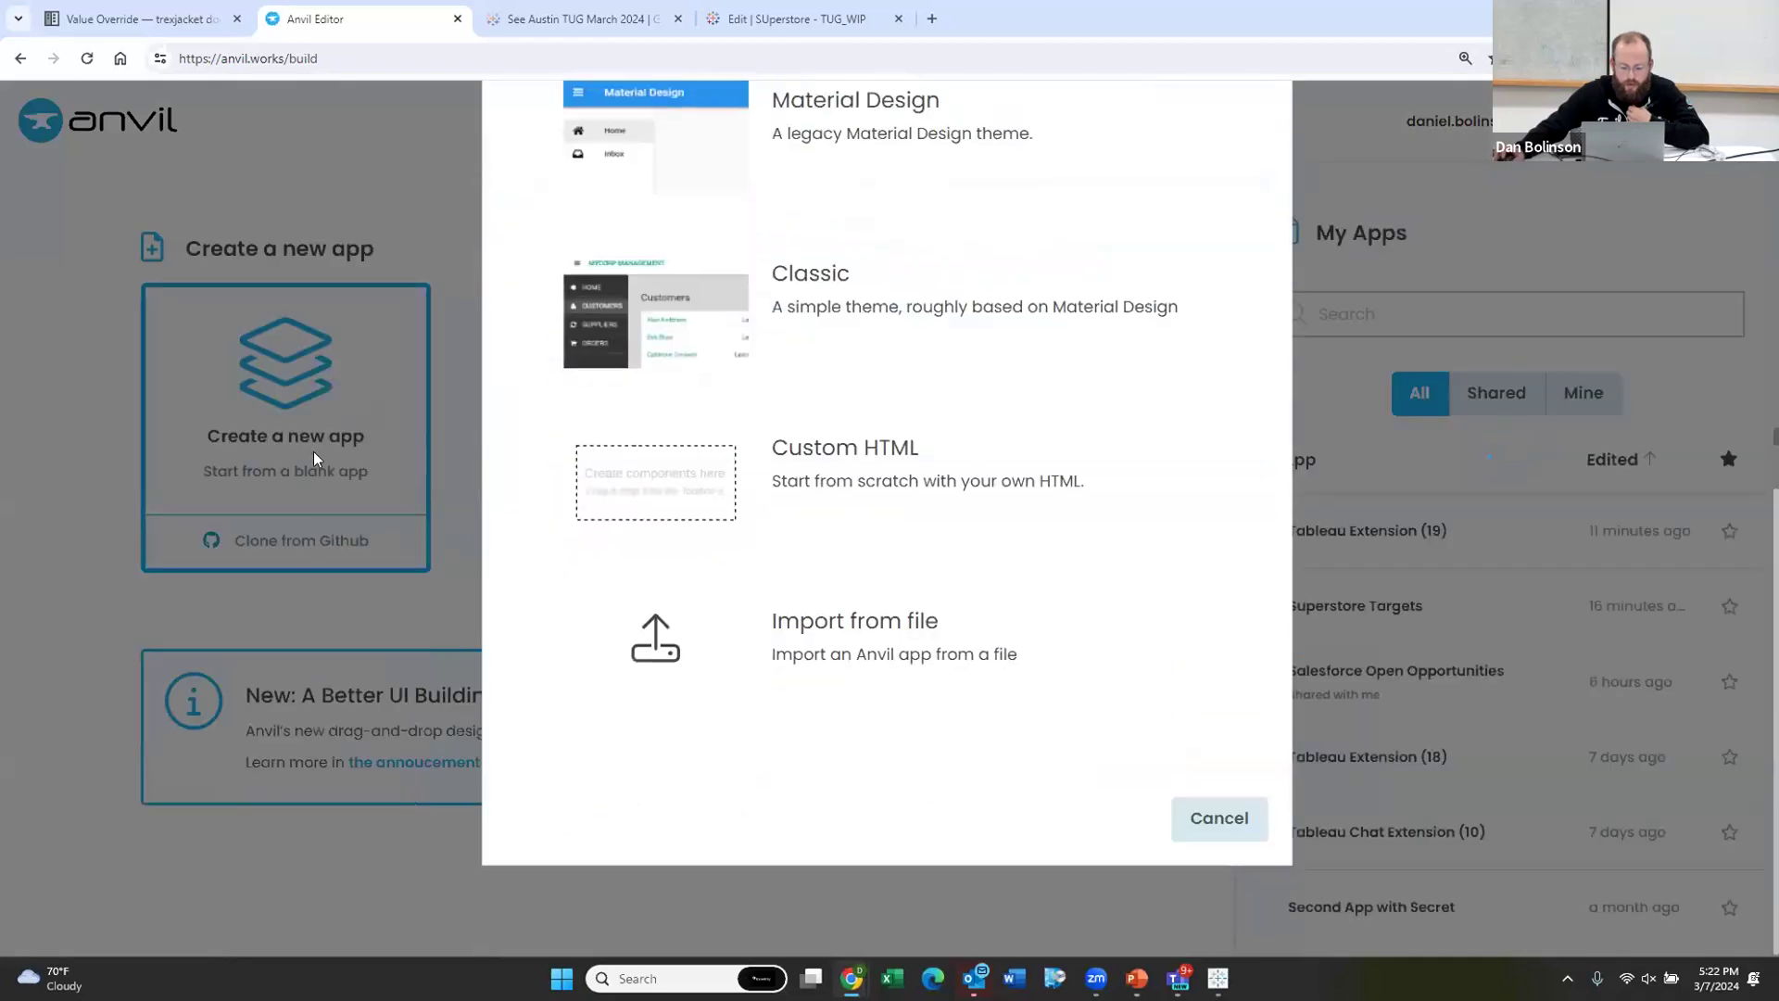
{"action": "left_click", "coordinate": [313, 452]}
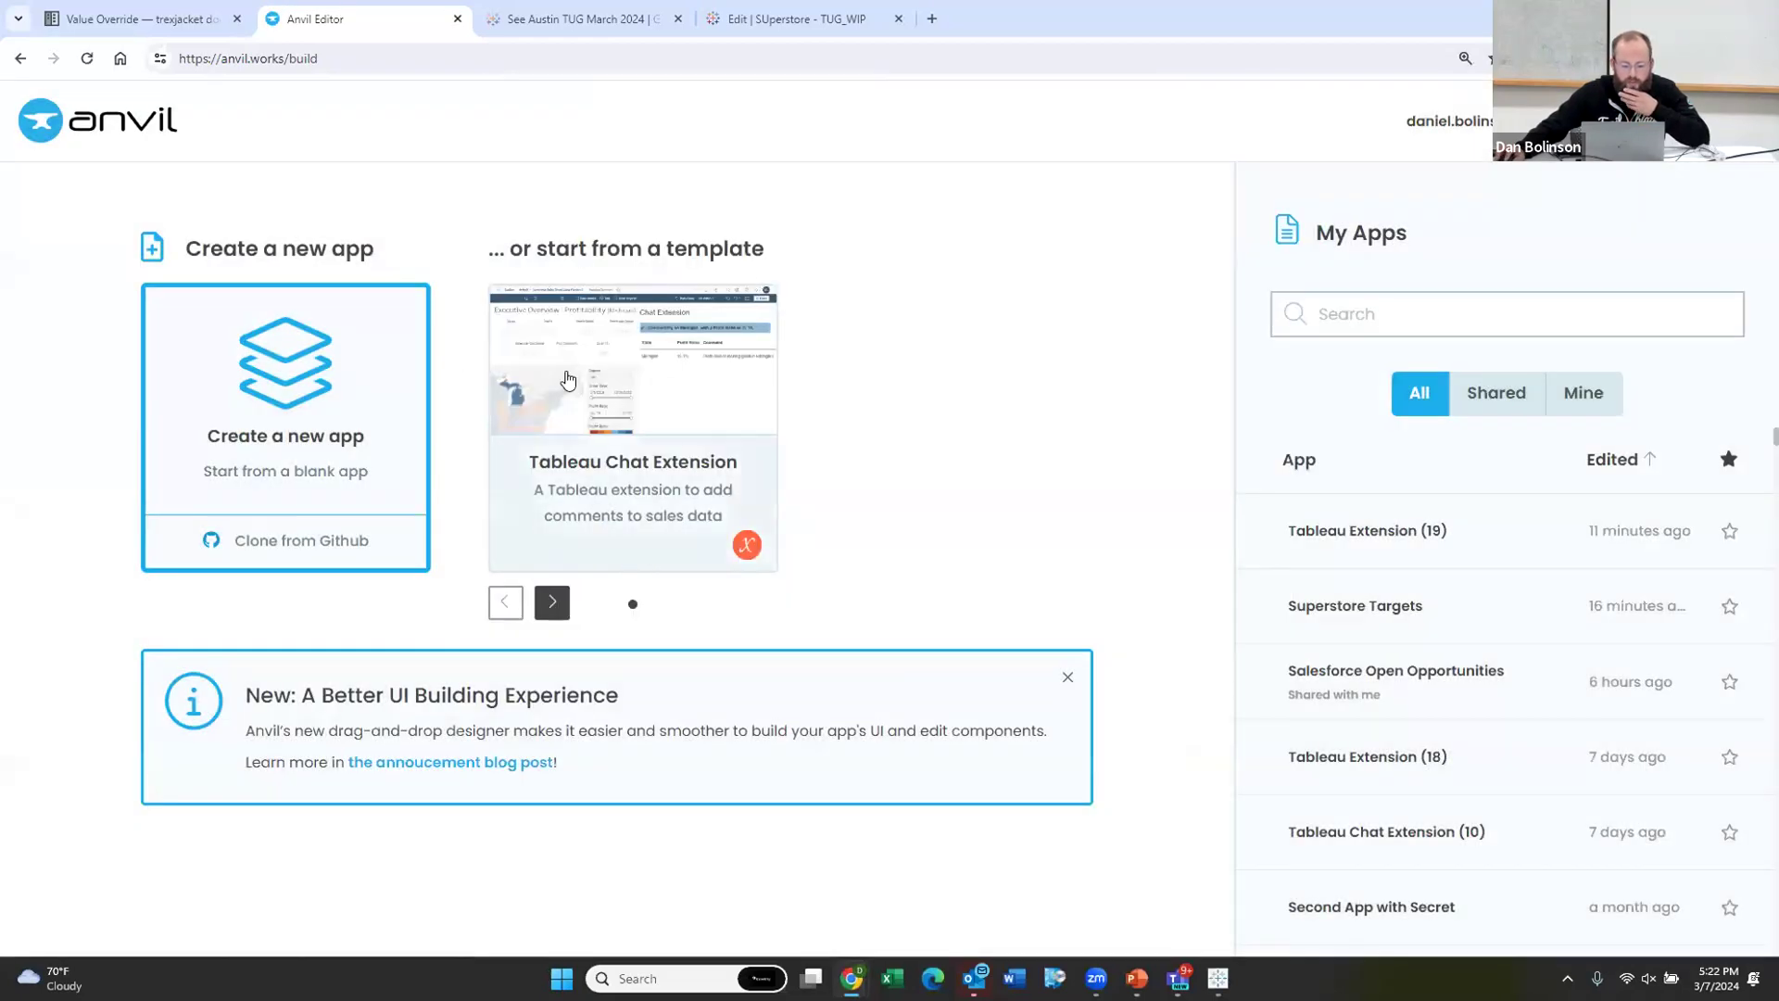
{"action": "left_click", "coordinate": [619, 381]}
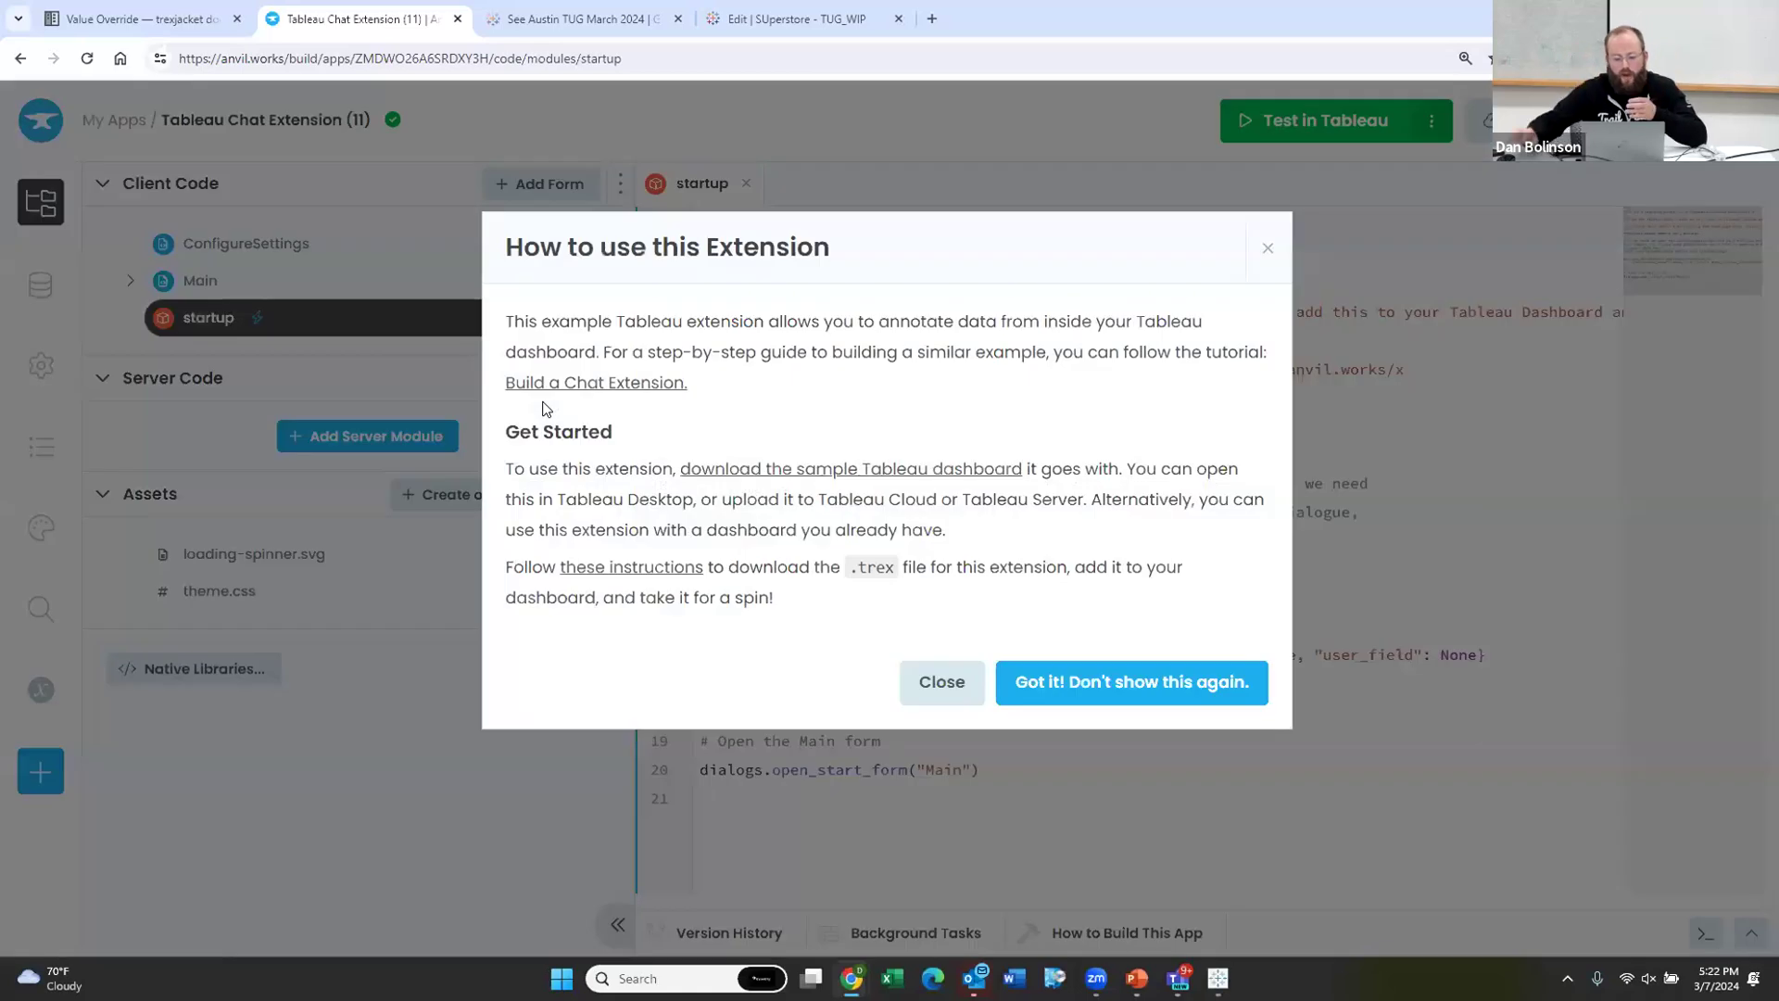
{"action": "left_click", "coordinate": [925, 690]}
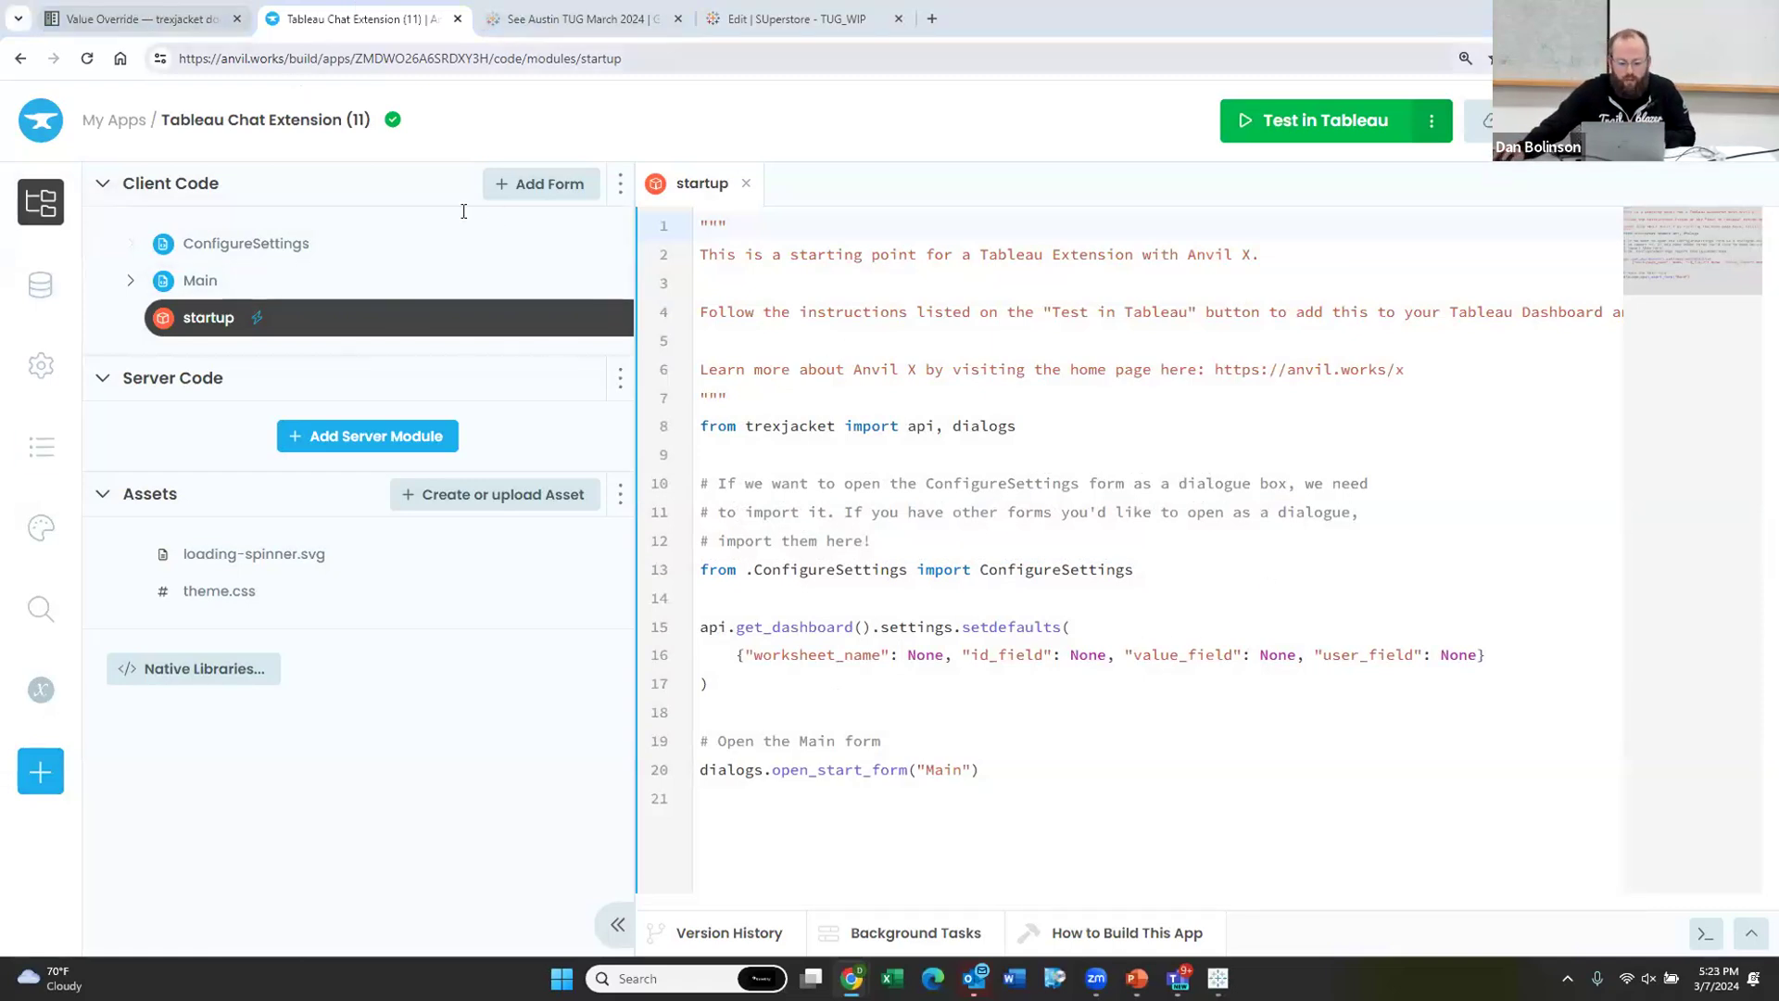
{"action": "key", "text": "alt+Tab"}
{"action": "left_click", "coordinate": [139, 19]}
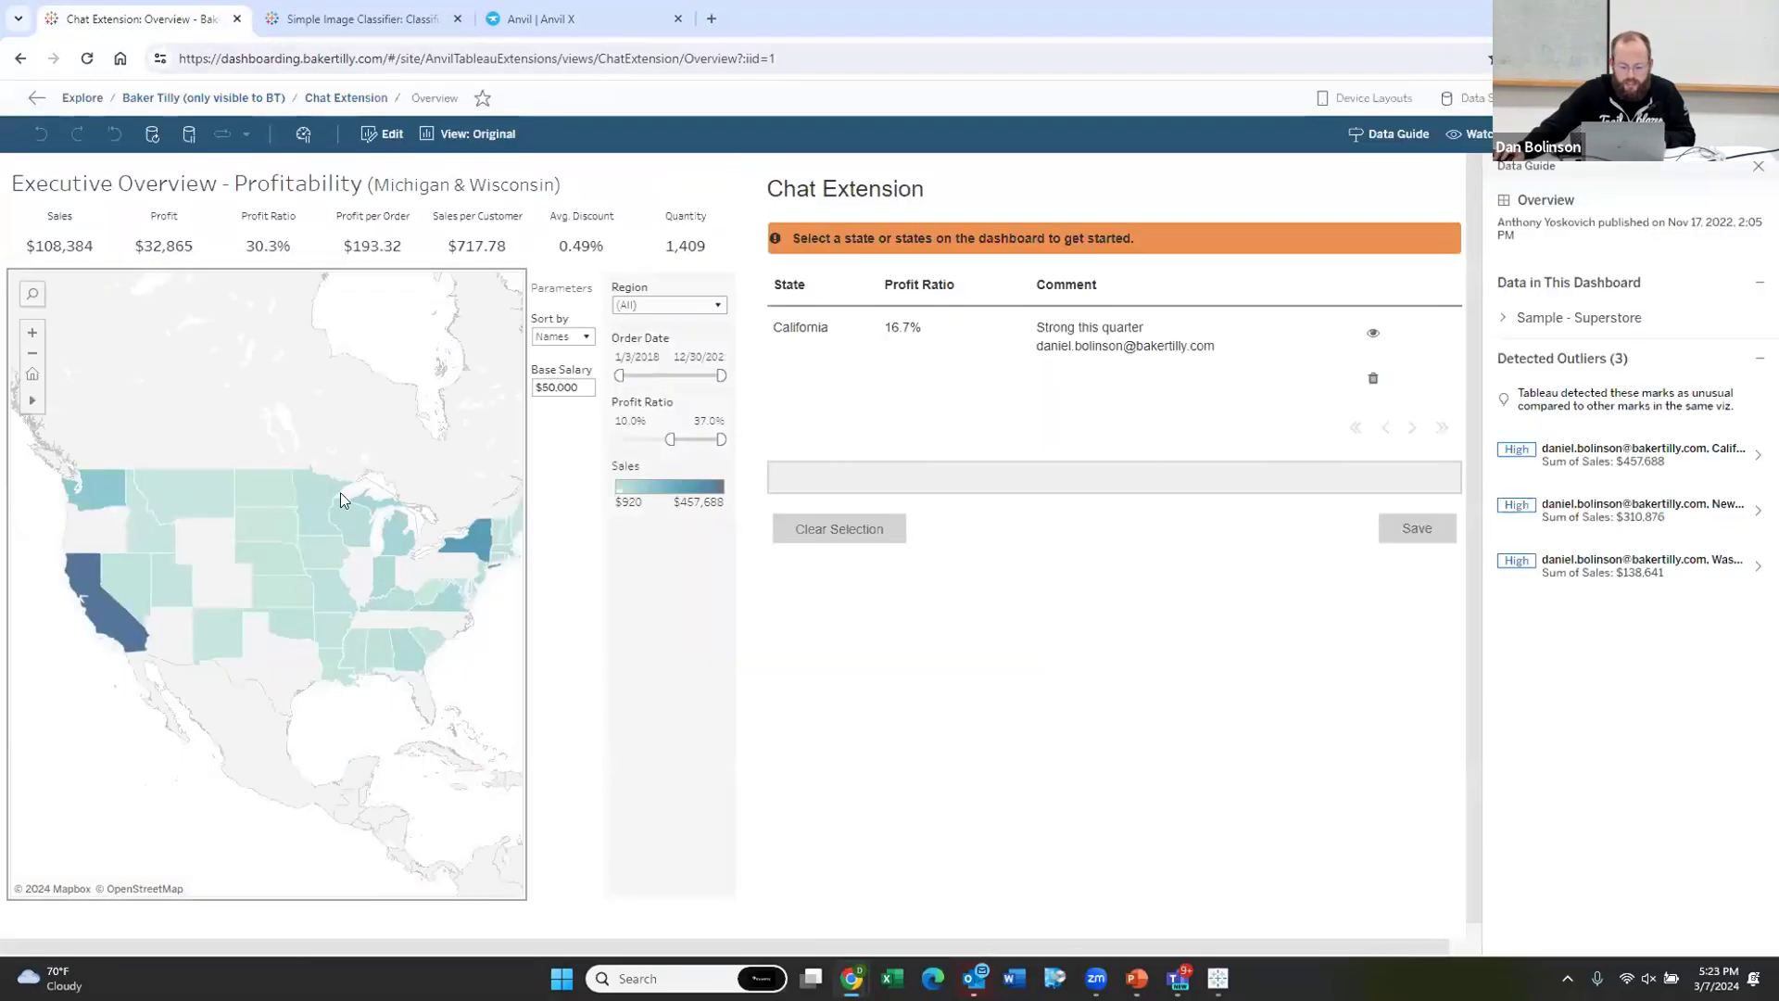
Step: Select Montana on the Chat Extension map and dismiss the resulting error message
{"action": "mouse_move", "coordinate": [278, 487]}
{"action": "left_click", "coordinate": [192, 498]}
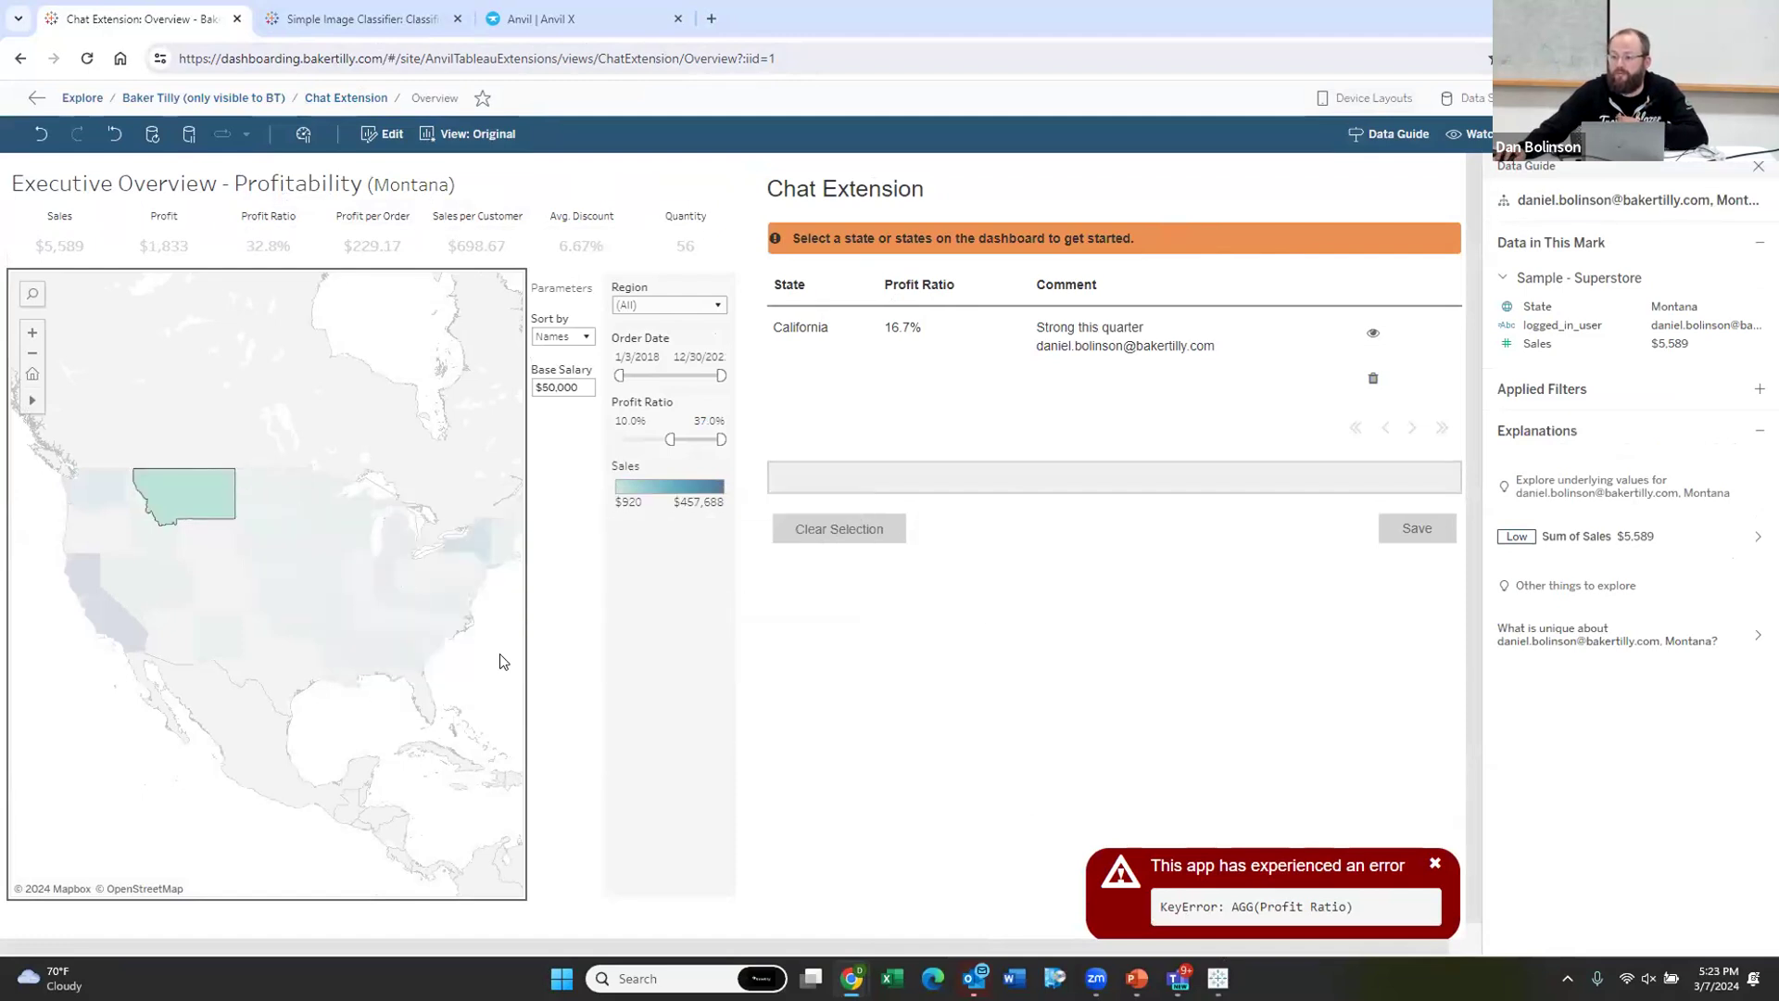
{"action": "left_click", "coordinate": [1433, 867]}
Step: Cycle through the Anvil X and Simple Image Classifier tabs back to the Anvil editor
{"action": "left_click", "coordinate": [593, 20]}
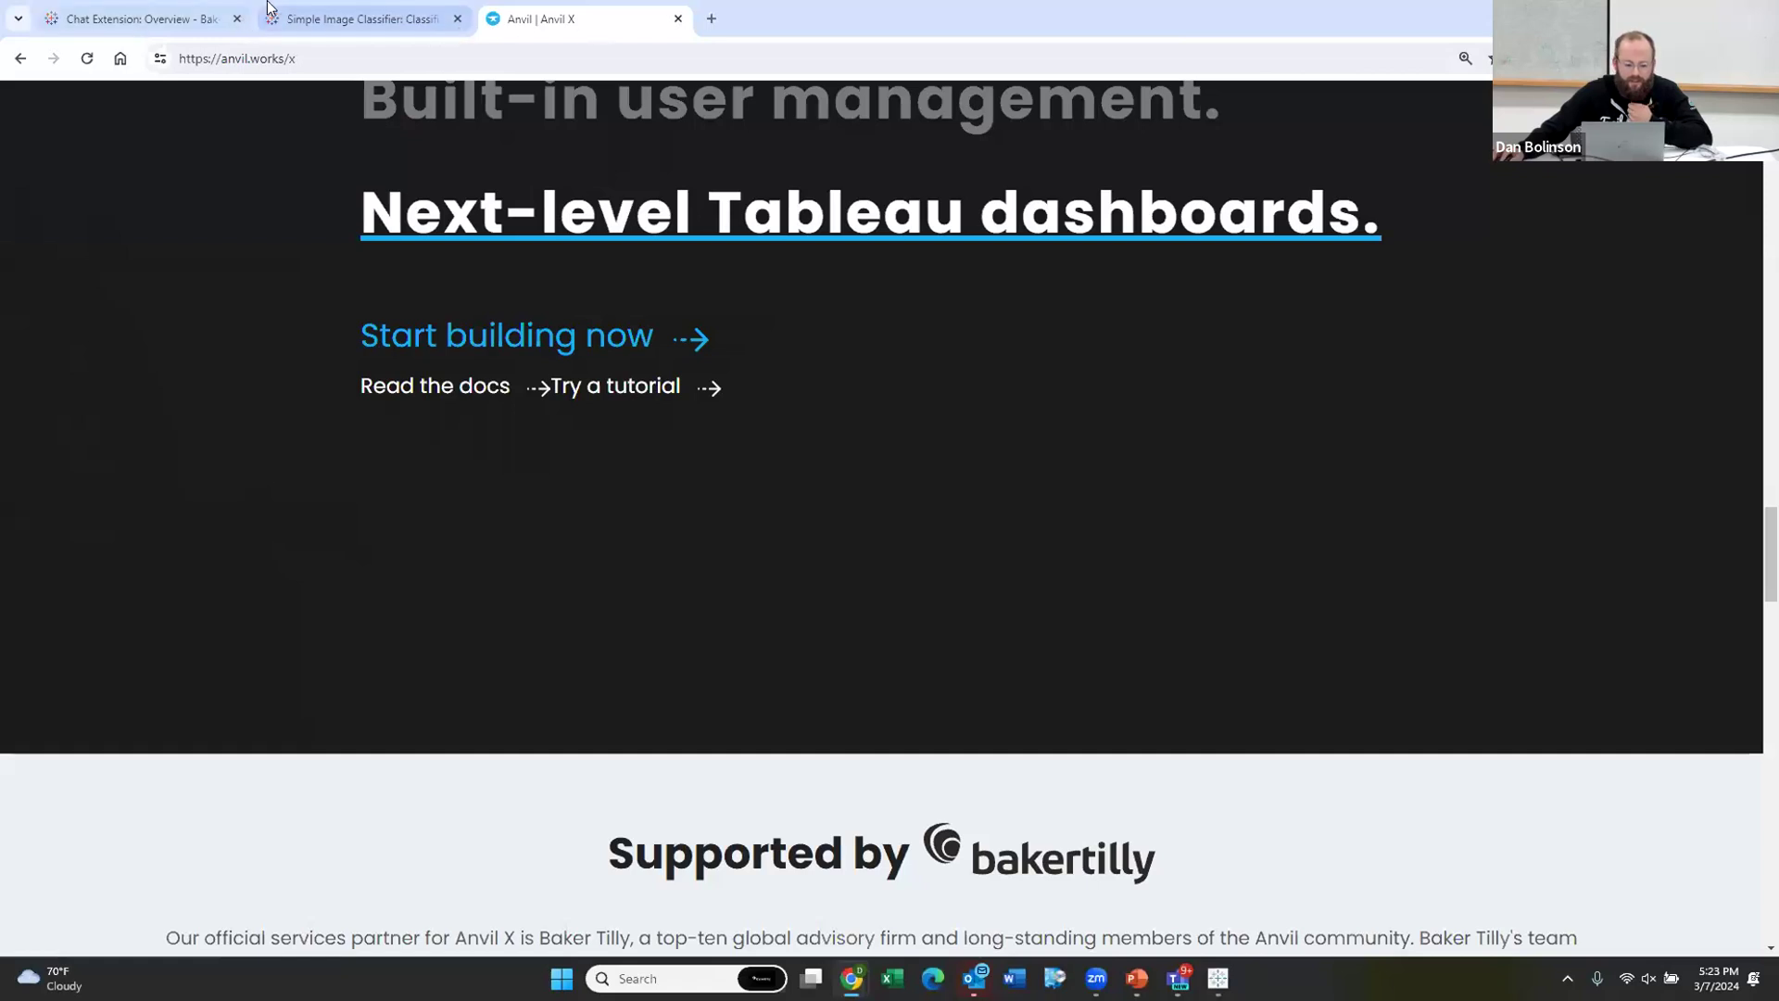
{"action": "left_click", "coordinate": [270, 13]}
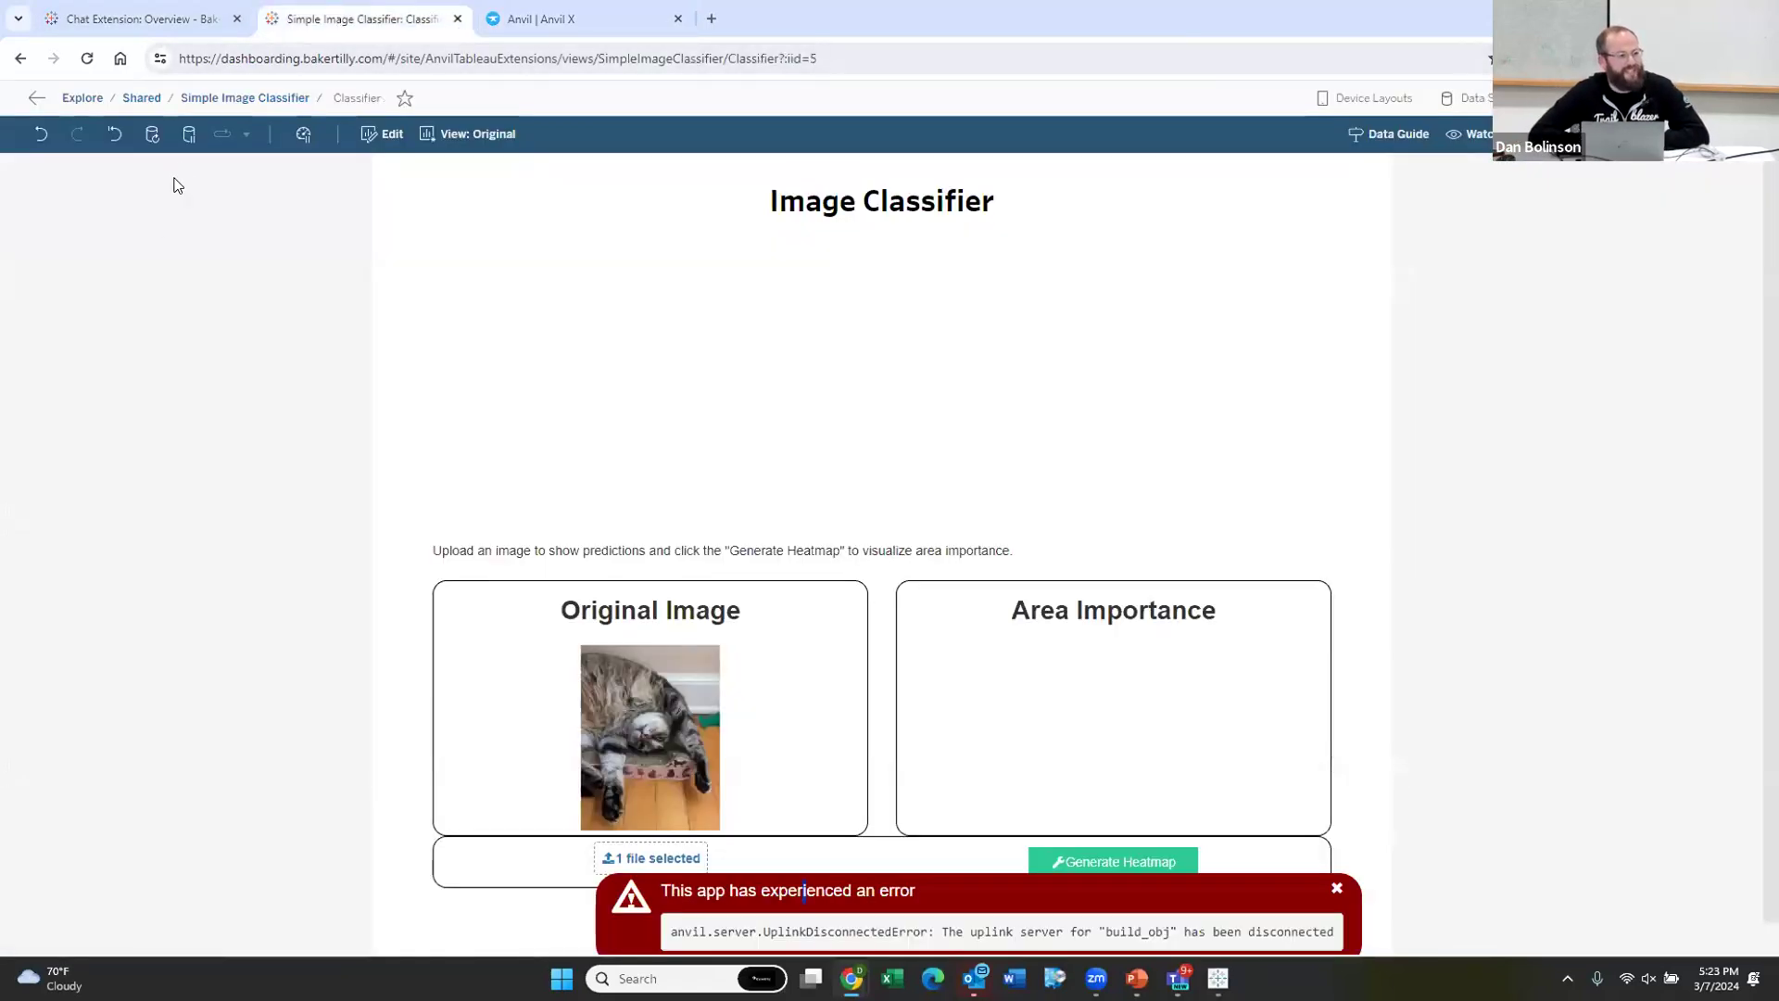
{"action": "key", "text": "alt+Tab"}
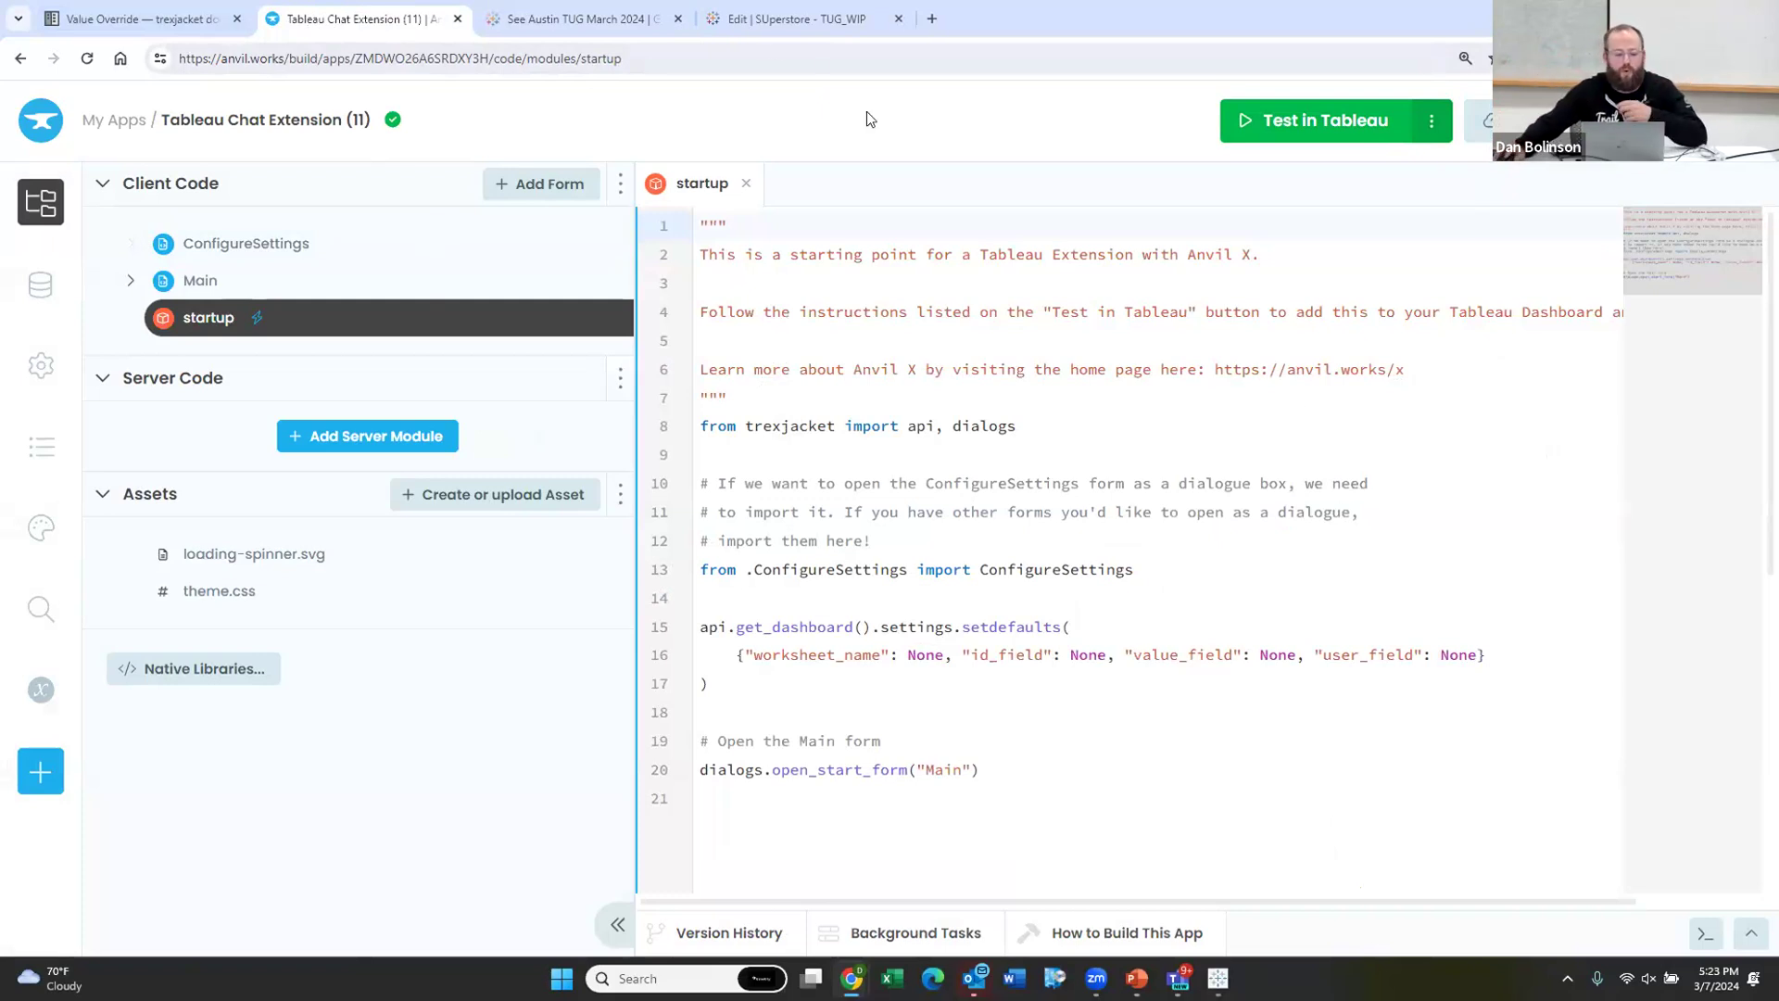
Step: Return to My Apps and page the template carousel forward twice and back once
{"action": "left_click", "coordinate": [101, 120]}
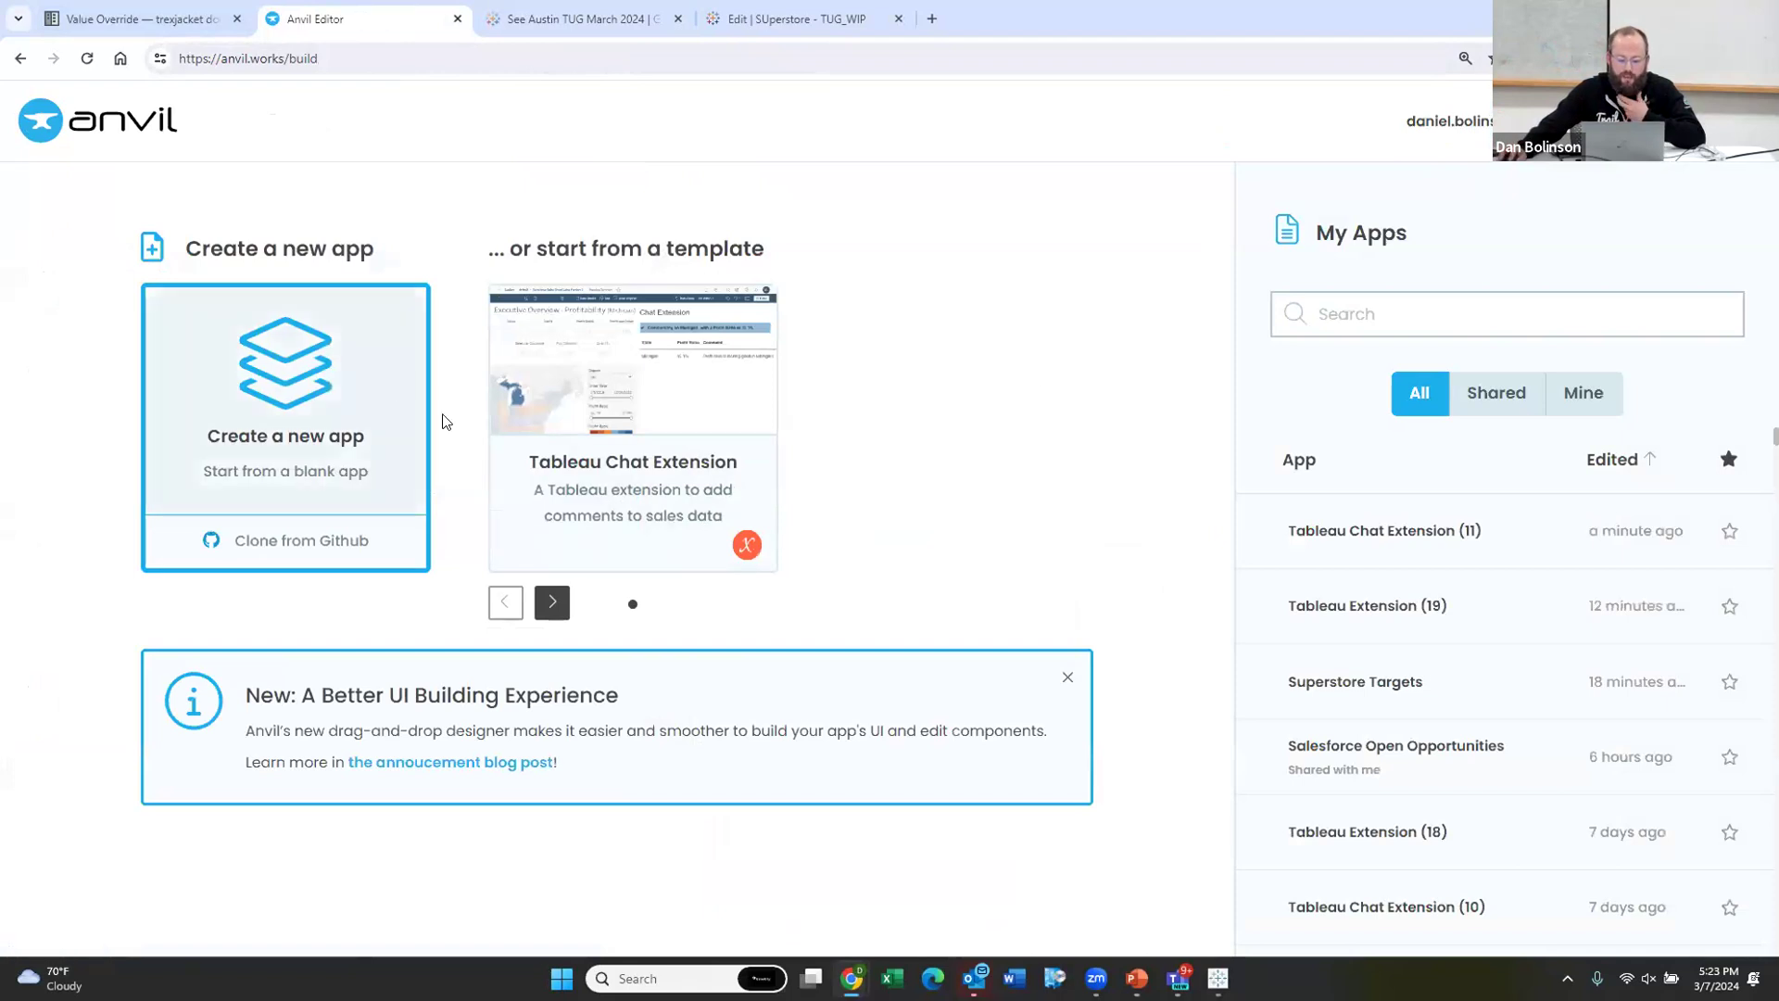
{"action": "left_click", "coordinate": [547, 612]}
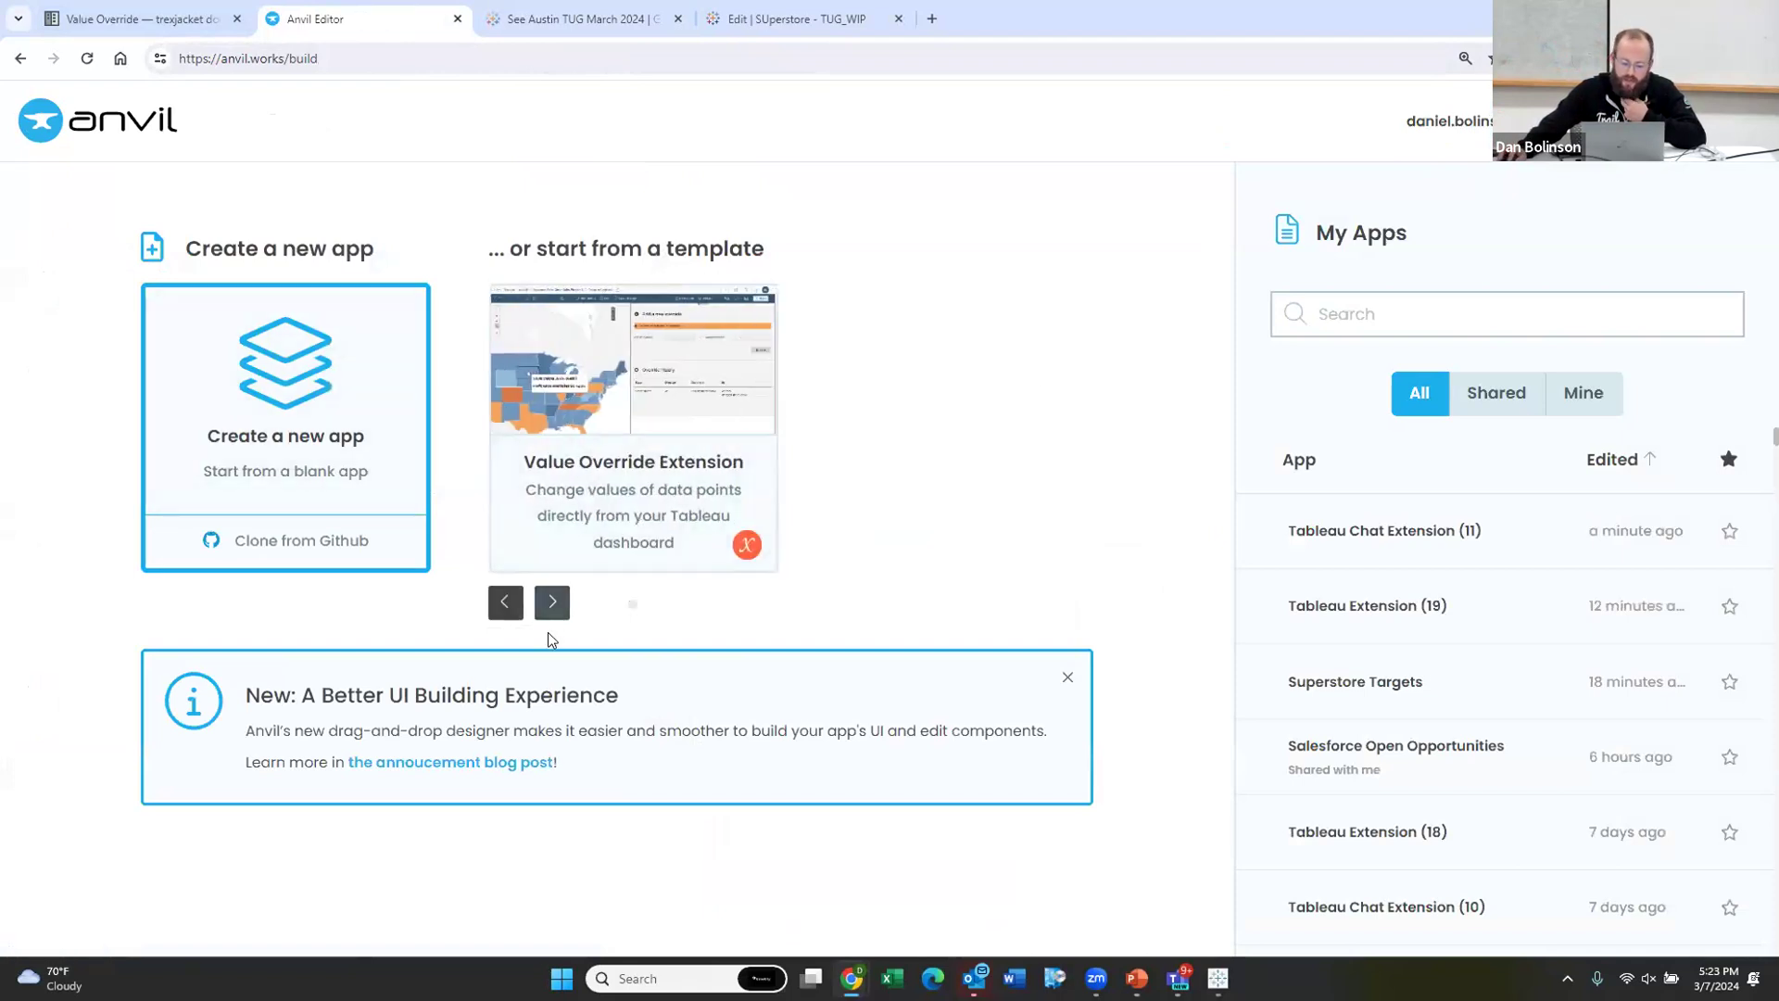
{"action": "left_click", "coordinate": [551, 612]}
{"action": "left_click", "coordinate": [499, 604]}
{"action": "left_click", "coordinate": [499, 603]}
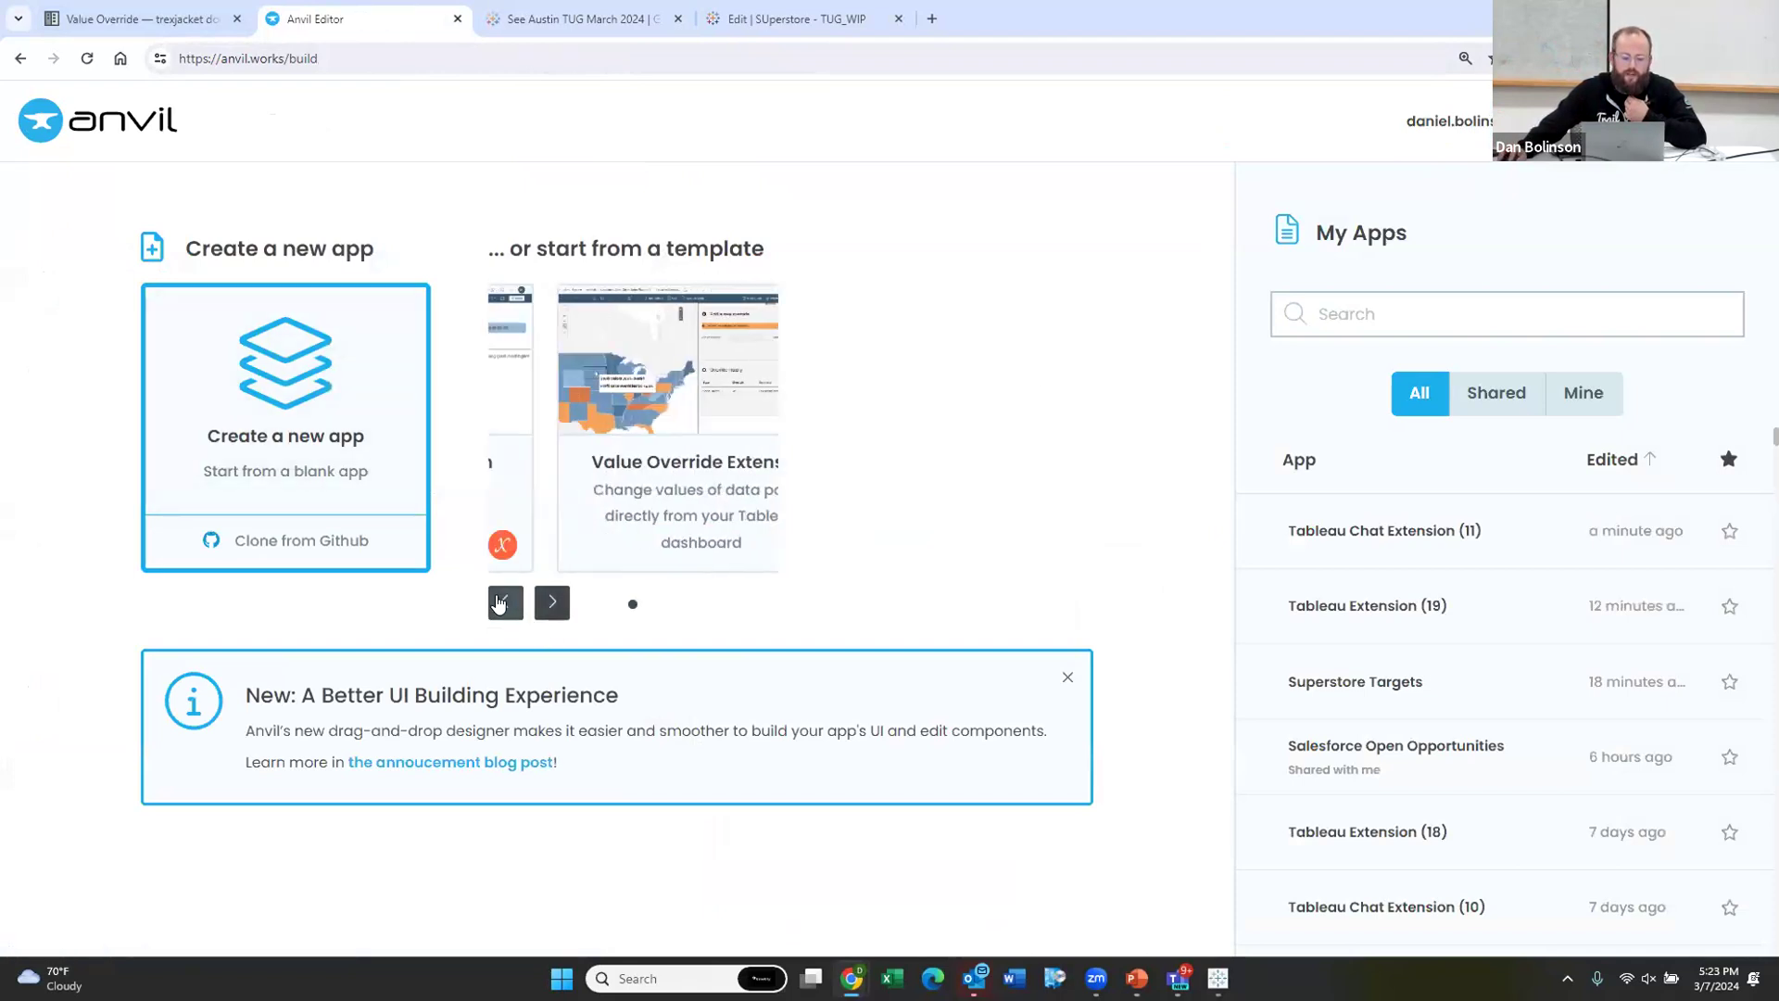